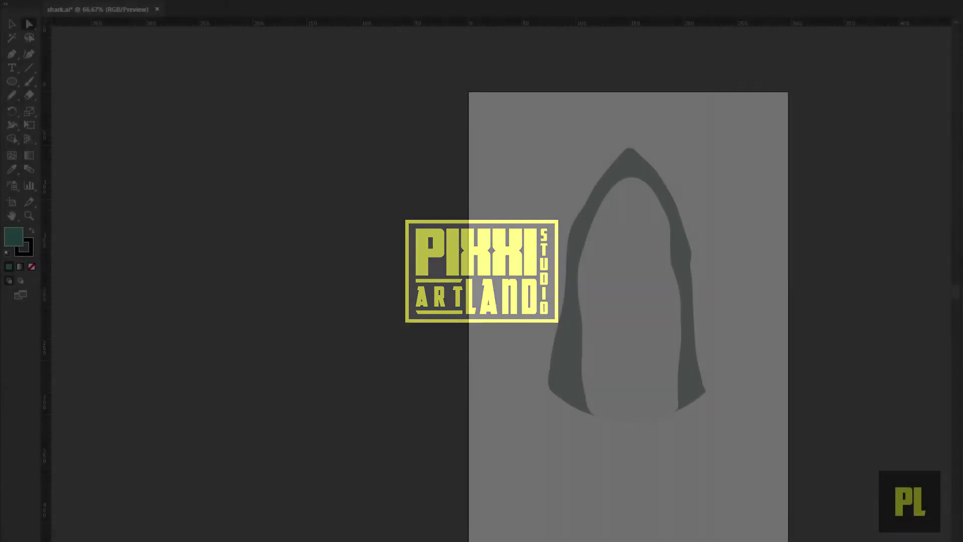
# Switch to the Paintbrush with fill set to None and a black stroke.
pyautogui.scroll(2, 679, 393)
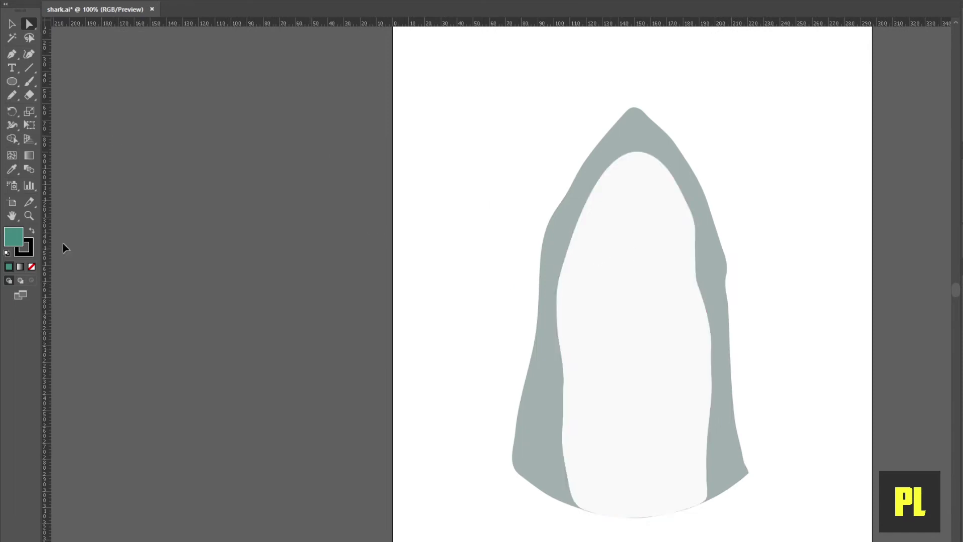
pyautogui.click(28, 81)
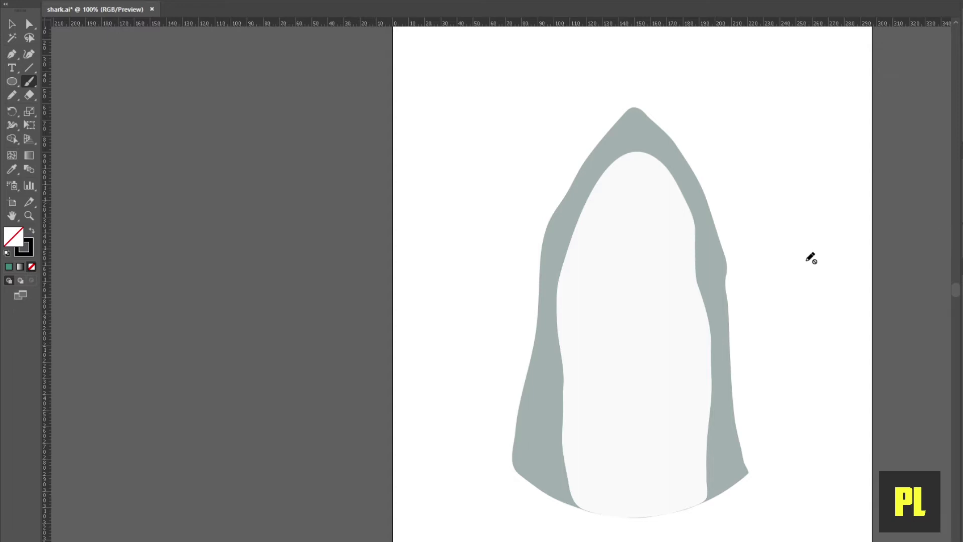
# Brush black outline strokes over the top of the shark's head and down its left edge.
pyautogui.scroll(2, 722, 262)
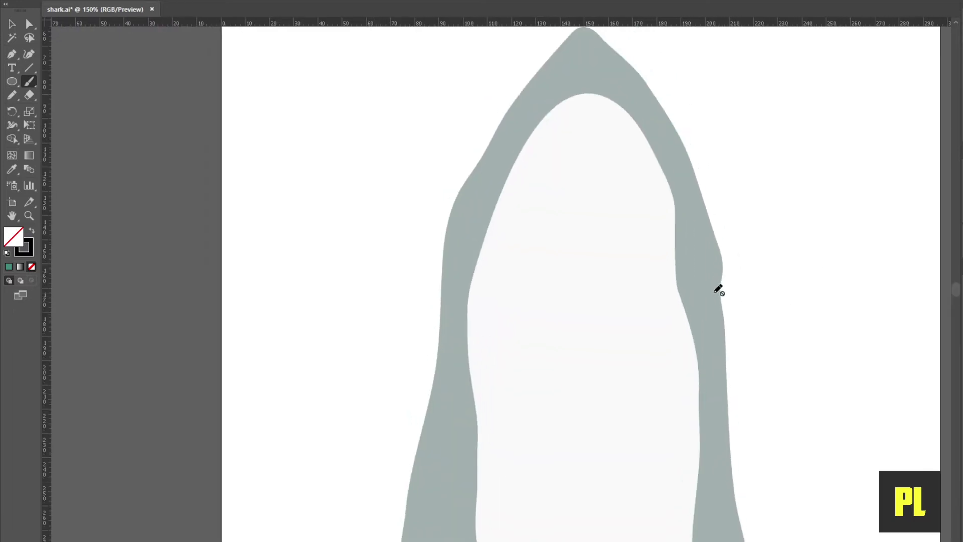
pyautogui.scroll(-3, 718, 289)
pyautogui.scroll(-2, 847, 330)
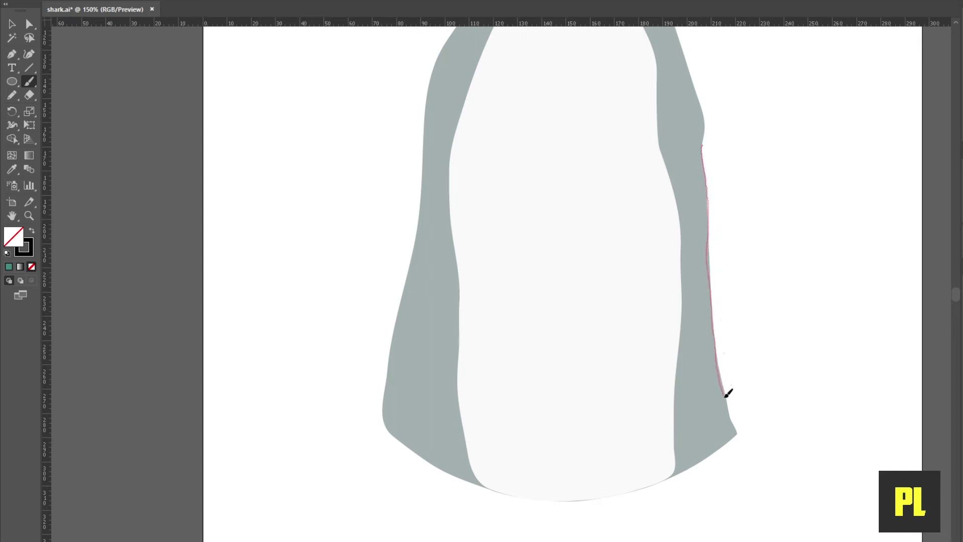
pyautogui.moveTo(741, 428); pyautogui.dragTo(739, 430)
pyautogui.scroll(5, 754, 294)
pyautogui.scroll(-5, 660, 112)
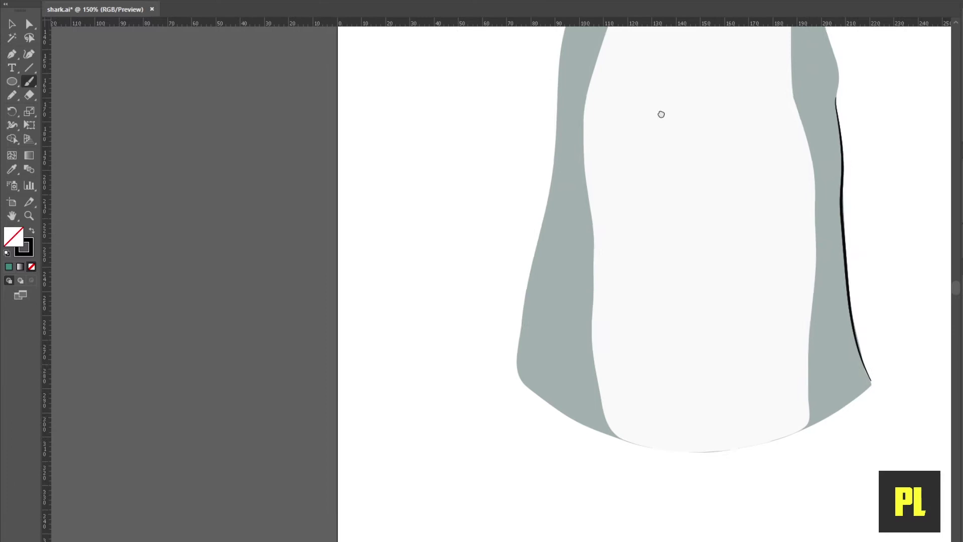
pyautogui.hscroll(-3, 616, 186)
pyautogui.scroll(5, 597, 144)
pyautogui.hscroll(1, 690, 47)
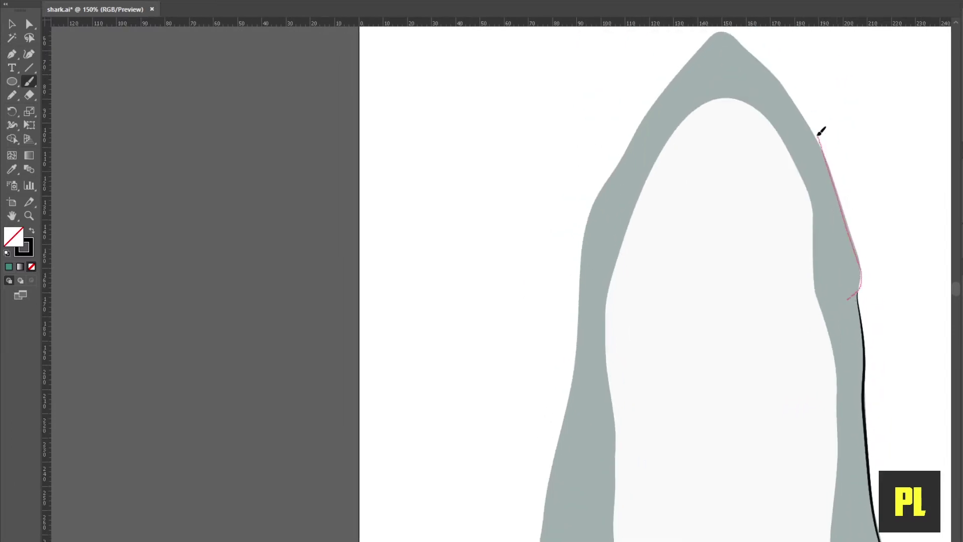
pyautogui.moveTo(744, 40); pyautogui.dragTo(694, 58)
pyautogui.moveTo(643, 112)
pyautogui.mouseDown()
pyautogui.moveTo(567, 421)
pyautogui.moveTo(553, 392)
pyautogui.mouseUp()
# Undo the faulty left-edge stroke and review the outline along the shark's sides.
pyautogui.scroll(-2, 553, 392)
pyautogui.scroll(2, 552, 393)
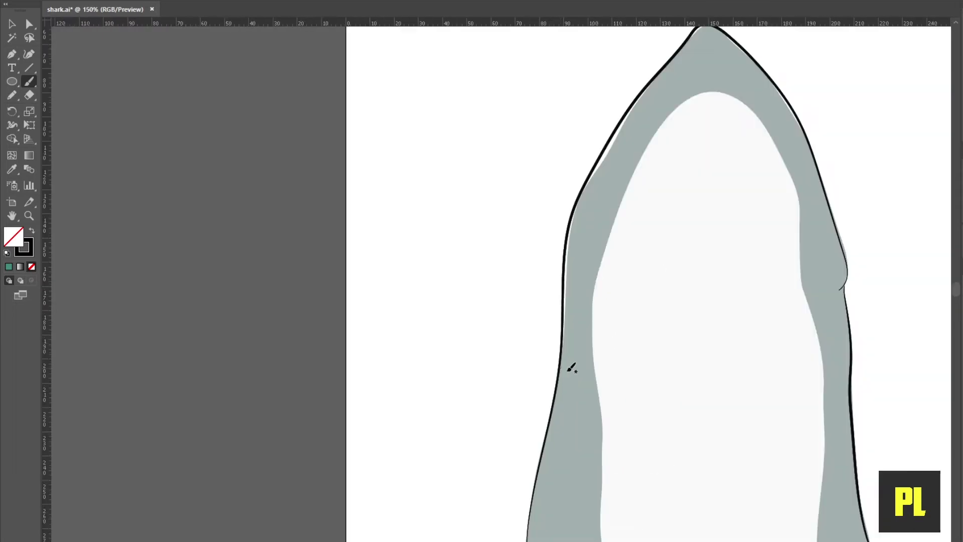
pyautogui.hotkey('ctrl', 'z')
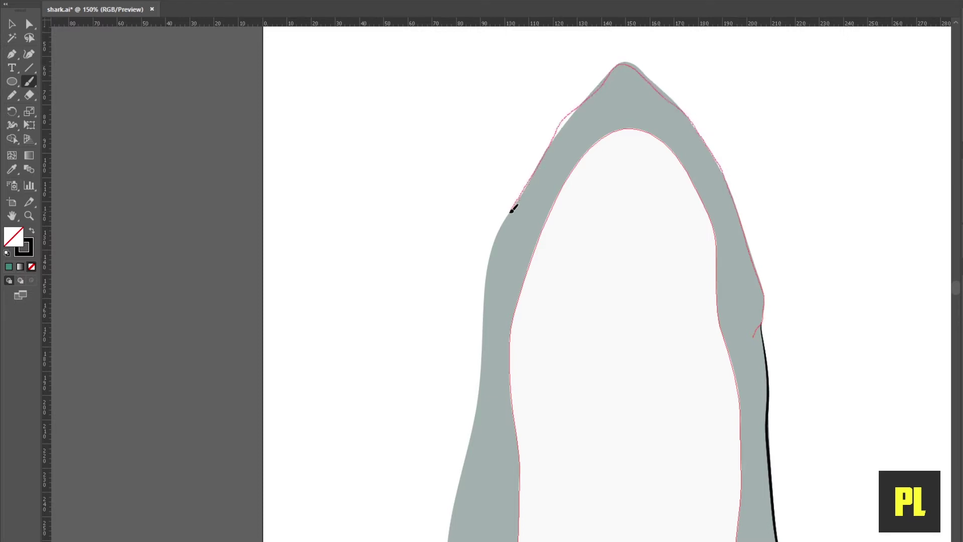
pyautogui.scroll(-3, 506, 348)
pyautogui.scroll(-2, 492, 285)
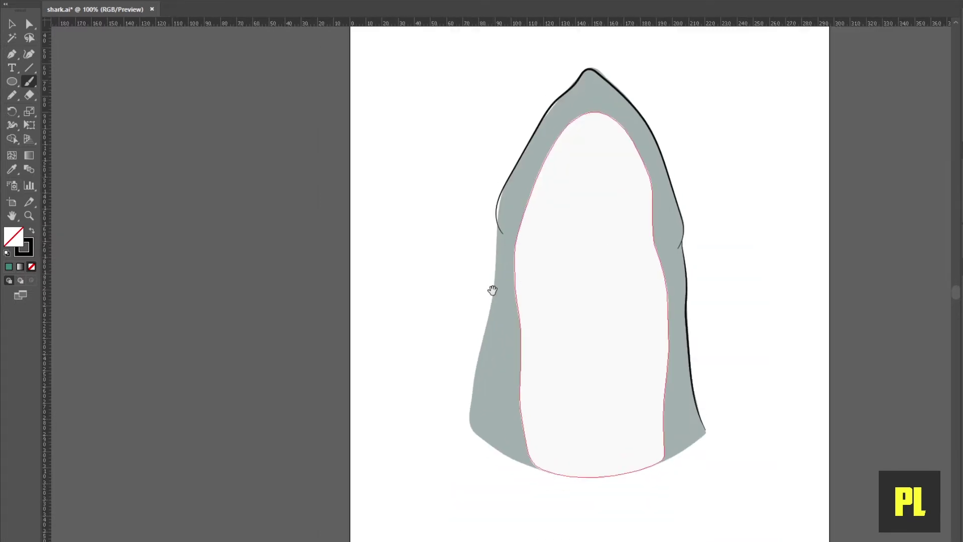
pyautogui.scroll(3, 537, 133)
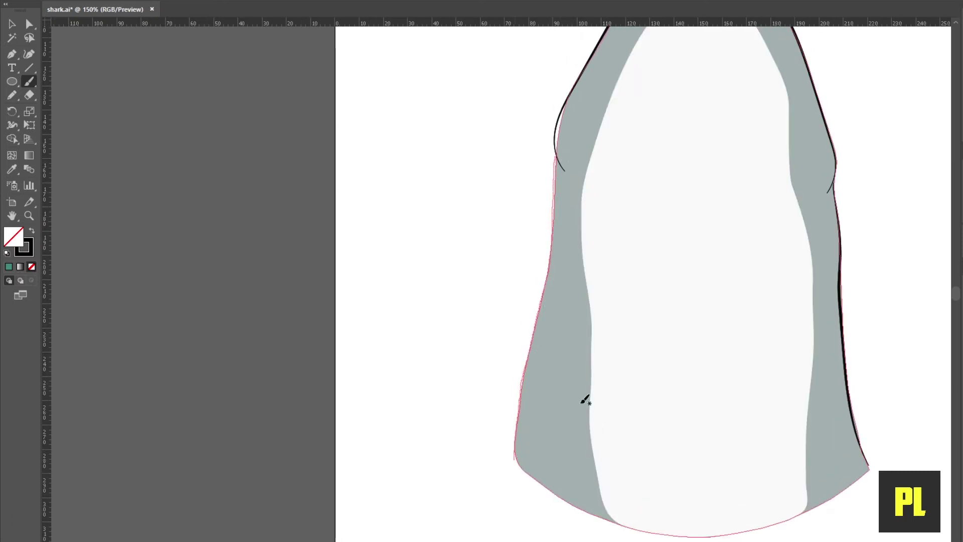
pyautogui.scroll(-3, 619, 368)
pyautogui.scroll(2, 326, 129)
pyautogui.scroll(3, 576, 129)
# Select the right, left and tip outline strokes with Direct Selection.
pyautogui.press('a')
pyautogui.scroll(-5, 697, 255)
pyautogui.click(697, 255)
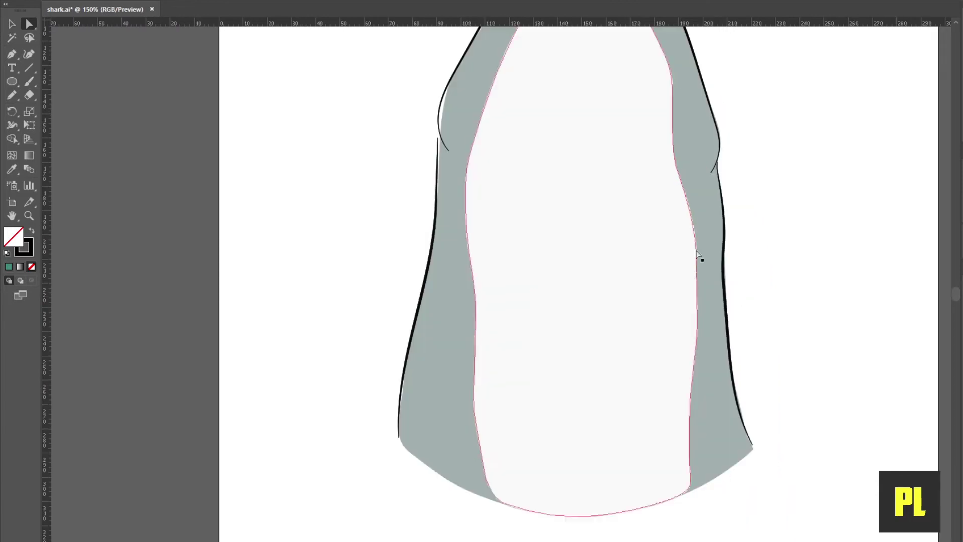
pyautogui.click(719, 128)
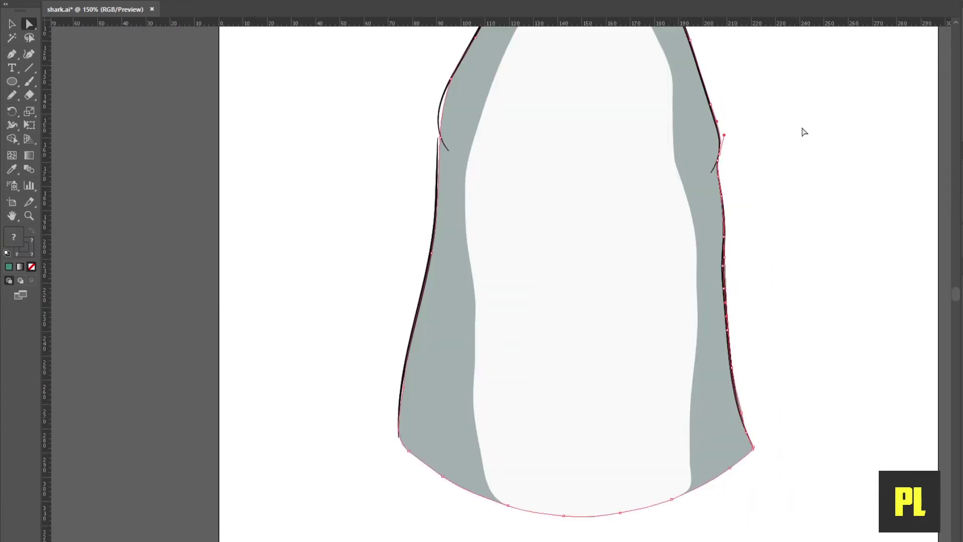
pyautogui.click(727, 308)
pyautogui.scroll(3, 722, 165)
pyautogui.moveTo(438, 387); pyautogui.dragTo(510, 378)
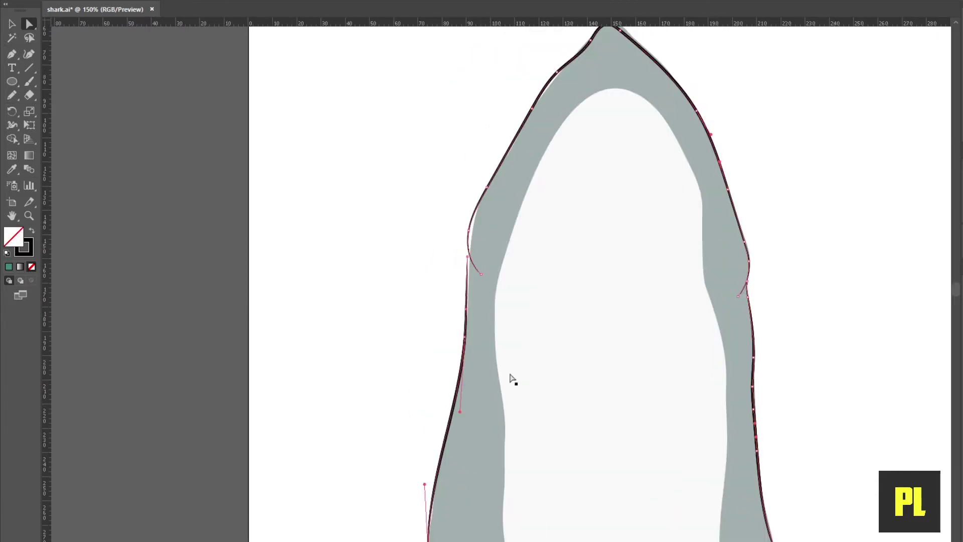
pyautogui.click(814, 251)
pyautogui.scroll(3, 663, 246)
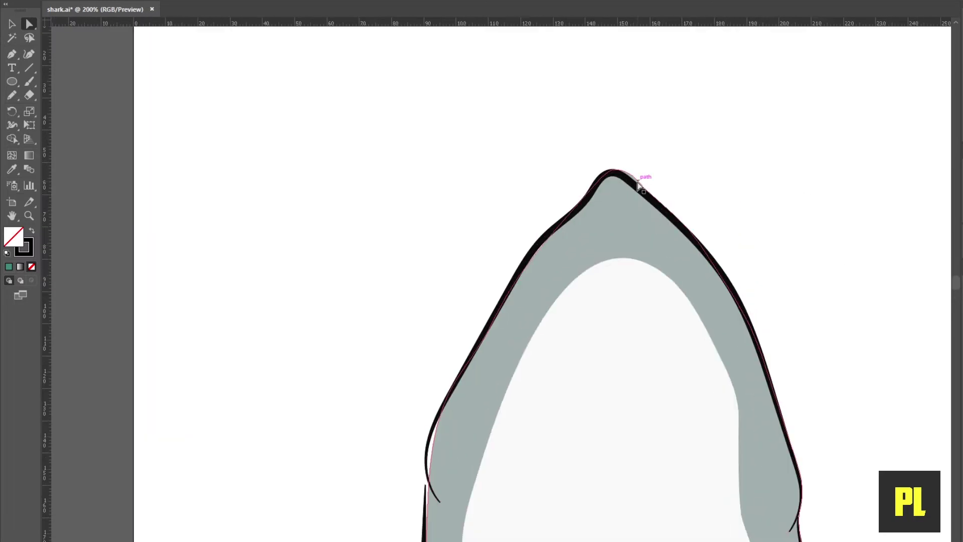
pyautogui.click(642, 194)
# Delete a stray anchor on the left curve and nudge the anchor near the shark's tip.
pyautogui.press('p')
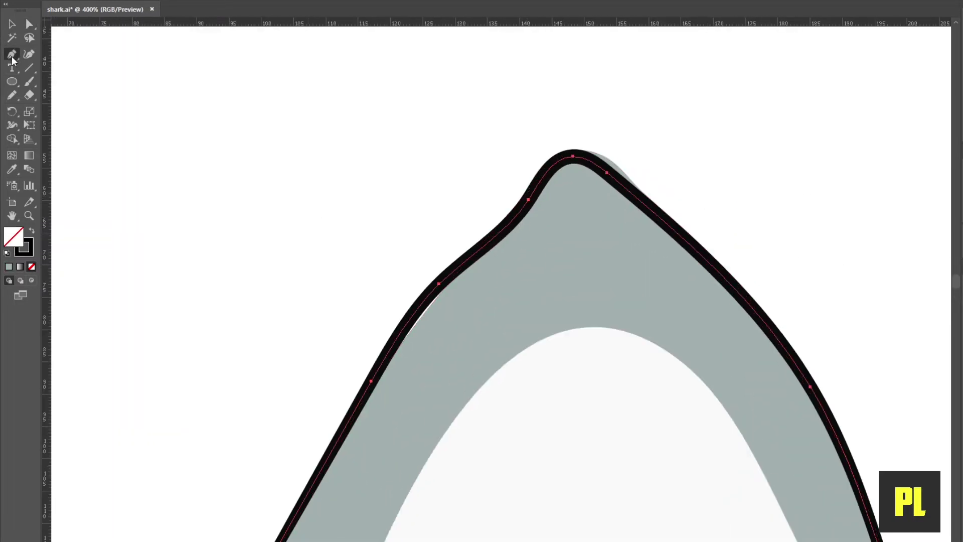
pyautogui.click(531, 208)
pyautogui.press('a')
pyautogui.moveTo(605, 158); pyautogui.dragTo(592, 163)
pyautogui.scroll(-3, 701, 365)
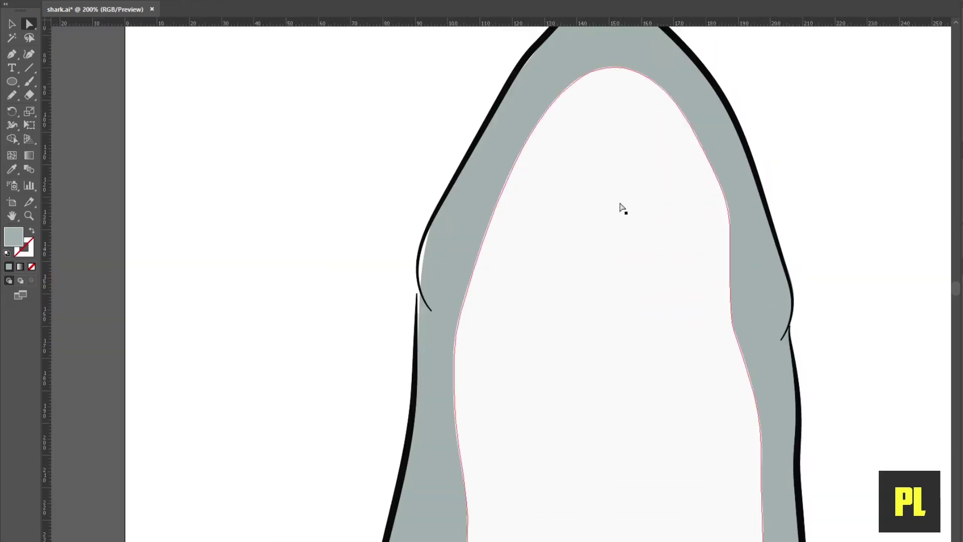
pyautogui.scroll(4, 433, 270)
# Pull the lower left-side anchors upward so the outline follows the curve smoothly.
pyautogui.moveTo(504, 403); pyautogui.dragTo(496, 315)
pyautogui.scroll(-1, 504, 396)
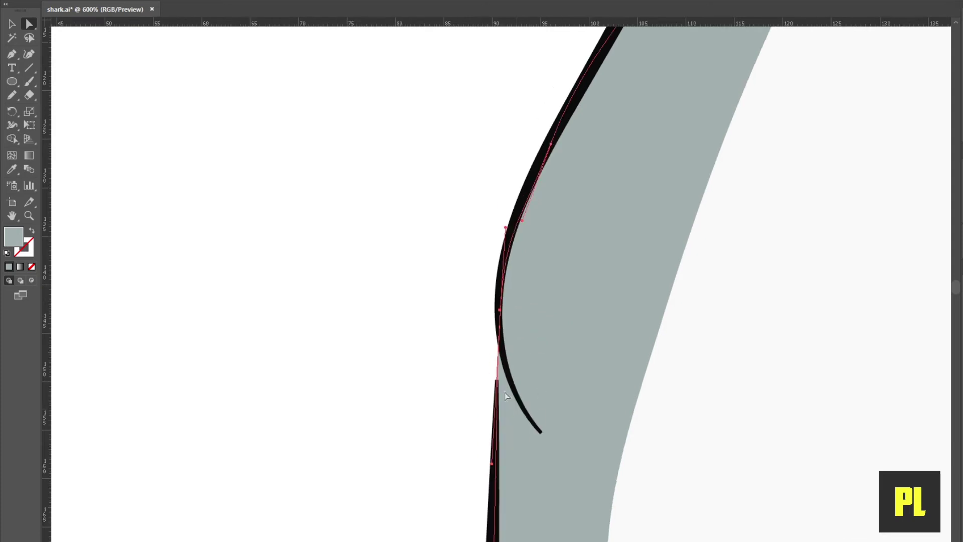
pyautogui.moveTo(496, 379); pyautogui.dragTo(498, 344)
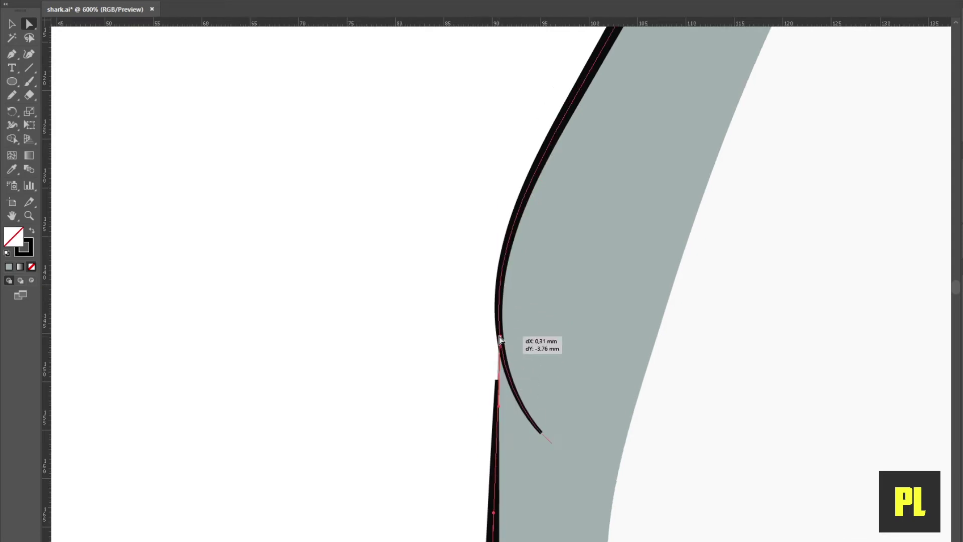
pyautogui.scroll(-1, 565, 347)
pyautogui.scroll(-2, 565, 347)
pyautogui.scroll(-1, 591, 307)
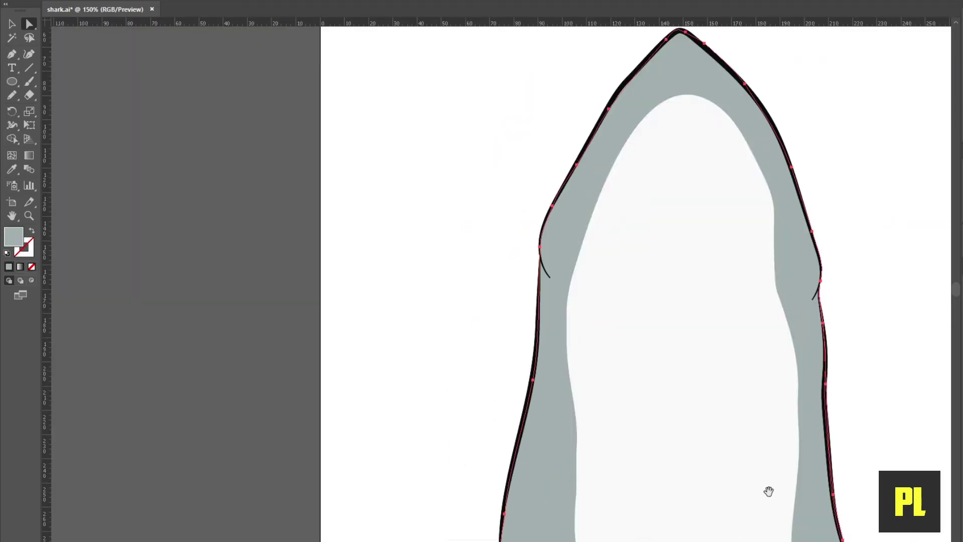
pyautogui.scroll(-5, 767, 490)
pyautogui.click(539, 485)
pyautogui.scroll(-1, 518, 454)
pyautogui.scroll(1, 548, 416)
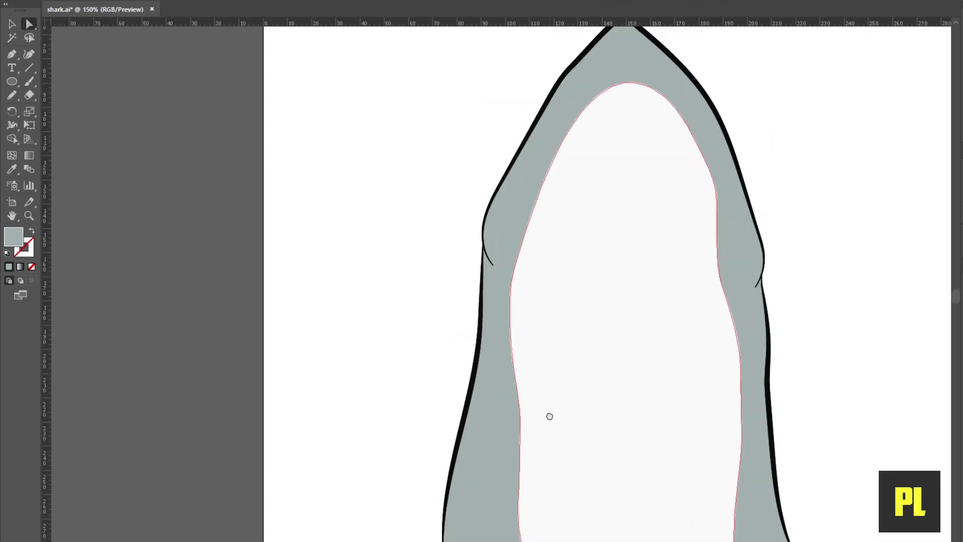
pyautogui.scroll(1, 610, 240)
pyautogui.scroll(2, 571, 242)
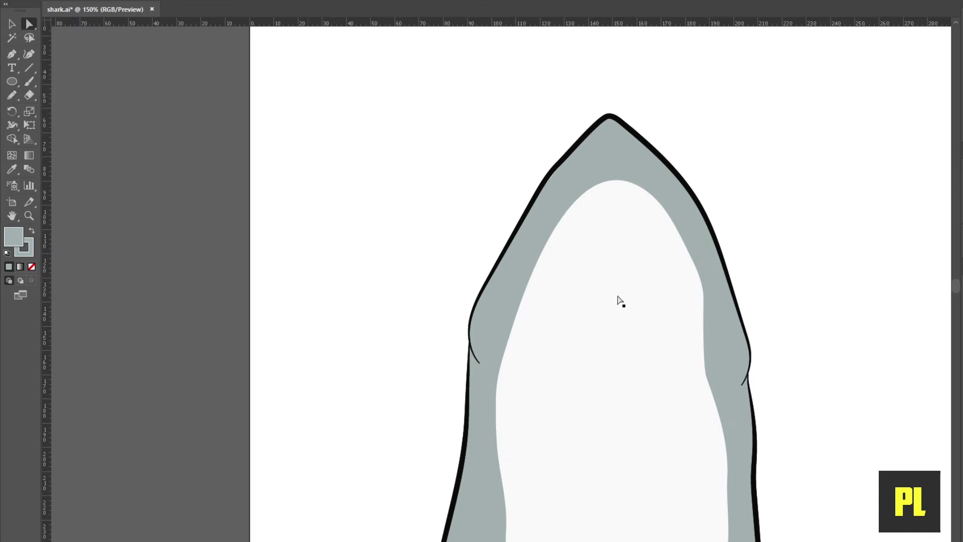
pyautogui.click(29, 82)
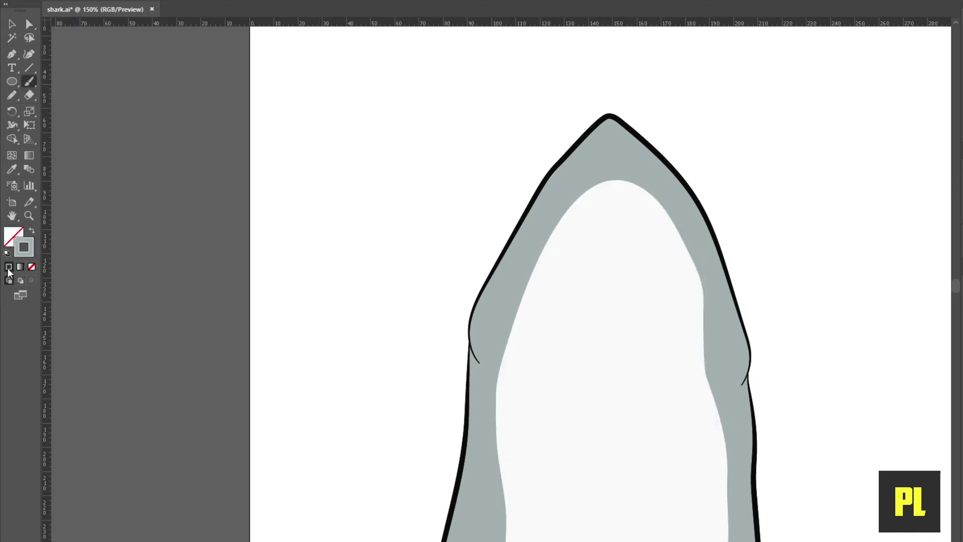
# Brush two small curved nostril marks near the snout tip and inspect them with Direct Selection.
pyautogui.moveTo(592, 217)
pyautogui.mouseDown()
pyautogui.moveTo(515, 247)
pyautogui.moveTo(526, 232)
pyautogui.mouseUp()
pyautogui.press('a')
pyautogui.click(523, 223)
pyautogui.keyDown('shift'); pyautogui.click(555, 221); pyautogui.keyUp('shift')
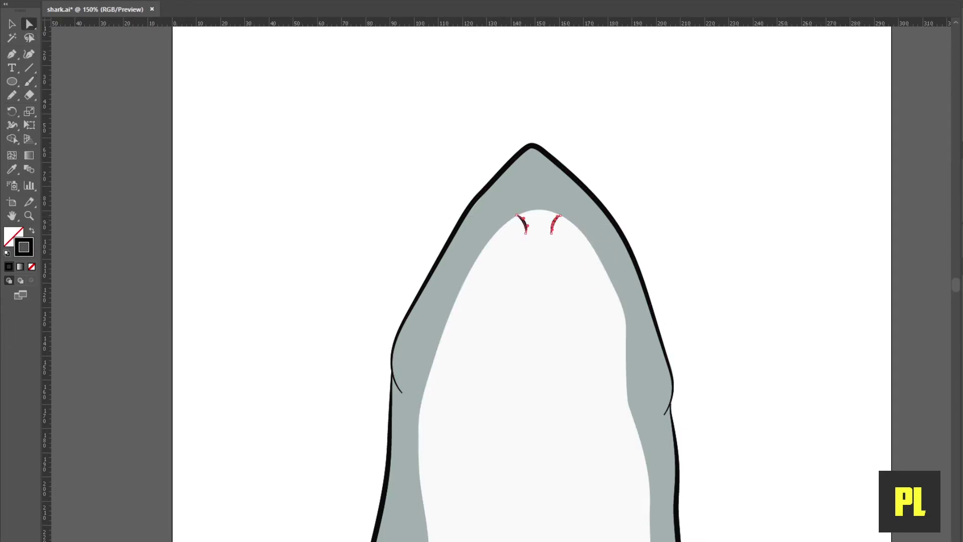
pyautogui.click(666, 214)
pyautogui.scroll(-2, 778, 247)
pyautogui.scroll(-1, 672, 249)
pyautogui.click(672, 250)
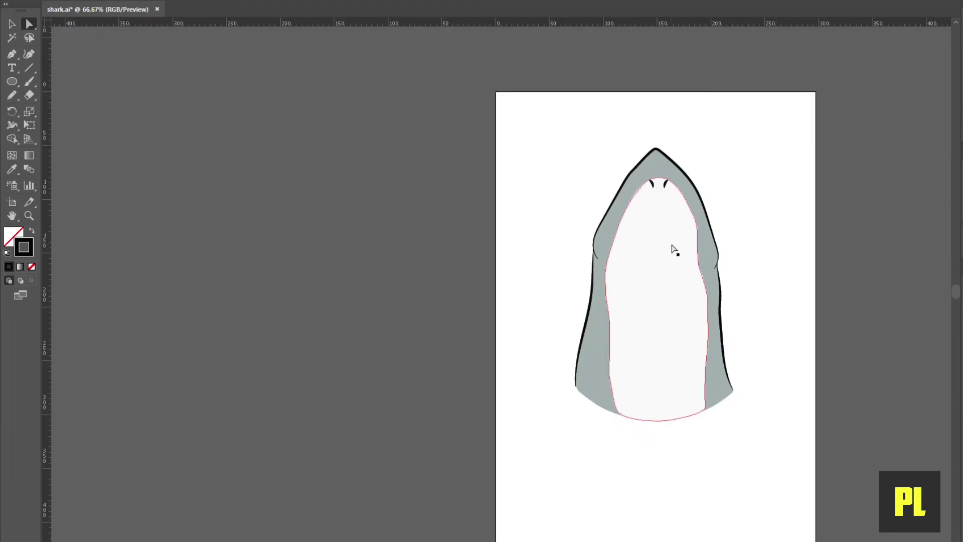
pyautogui.scroll(1, 656, 279)
# Select the left eye ellipse and fill it white.
pyautogui.press('n')
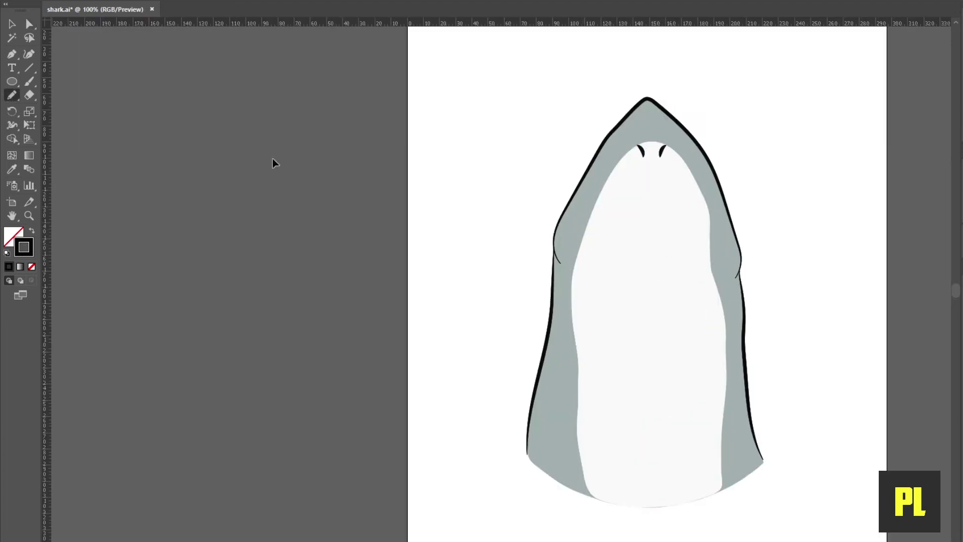
pyautogui.press('a')
pyautogui.hotkey('ctrl', 'a')
pyautogui.scroll(1, 596, 285)
pyautogui.scroll(1, 580, 205)
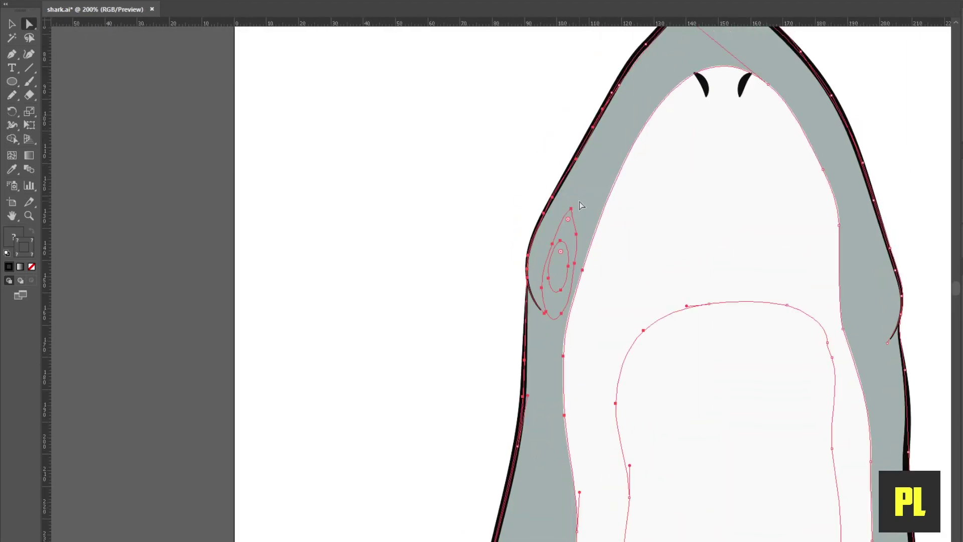
pyautogui.click(561, 243)
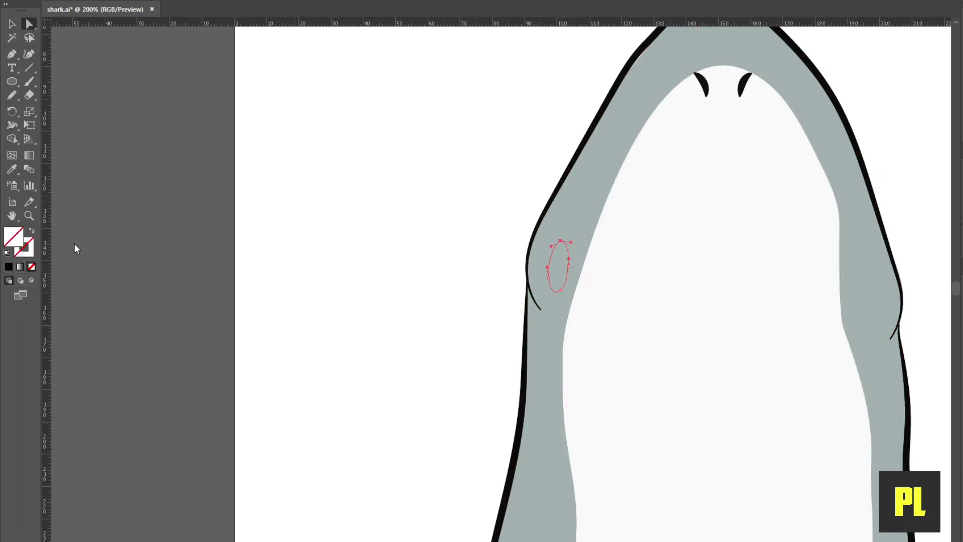
pyautogui.keyDown('shift'); pyautogui.click(601, 429); pyautogui.keyUp('shift')
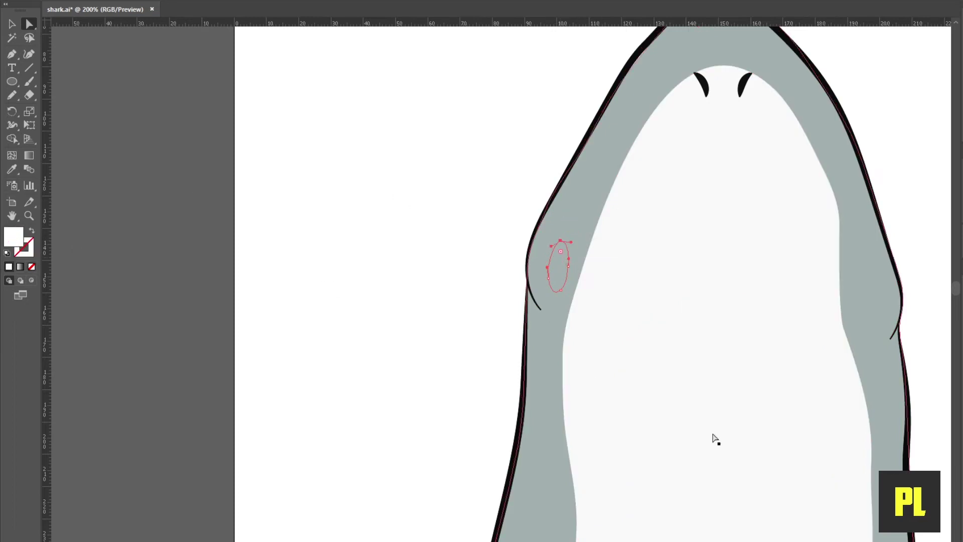
# Bring the right eye forward, nudge it down, and shift the left eye slightly left.
pyautogui.moveTo(908, 248); pyautogui.dragTo(877, 242)
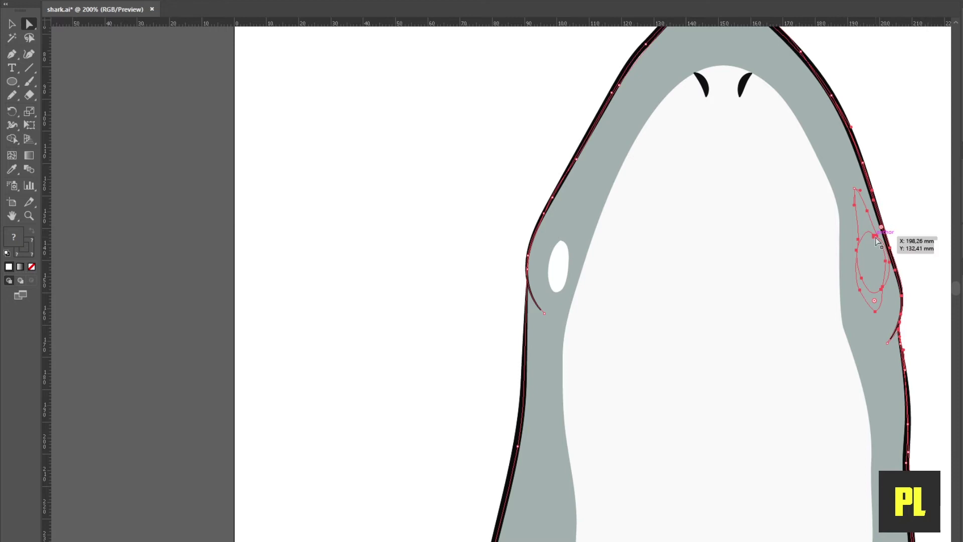
pyautogui.click(868, 256)
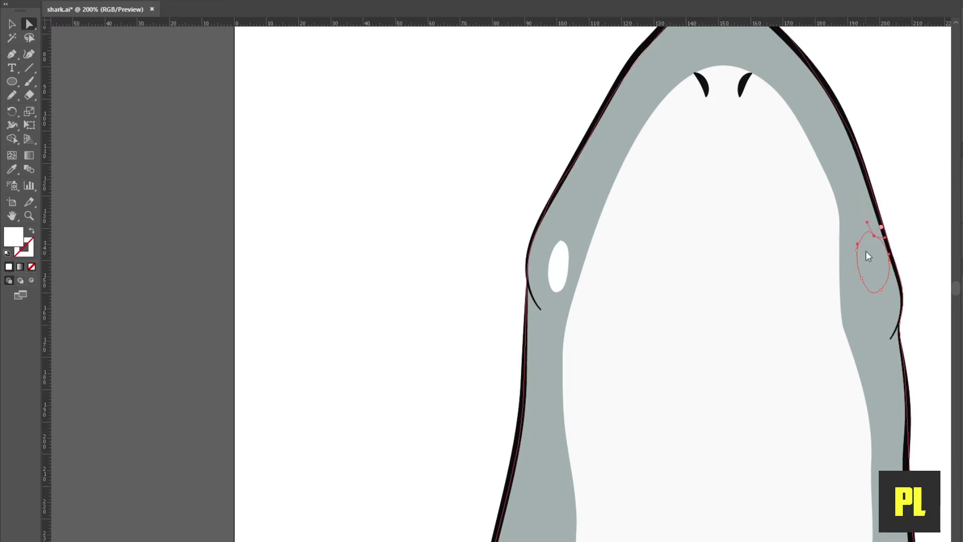
pyautogui.hotkey('ctrl', 'shift', ']')
pyautogui.moveTo(870, 267); pyautogui.dragTo(866, 286)
pyautogui.moveTo(562, 271)
pyautogui.mouseDown()
pyautogui.moveTo(550, 275)
pyautogui.moveTo(548, 263)
pyautogui.mouseUp()
pyautogui.keyDown('shift'); pyautogui.click(855, 284); pyautogui.keyUp('shift')
# Drag the right eye's top handles to round off its top edge.
pyautogui.hotkey('ctrl', '+')
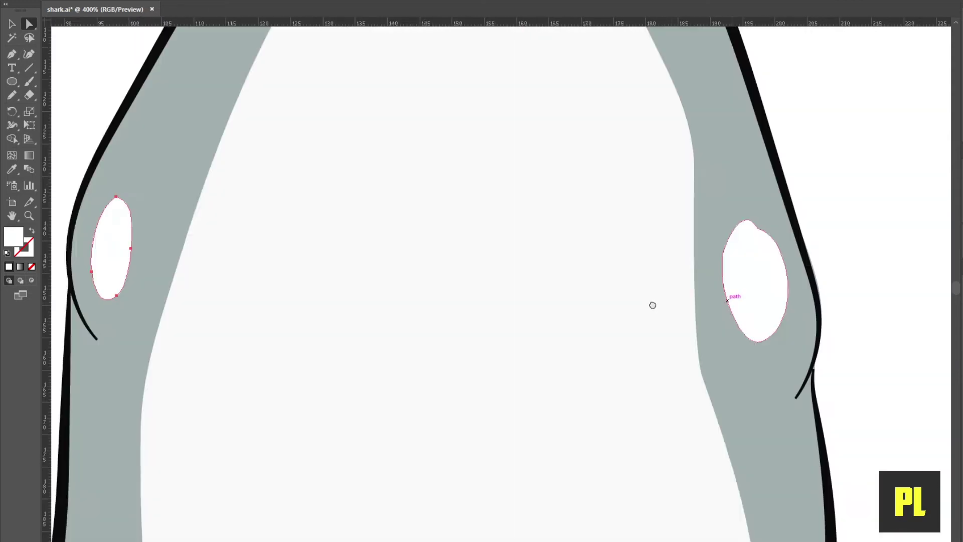
pyautogui.click(693, 281)
pyautogui.click(681, 247)
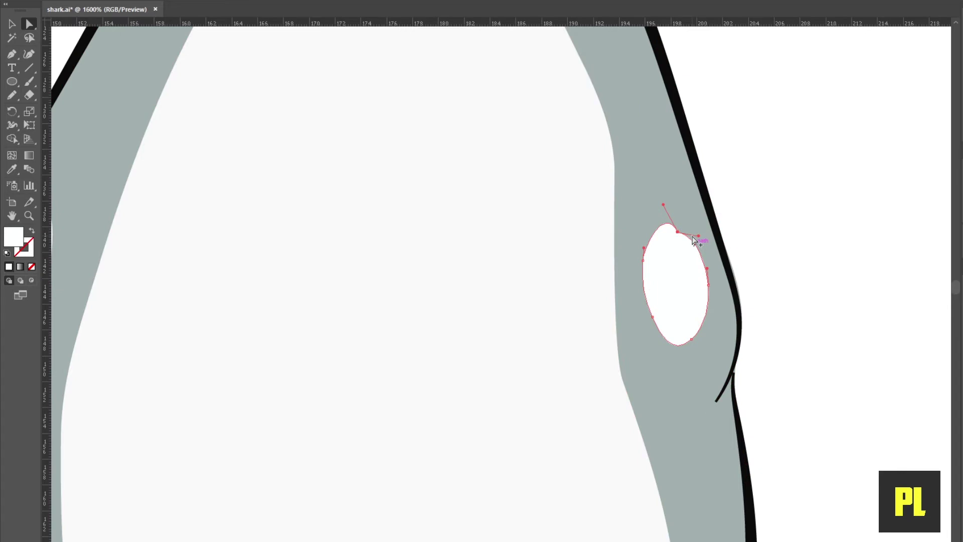
pyautogui.scroll(4, 681, 246)
pyautogui.moveTo(638, 211)
pyautogui.mouseDown()
pyautogui.moveTo(719, 227)
pyautogui.moveTo(693, 257)
pyautogui.mouseUp()
pyautogui.moveTo(578, 101); pyautogui.dragTo(555, 155)
pyautogui.hotkey('ctrl', '-')
pyautogui.scroll(-2, 617, 208)
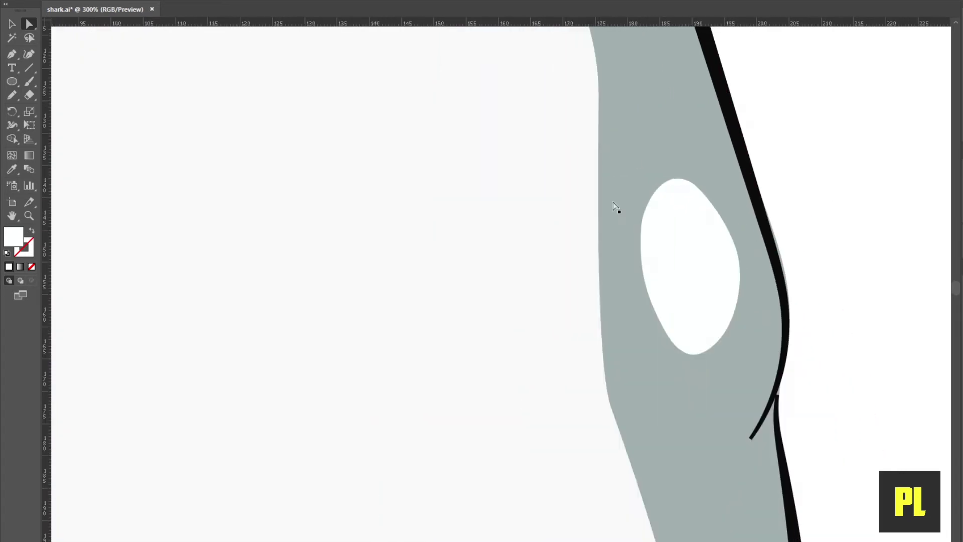
pyautogui.scroll(-3, 751, 371)
# Fill the left eye's teardrop patch dark grey and shift the white eye spot right inside it.
pyautogui.scroll(-1, 750, 371)
pyautogui.hscroll(2, 844, 293)
pyautogui.click(513, 278)
pyautogui.click(499, 239)
pyautogui.moveTo(492, 236); pyautogui.dragTo(530, 248)
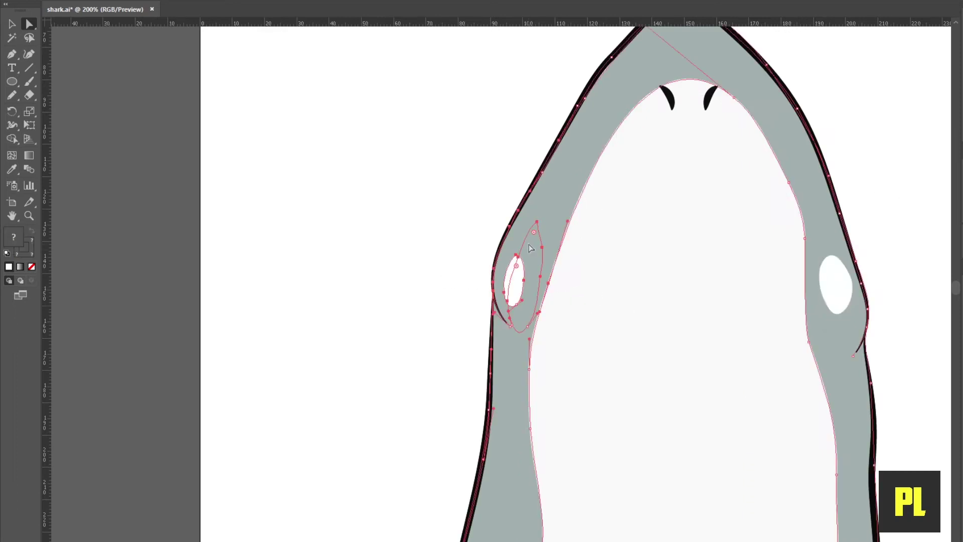
pyautogui.click(537, 223)
pyautogui.press('i')
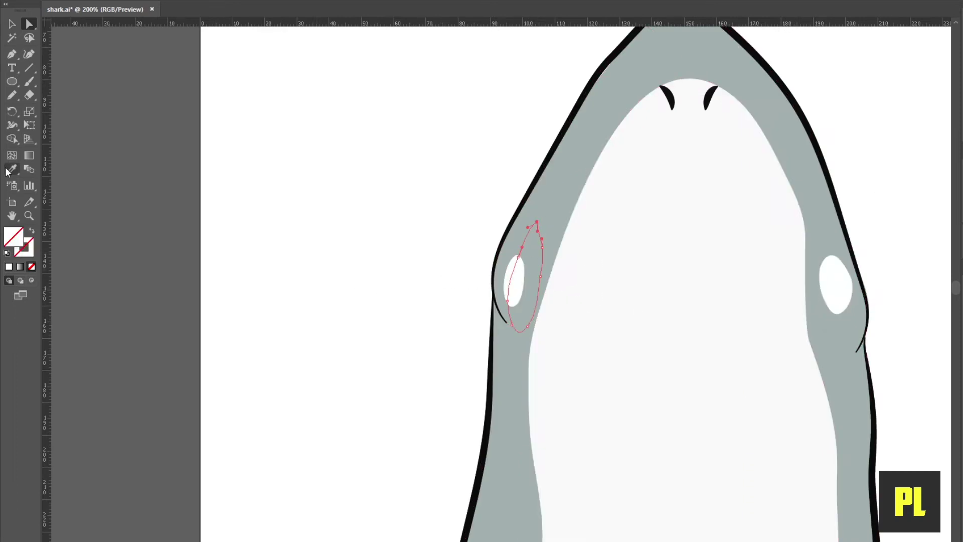
pyautogui.click(561, 194)
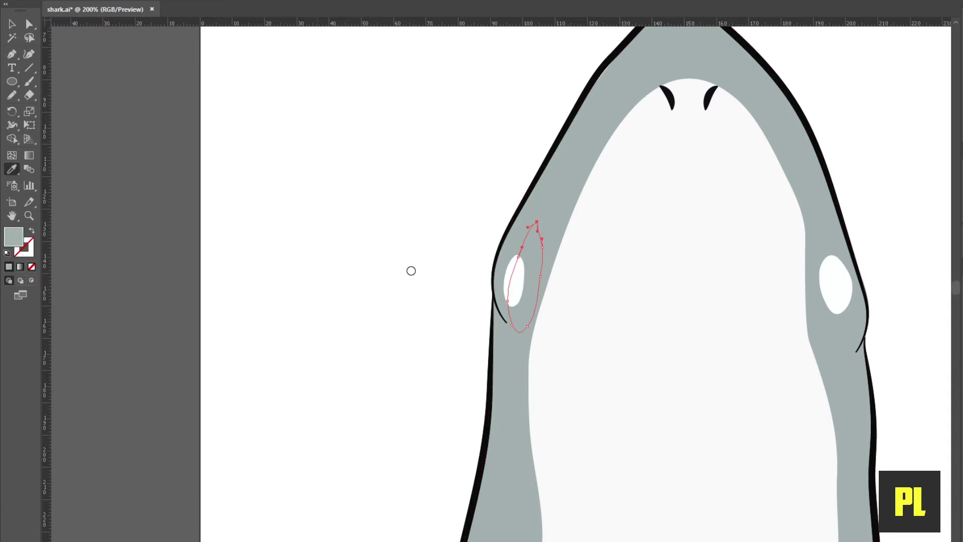
pyautogui.press('a')
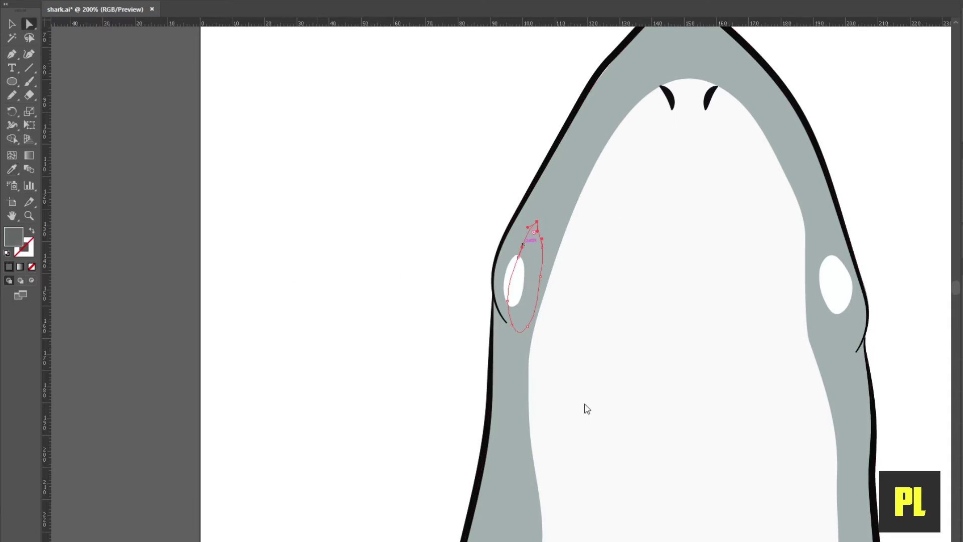
pyautogui.hotkey('alt', 'ctrl', ']')
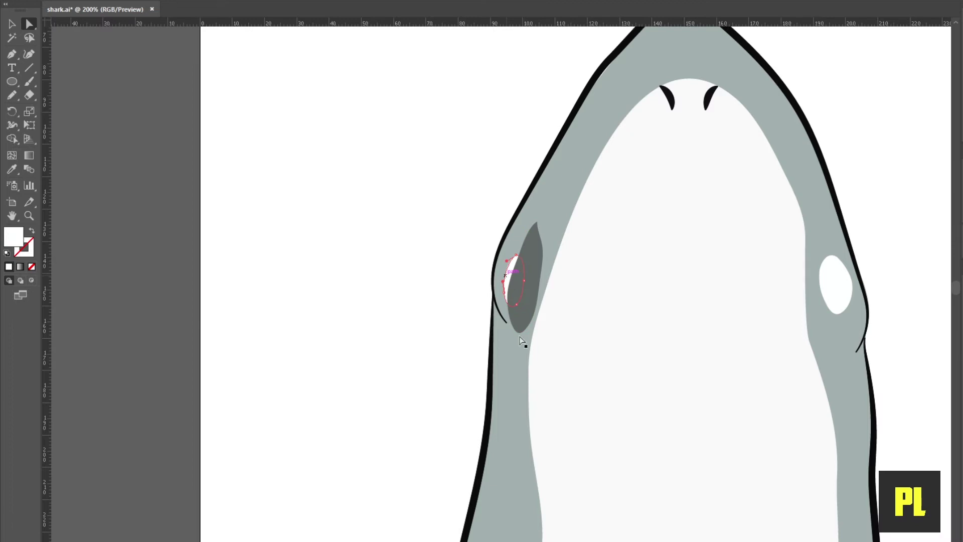
pyautogui.moveTo(516, 280); pyautogui.dragTo(522, 282)
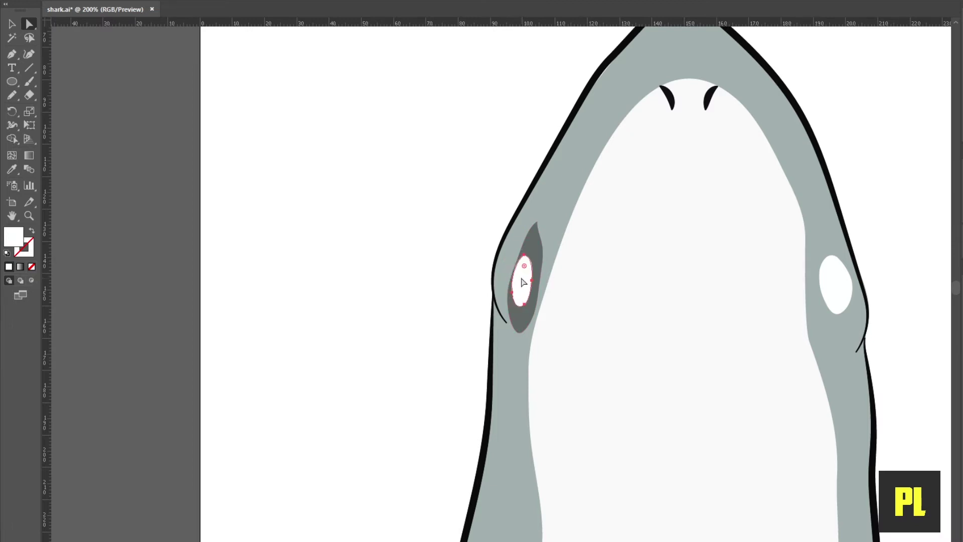
# Copy the left patch's dark grey onto the teardrop patch behind the right eye.
pyautogui.click(829, 253)
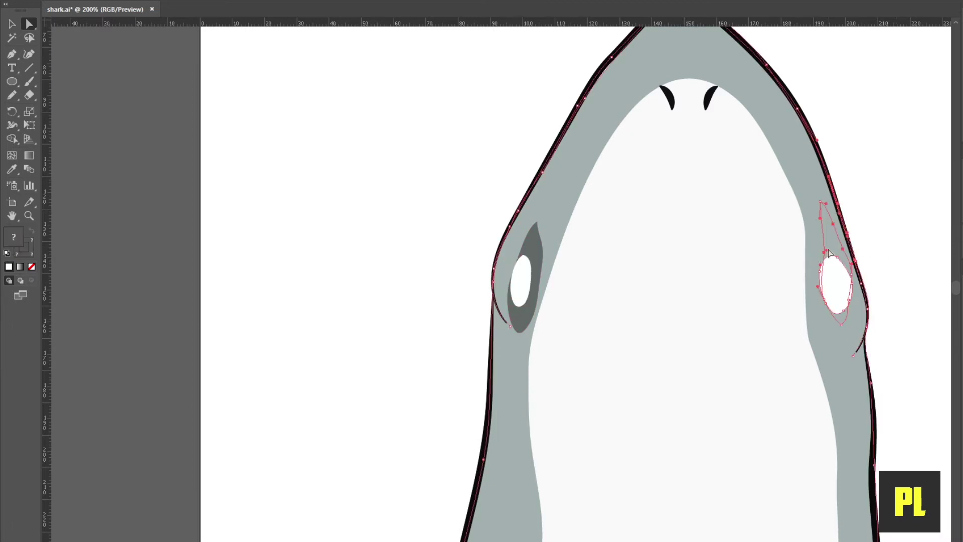
pyautogui.click(821, 202)
pyautogui.press('i')
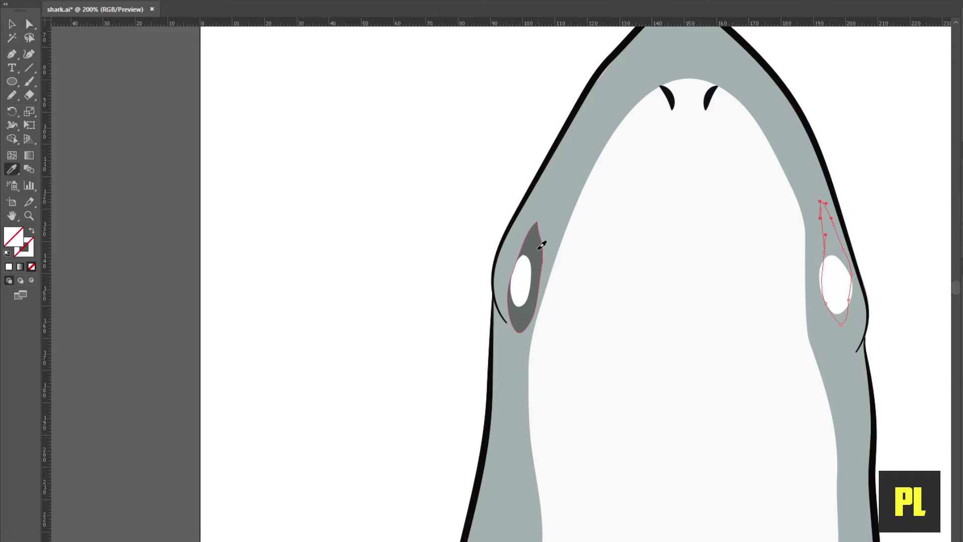
pyautogui.click(537, 250)
pyautogui.press('a')
pyautogui.click(820, 282)
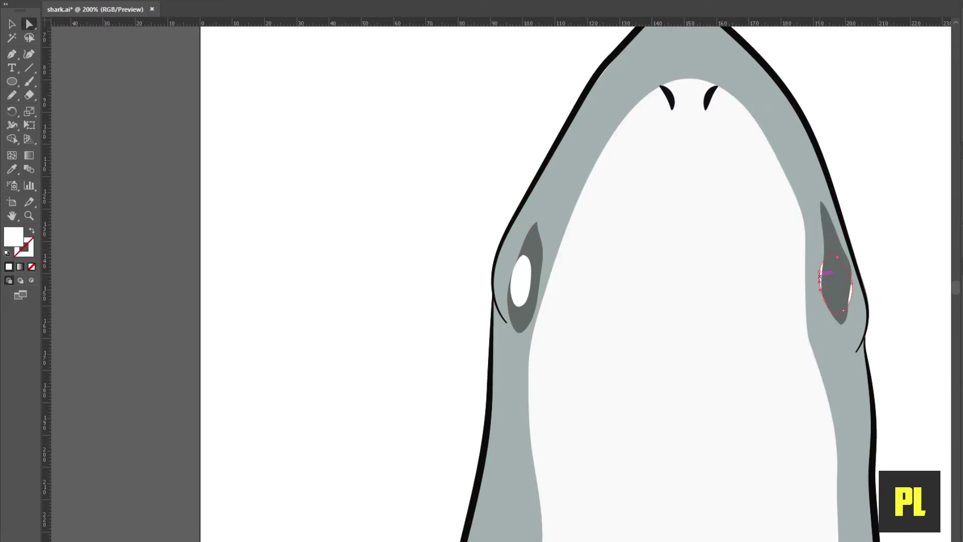
pyautogui.scroll(2, 709, 312)
pyautogui.scroll(-2, 731, 307)
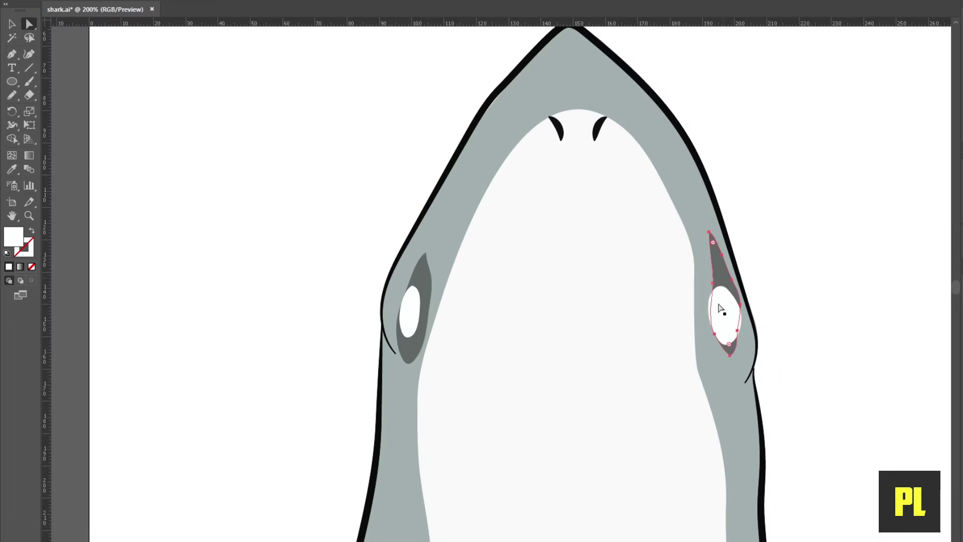
pyautogui.click(716, 287)
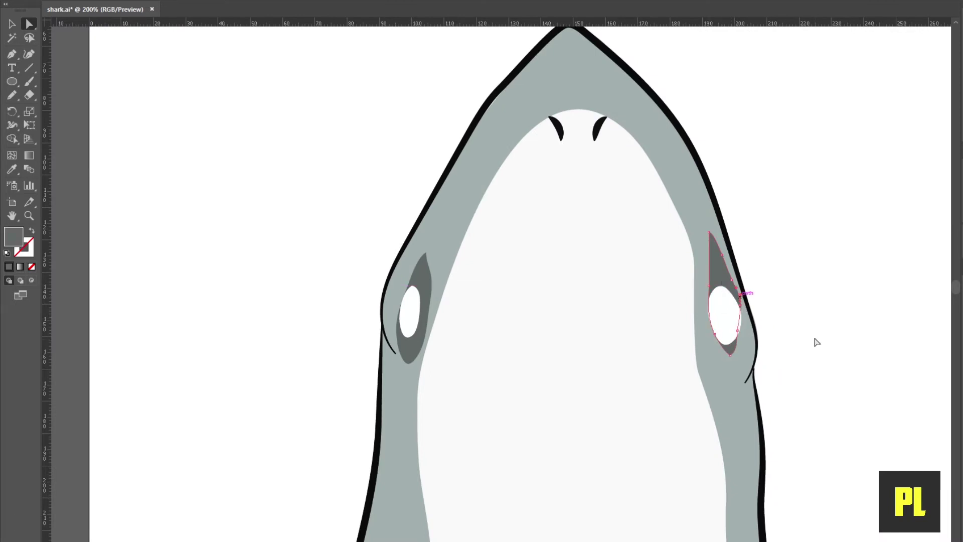
# Check the left eye, its dark patch and the grey body by selecting each in turn.
pyautogui.scroll(-1, 816, 342)
pyautogui.scroll(-1, 679, 402)
pyautogui.scroll(1, 627, 298)
pyautogui.click(627, 298)
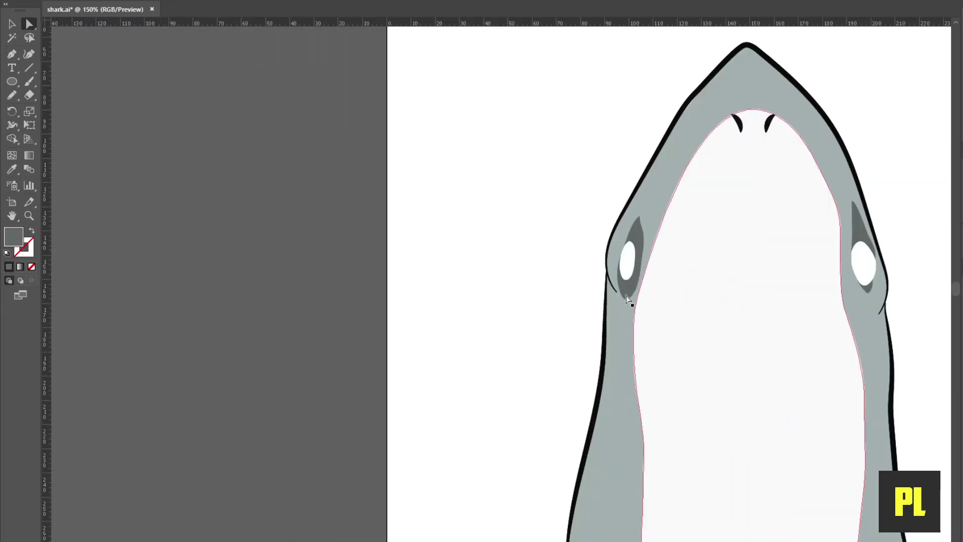
pyautogui.click(628, 263)
pyautogui.scroll(1, 627, 264)
pyautogui.click(526, 223)
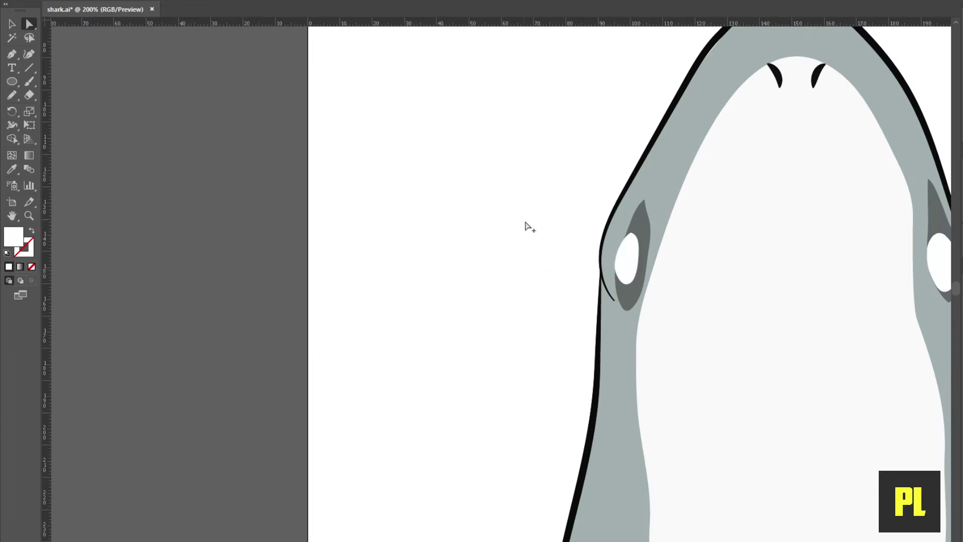
pyautogui.scroll(-1, 526, 223)
pyautogui.scroll(1, 677, 291)
pyautogui.scroll(2, 552, 253)
pyautogui.click(553, 252)
pyautogui.scroll(1, 549, 225)
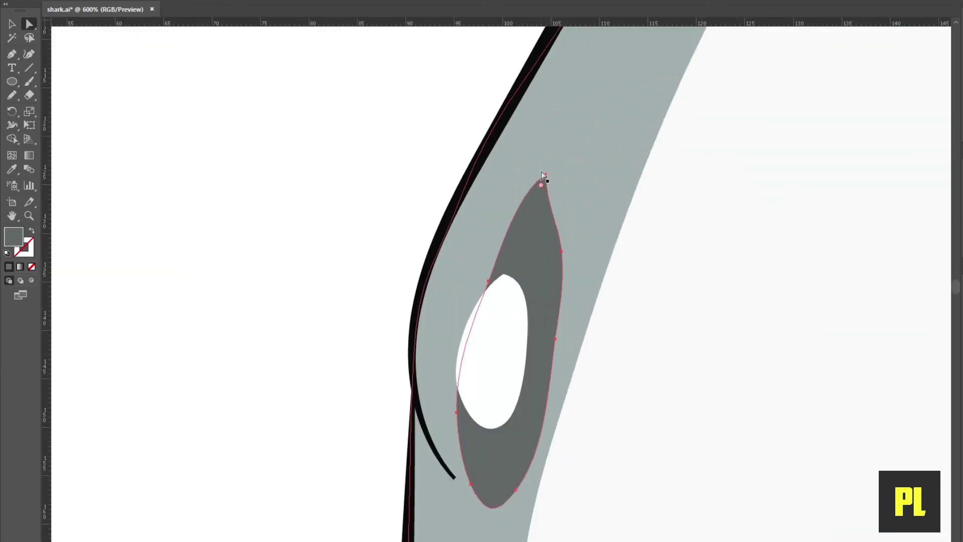
pyautogui.click(555, 203)
pyautogui.scroll(-1, 596, 179)
pyautogui.scroll(-1, 578, 185)
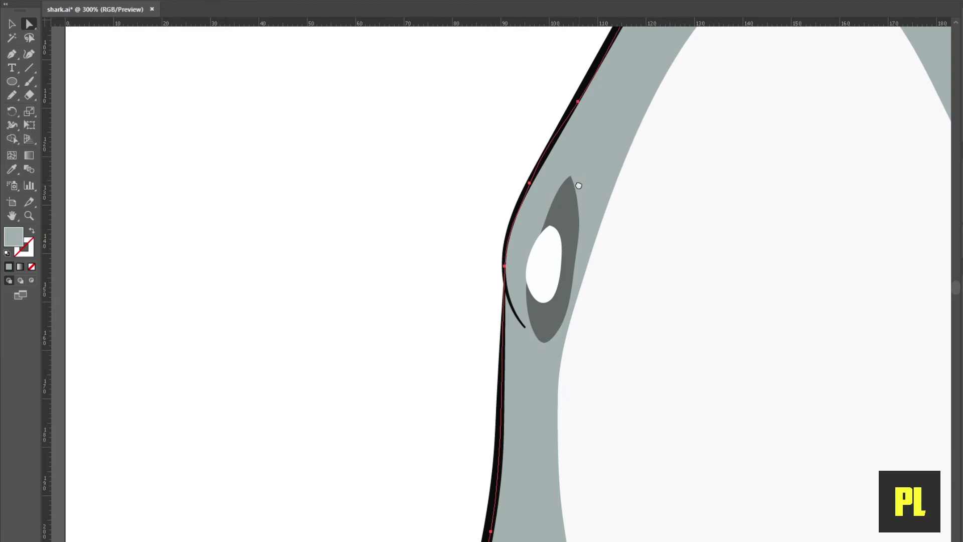
pyautogui.scroll(-1, 578, 186)
pyautogui.hscroll(2, 582, 278)
pyautogui.click(30, 85)
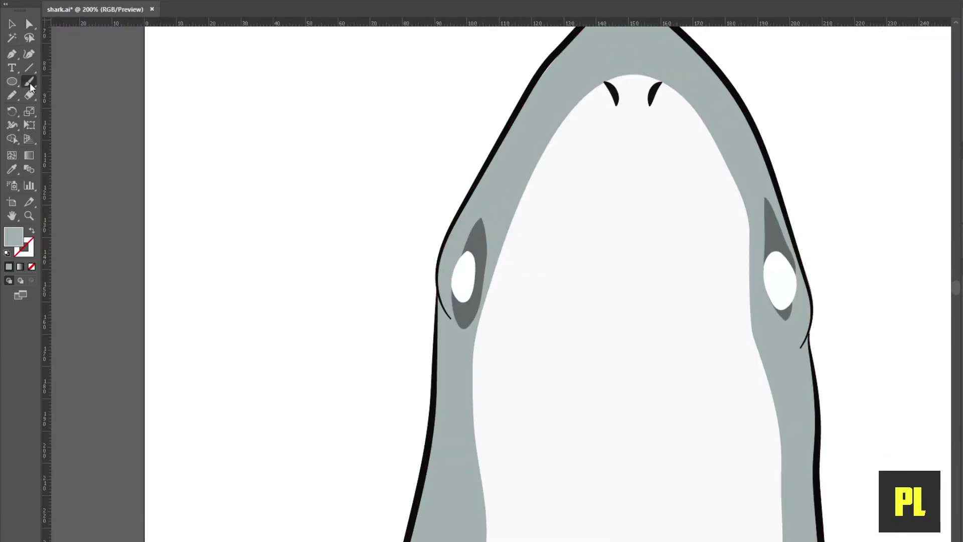
# Paint black curved wrinkle strokes beside the left and right eyes with the Paintbrush.
pyautogui.click(32, 267)
pyautogui.hotkey('ctrl', 'z')
pyautogui.hotkey('ctrl', 'z')
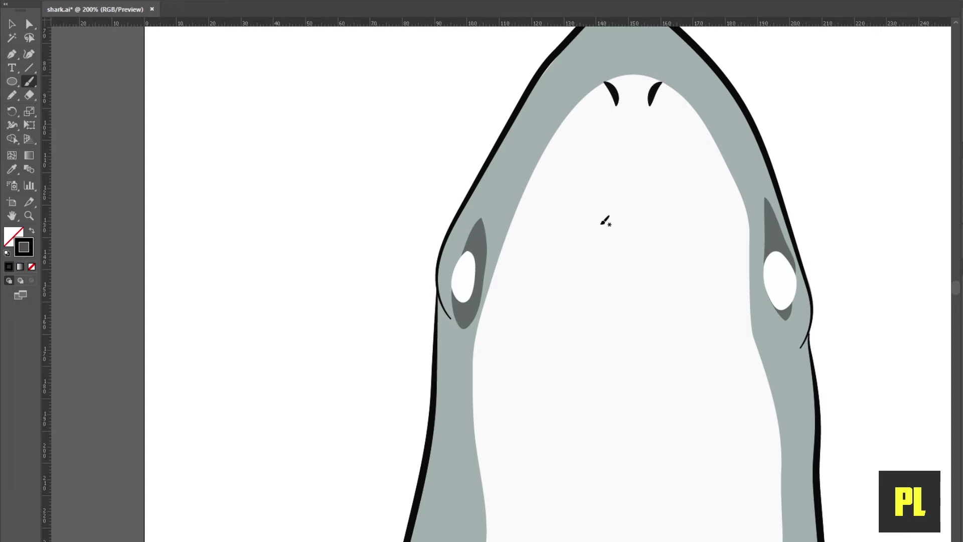
pyautogui.scroll(1, 607, 217)
pyautogui.scroll(1, 565, 260)
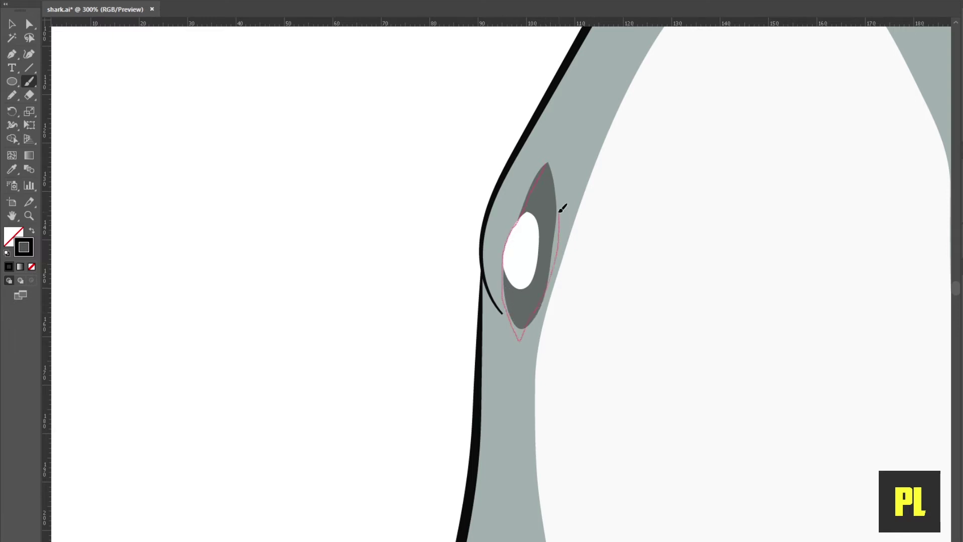
pyautogui.scroll(-4, 596, 180)
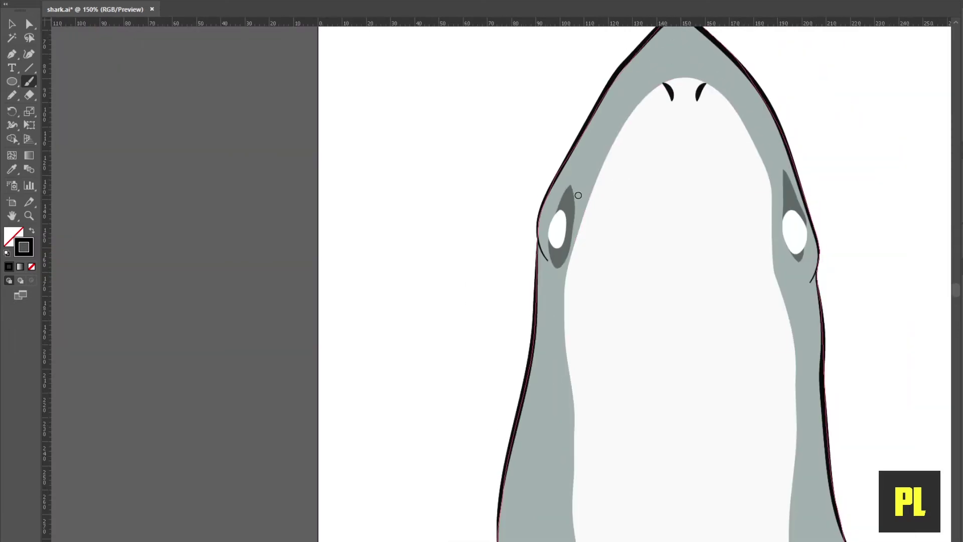
pyautogui.scroll(2, 561, 203)
pyautogui.scroll(2, 551, 208)
pyautogui.moveTo(568, 126); pyautogui.dragTo(553, 160)
pyautogui.scroll(-3, 620, 148)
pyautogui.scroll(2, 569, 211)
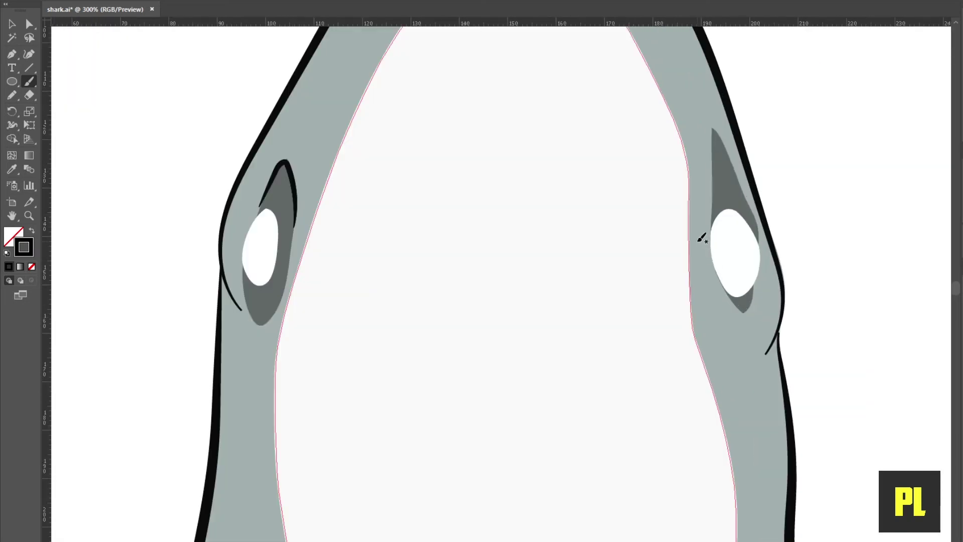
pyautogui.moveTo(738, 321); pyautogui.dragTo(740, 320)
pyautogui.scroll(-3, 702, 301)
pyautogui.scroll(2, 702, 291)
# Give both white eyes a thick black outline, then deselect.
pyautogui.press('a')
pyautogui.click(704, 274)
pyautogui.click(8, 266)
pyautogui.click(401, 250)
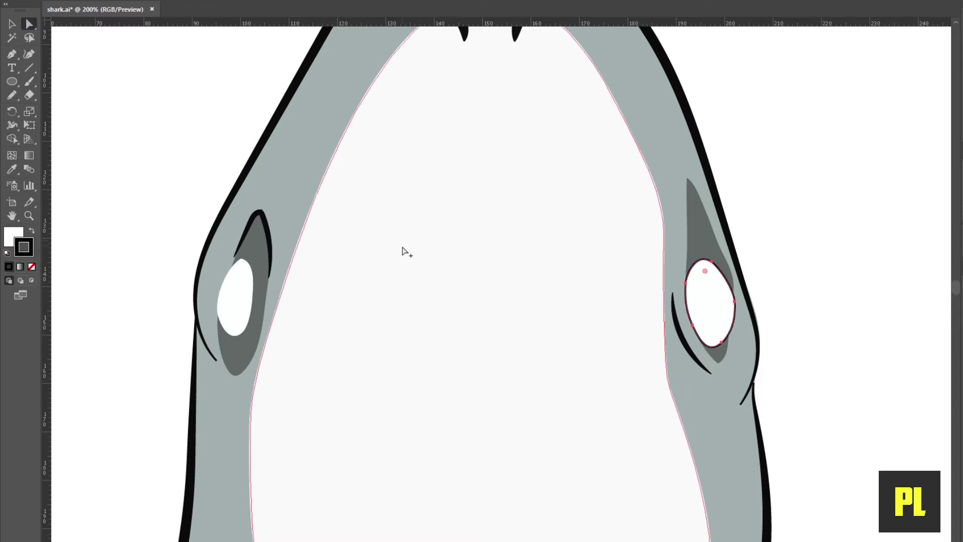
pyautogui.scroll(-2, 401, 250)
pyautogui.hscroll(-5, 752, 250)
pyautogui.click(534, 272)
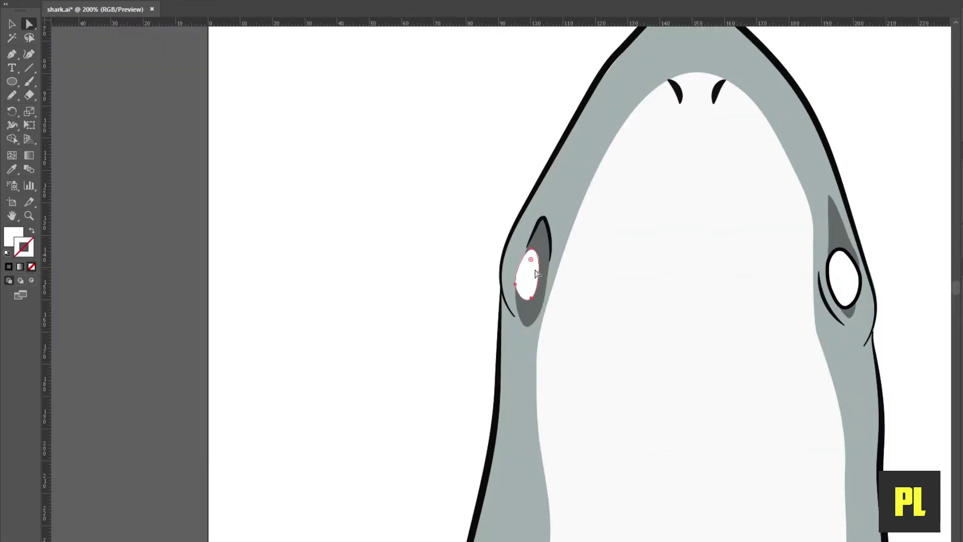
pyautogui.click(13, 264)
pyautogui.click(881, 178)
pyautogui.scroll(-3, 733, 228)
pyautogui.hscroll(3, 630, 275)
# Switch from the Paintbrush through Direct Selection to the Pencil tool.
pyautogui.press('b')
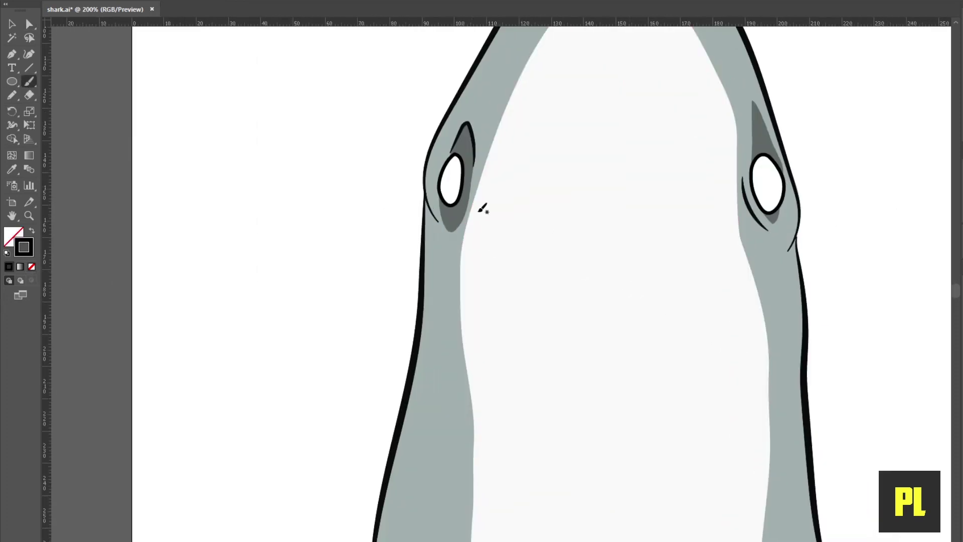
pyautogui.scroll(2, 551, 271)
pyautogui.hscroll(2, 573, 293)
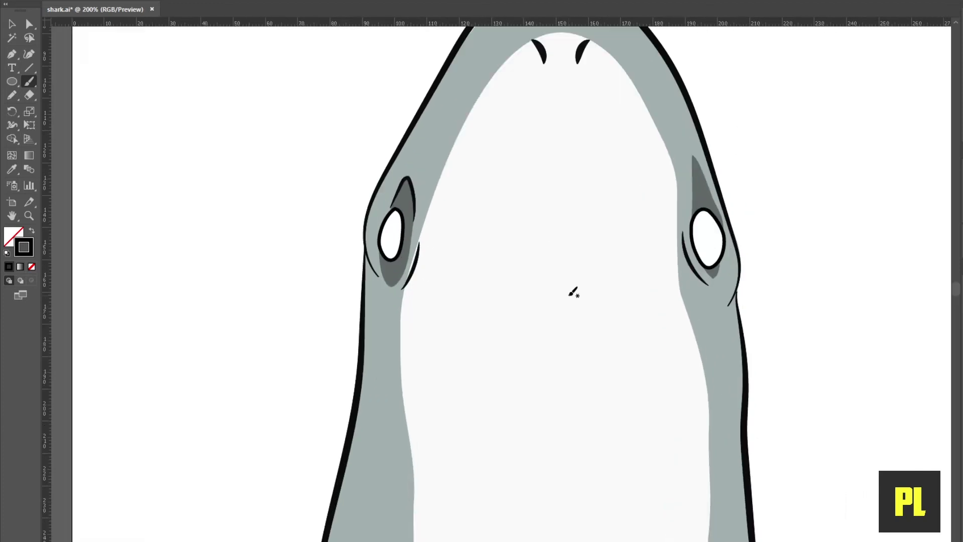
pyautogui.click(29, 24)
pyautogui.scroll(3, 416, 225)
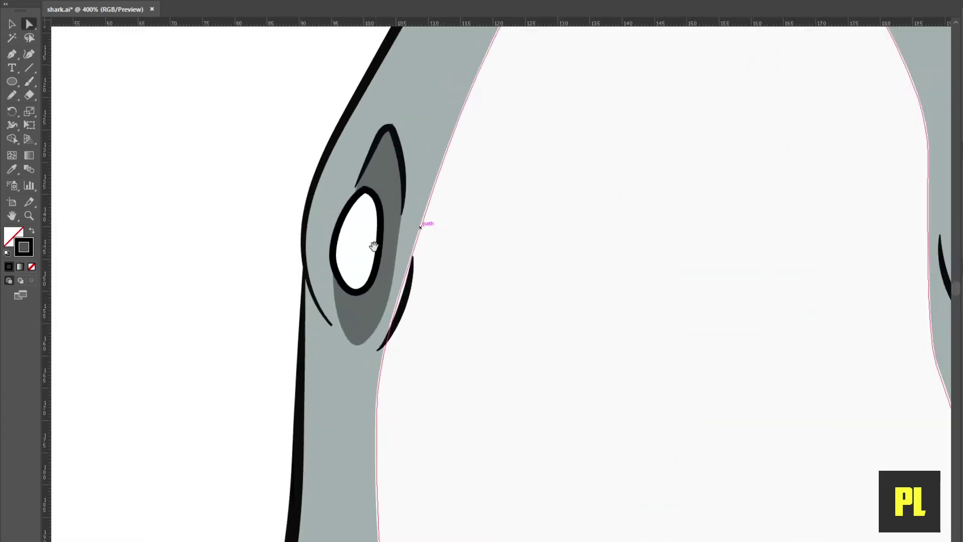
pyautogui.click(12, 95)
# Set black fill with no stroke and draw a vertical slit pupil in the left eye.
pyautogui.click(31, 231)
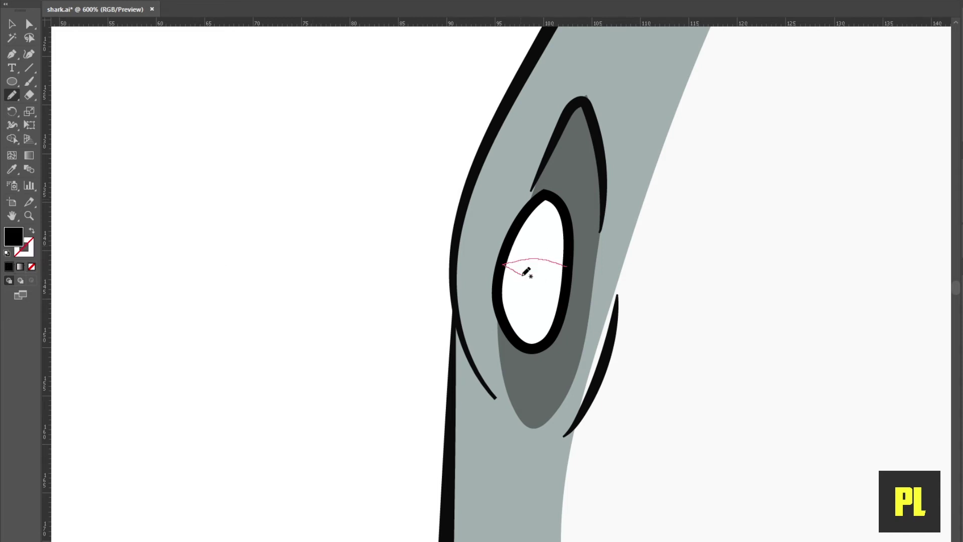
pyautogui.moveTo(526, 271); pyautogui.dragTo(504, 265)
pyautogui.scroll(-2, 522, 273)
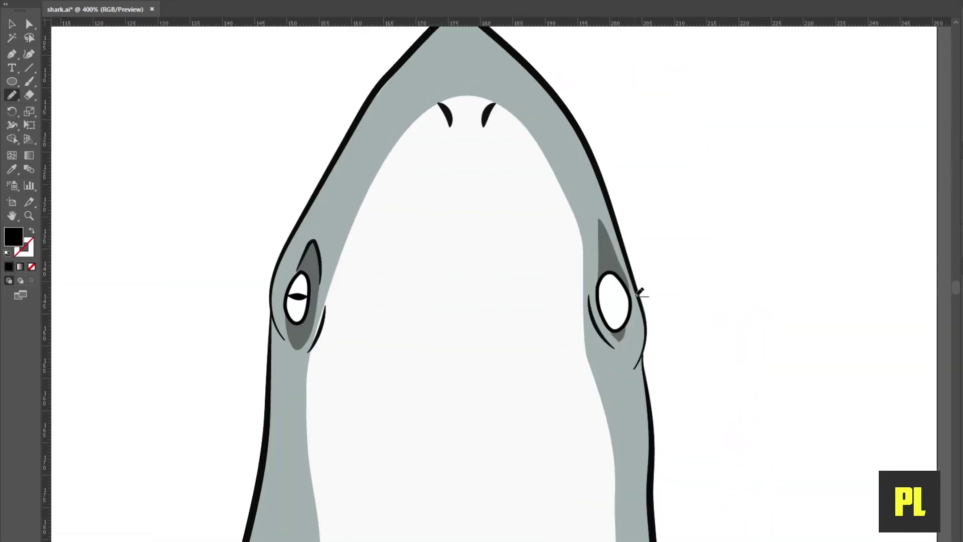
pyautogui.scroll(2, 639, 293)
pyautogui.hscroll(-5, 752, 280)
pyautogui.scroll(1, 424, 281)
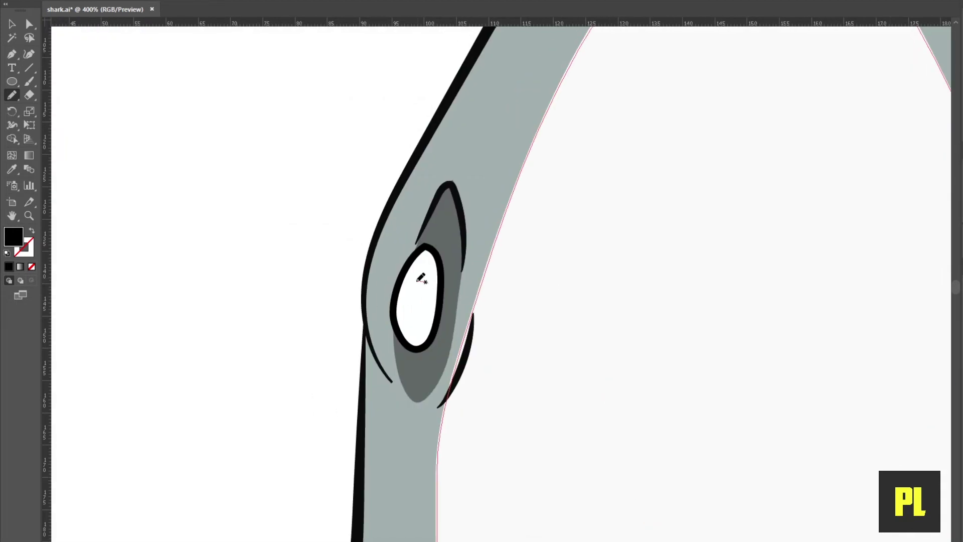
pyautogui.moveTo(432, 279); pyautogui.dragTo(421, 288)
pyautogui.scroll(-3, 505, 275)
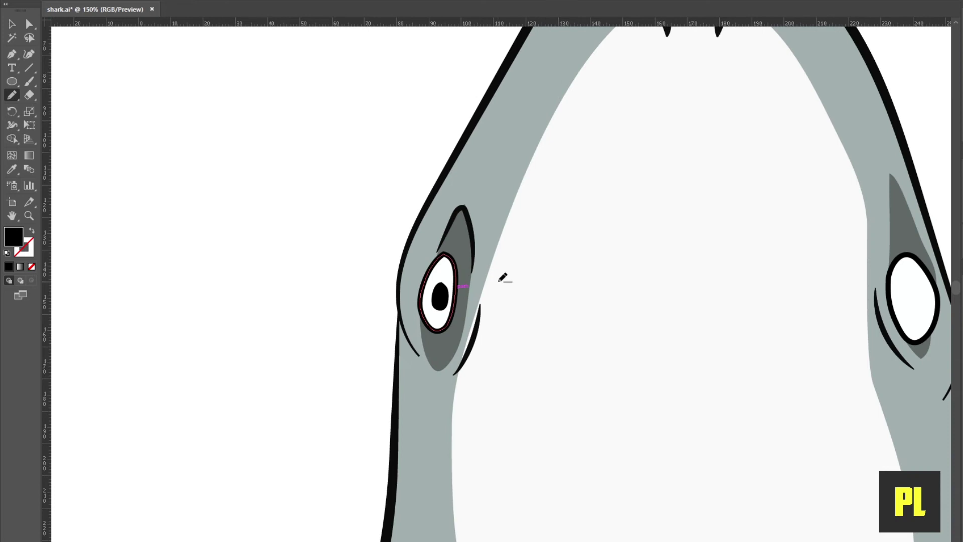
pyautogui.scroll(-1, 562, 304)
pyautogui.scroll(1, 564, 299)
pyautogui.scroll(3, 575, 288)
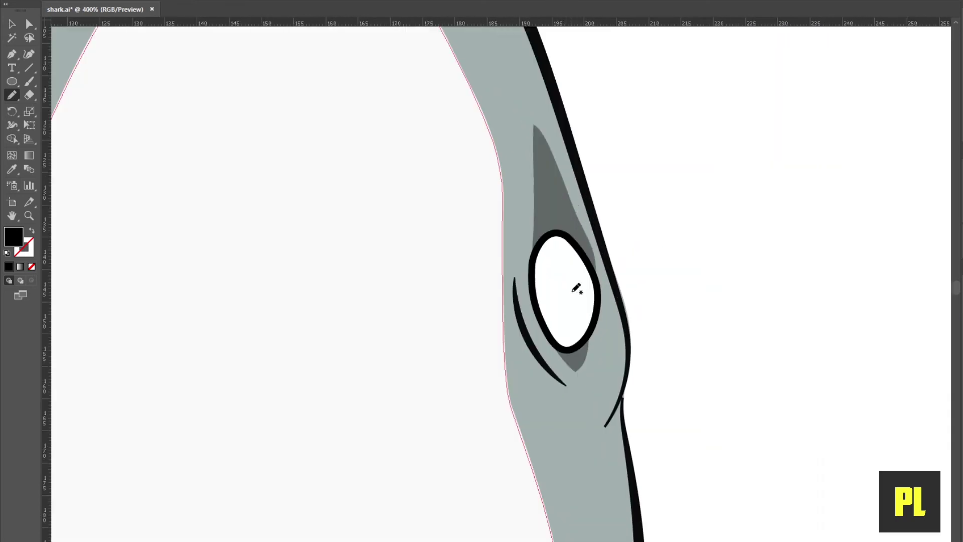
pyautogui.hscroll(-5, 457, 294)
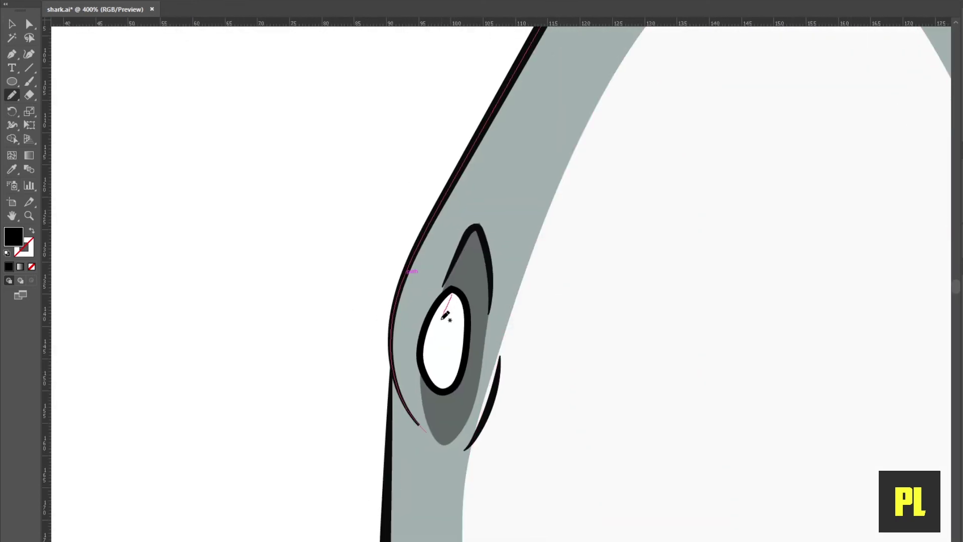
pyautogui.moveTo(453, 357); pyautogui.dragTo(454, 293)
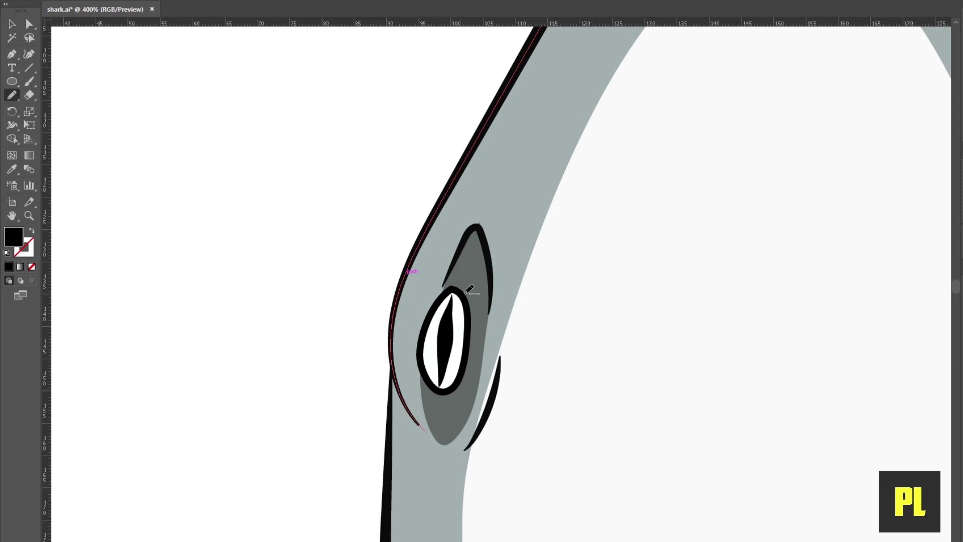
pyautogui.scroll(-4, 441, 290)
pyautogui.scroll(4, 643, 321)
# Draw a matching black vertical slit pupil in the right eye.
pyautogui.moveTo(585, 207); pyautogui.dragTo(580, 254)
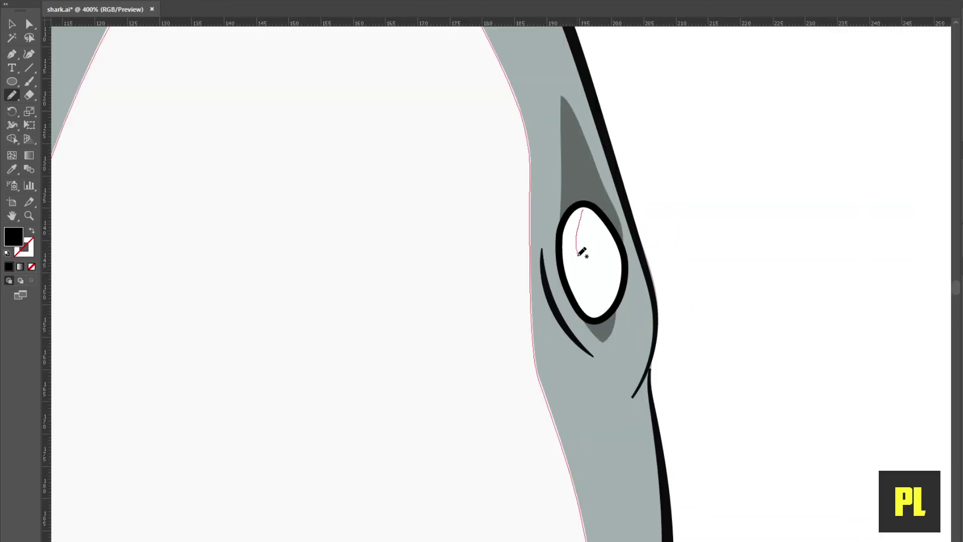
pyautogui.moveTo(594, 311); pyautogui.dragTo(581, 206)
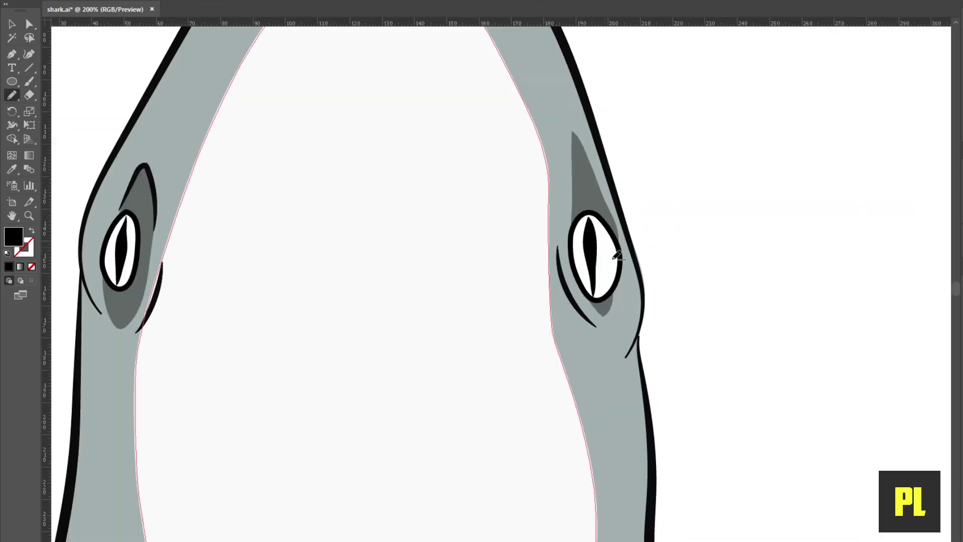
pyautogui.scroll(-4, 532, 296)
pyautogui.scroll(1, 531, 296)
pyautogui.scroll(3, 511, 316)
# Tint the upper half of the left eye khaki using Draw Inside with no stroke.
pyautogui.press('a')
pyautogui.click(507, 269)
pyautogui.press('d')
pyautogui.click(31, 280)
pyautogui.click(31, 266)
pyautogui.click(15, 237)
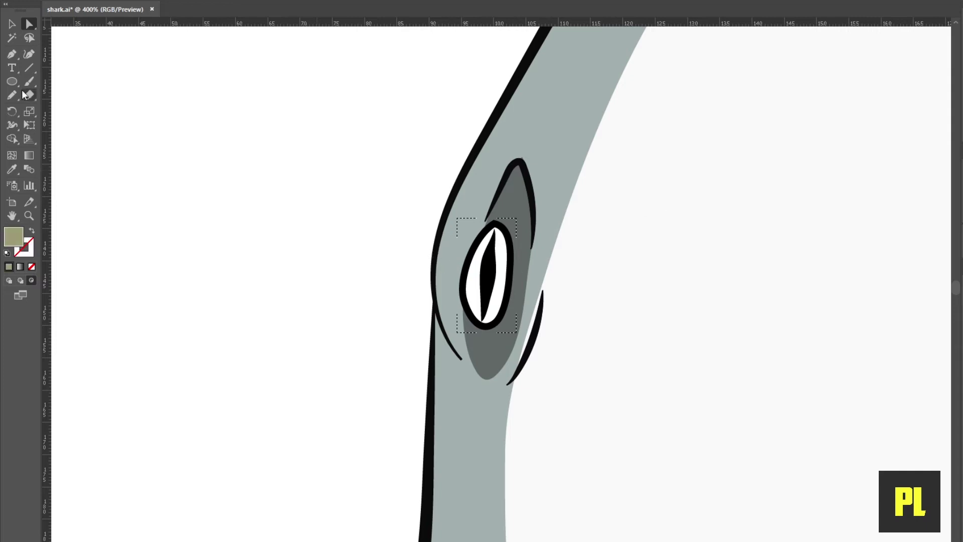
pyautogui.press('n')
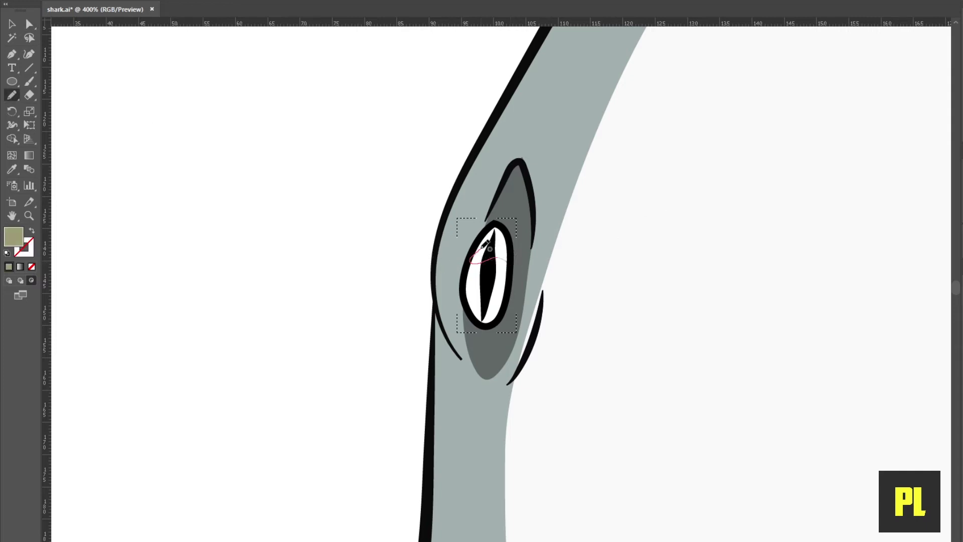
pyautogui.scroll(3, 489, 248)
pyautogui.moveTo(538, 277)
pyautogui.mouseDown()
pyautogui.moveTo(533, 192)
pyautogui.moveTo(548, 275)
pyautogui.mouseUp()
# Tint the upper half of the right eye with the same khaki fill.
pyautogui.click(31, 25)
pyautogui.click(474, 265)
pyautogui.scroll(-2, 474, 242)
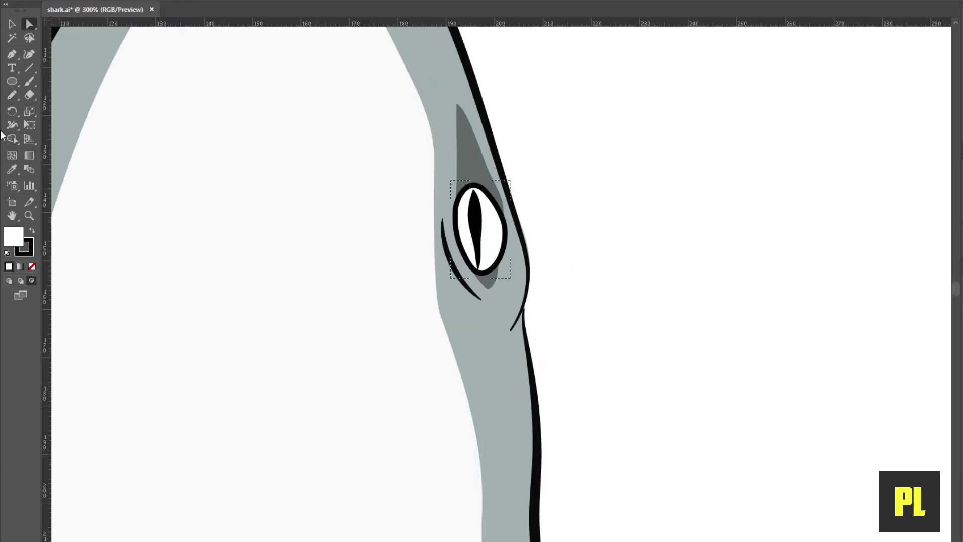
pyautogui.hscroll(-5, 465, 187)
pyautogui.click(328, 169)
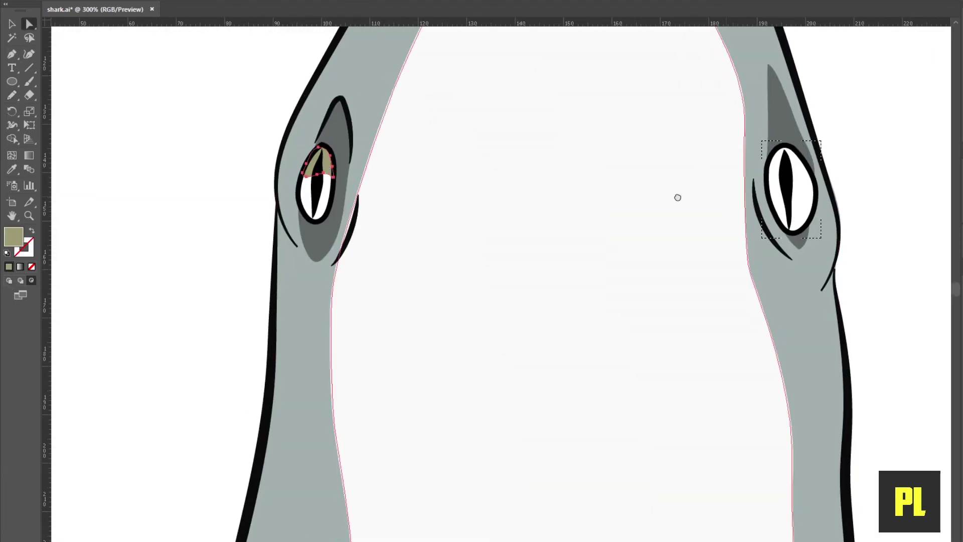
pyautogui.hscroll(4, 673, 122)
pyautogui.scroll(3, 672, 123)
pyautogui.press('n')
pyautogui.moveTo(622, 227)
pyautogui.mouseDown()
pyautogui.moveTo(578, 127)
pyautogui.moveTo(622, 227)
pyautogui.mouseUp()
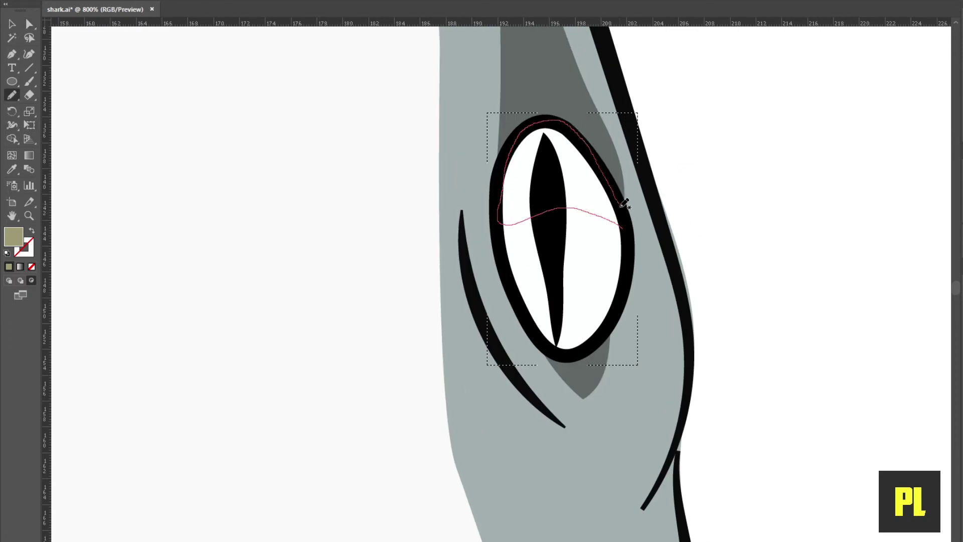
# Select the white belly shape with Direct Selection.
pyautogui.scroll(-2, 622, 227)
pyautogui.scroll(-3, 622, 227)
pyautogui.scroll(2, 579, 242)
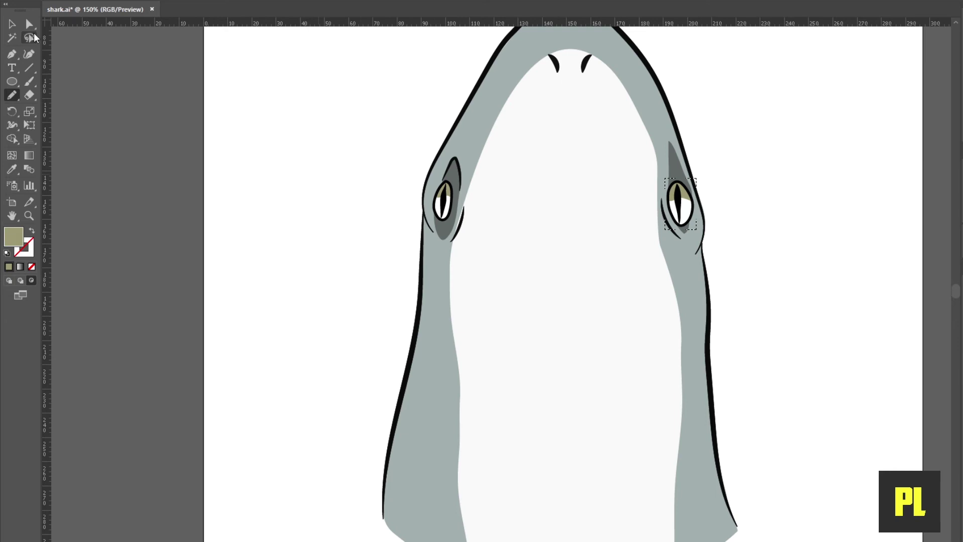
pyautogui.press('a')
pyautogui.click(617, 209)
pyautogui.scroll(1, 604, 243)
# Marquee-select the hidden rounded mouth path and give it a black stroke.
pyautogui.scroll(-1, 605, 243)
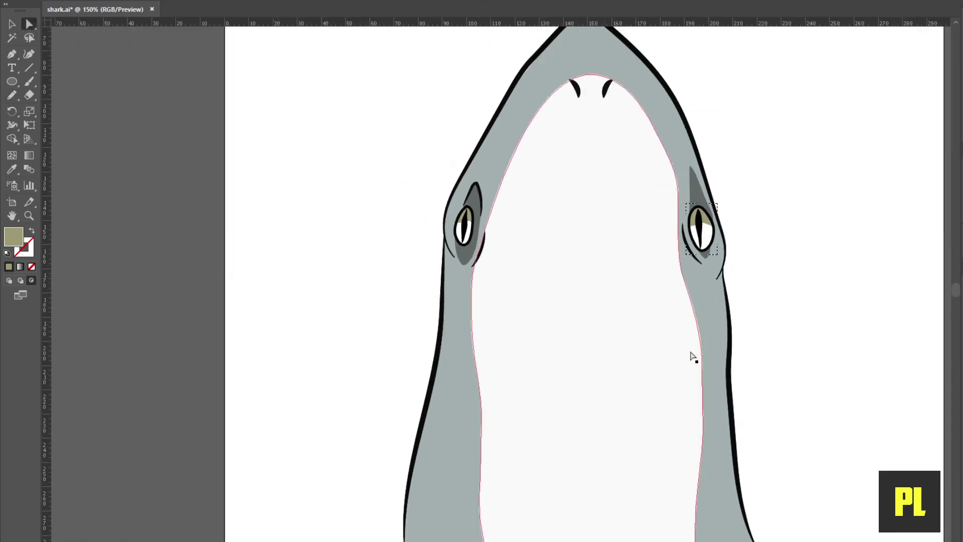
pyautogui.moveTo(535, 473); pyautogui.dragTo(645, 254)
pyautogui.click(640, 256)
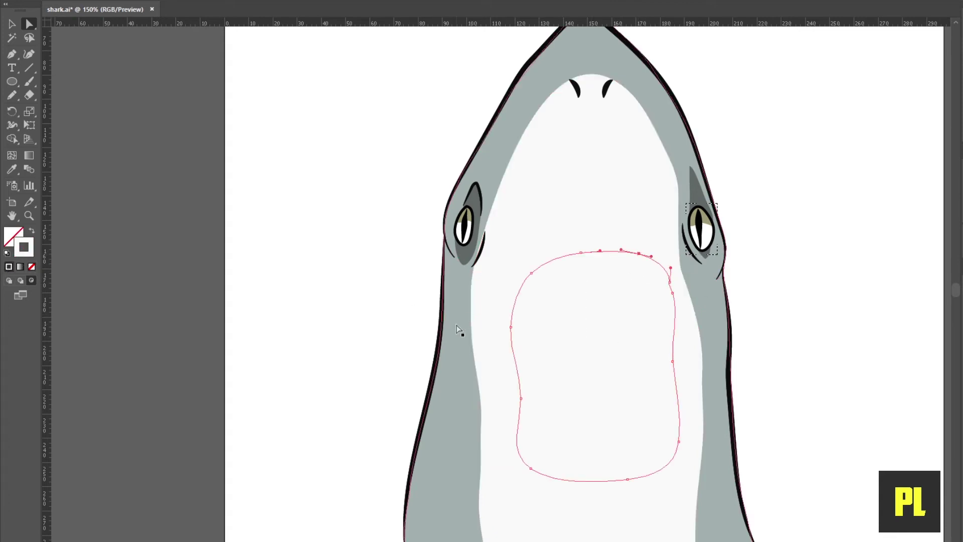
pyautogui.press('x')
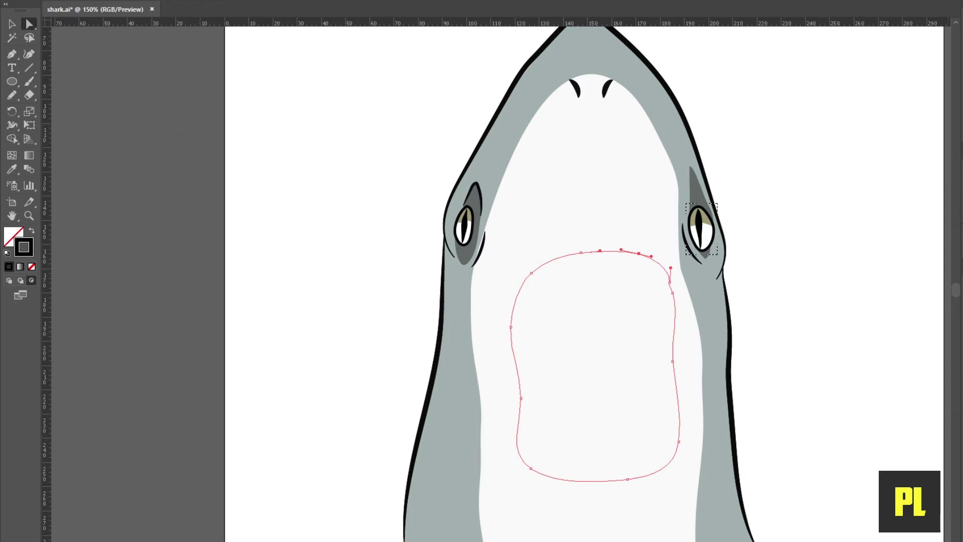
pyautogui.click(737, 440)
pyautogui.hotkey('ctrl', 'shift', 'a')
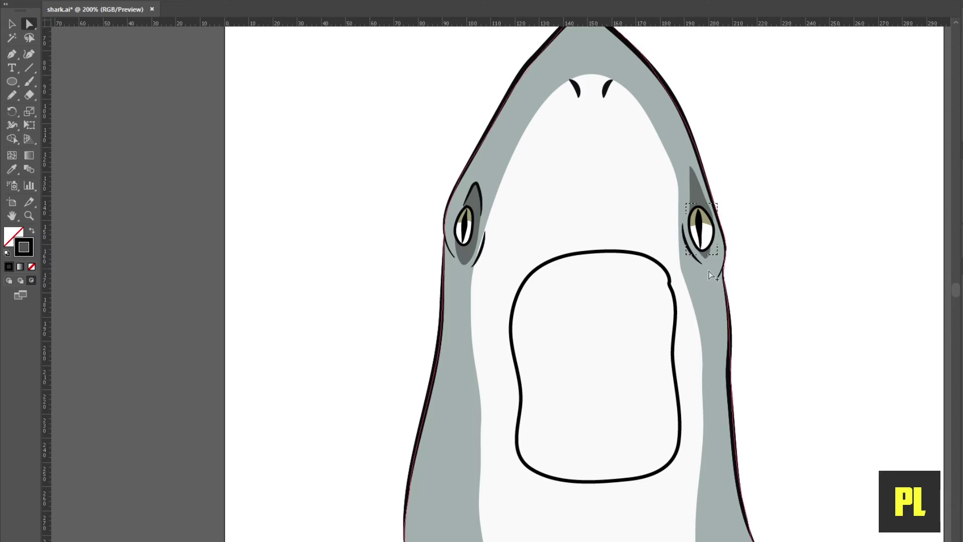
# Adjust the mouth's upper-right corner anchor with the Pen and Direct Selection tools, then reselect the mouth path.
pyautogui.scroll(3, 708, 270)
pyautogui.scroll(4, 594, 272)
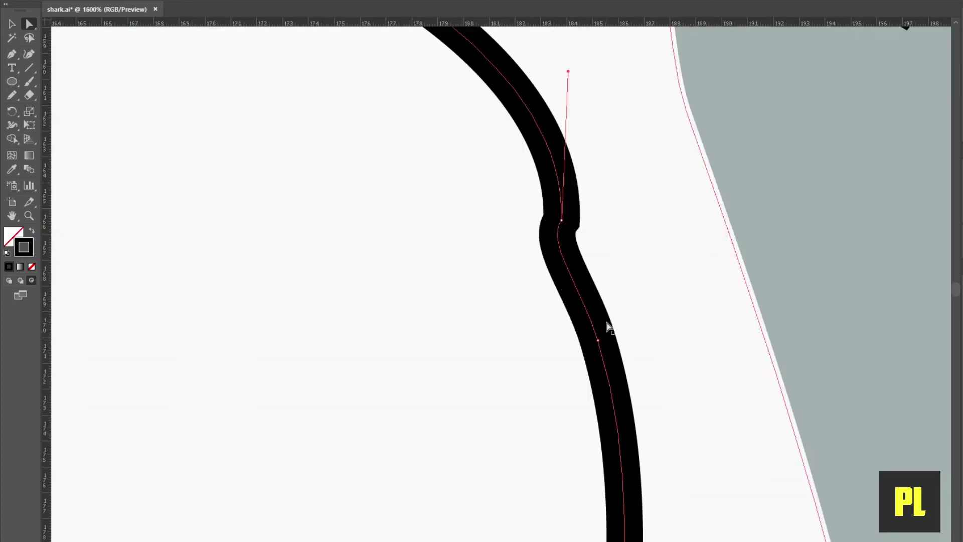
pyautogui.press('p')
pyautogui.scroll(-3, 562, 223)
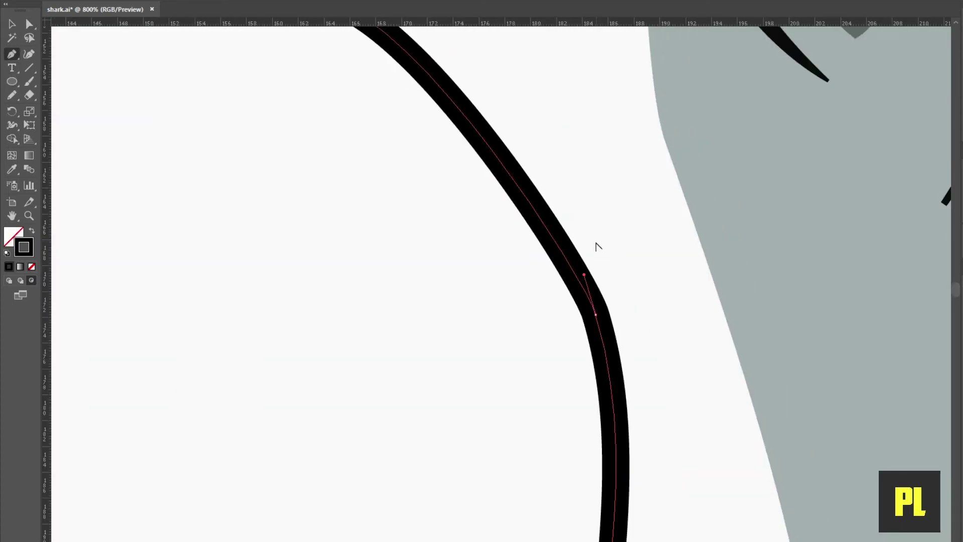
pyautogui.scroll(-3, 596, 247)
pyautogui.scroll(3, 605, 271)
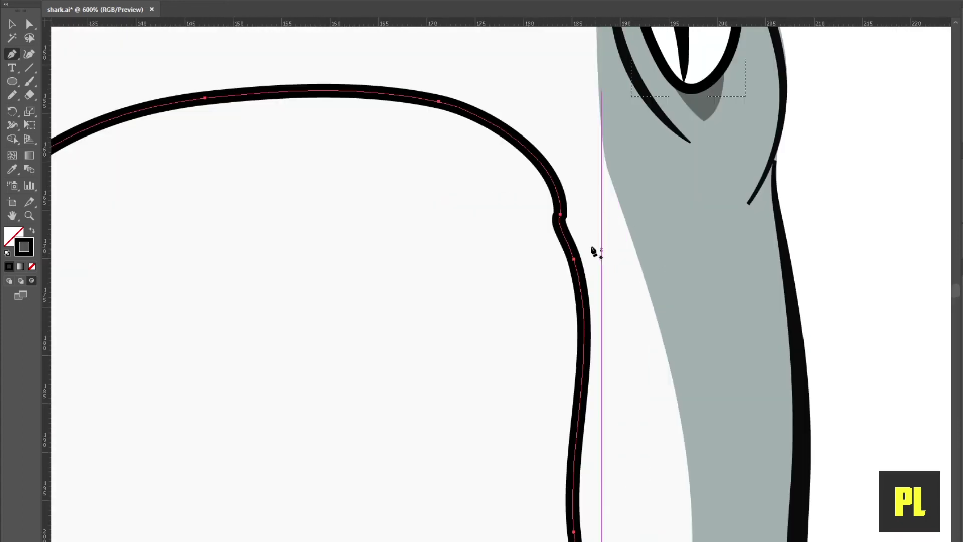
pyautogui.press('a')
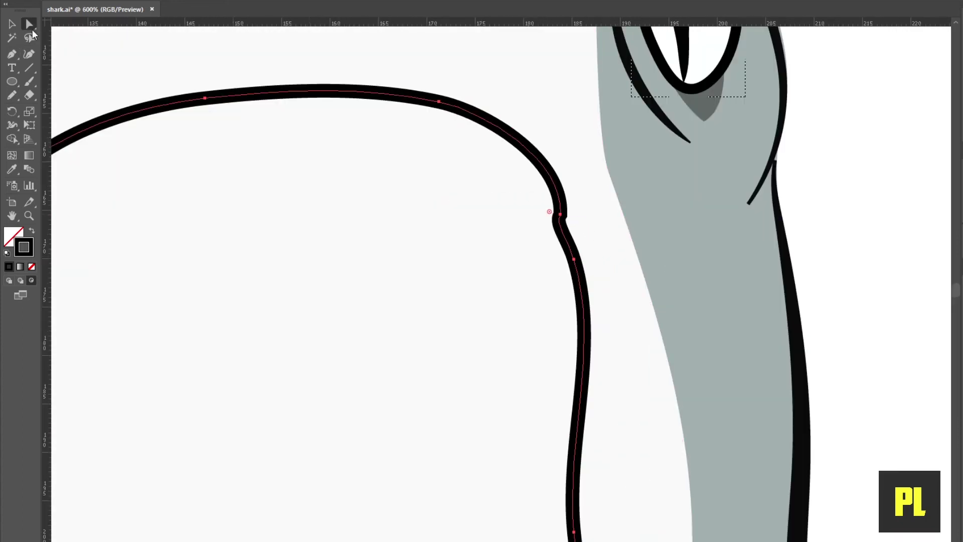
pyautogui.press('p')
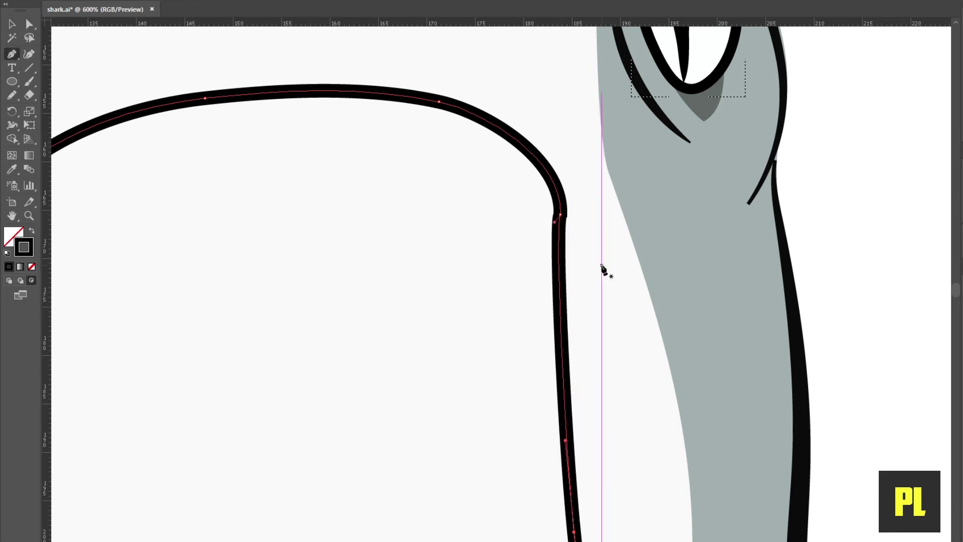
pyautogui.scroll(-3, 604, 270)
pyautogui.press('a')
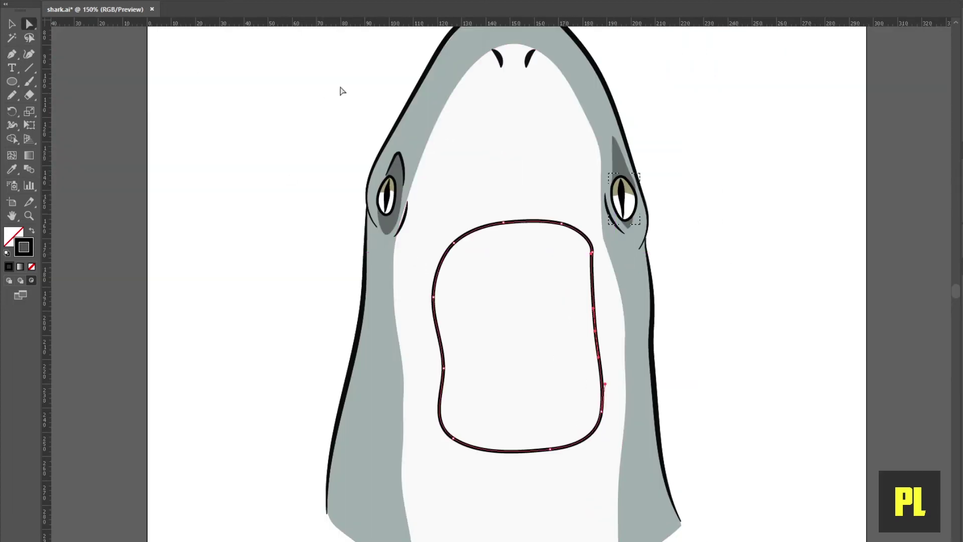
pyautogui.click(409, 108)
pyautogui.scroll(-3, 508, 199)
pyautogui.scroll(3, 549, 207)
pyautogui.scroll(1, 515, 228)
pyautogui.click(478, 183)
pyautogui.click(10, 95)
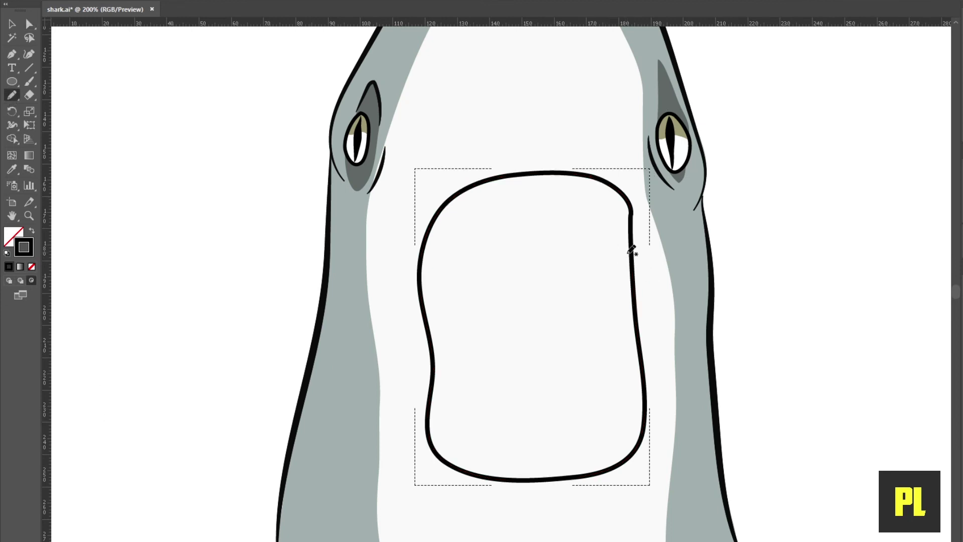
pyautogui.moveTo(625, 277); pyautogui.dragTo(617, 225)
pyautogui.moveTo(585, 192); pyautogui.dragTo(493, 196)
pyautogui.moveTo(450, 224)
pyautogui.mouseDown()
pyautogui.moveTo(438, 286)
pyautogui.moveTo(451, 354)
pyautogui.mouseUp()
pyautogui.moveTo(446, 397)
pyautogui.mouseDown()
pyautogui.moveTo(461, 429)
pyautogui.moveTo(539, 440)
pyautogui.moveTo(617, 428)
pyautogui.mouseUp()
pyautogui.moveTo(633, 372); pyautogui.dragTo(628, 284)
pyautogui.press('a')
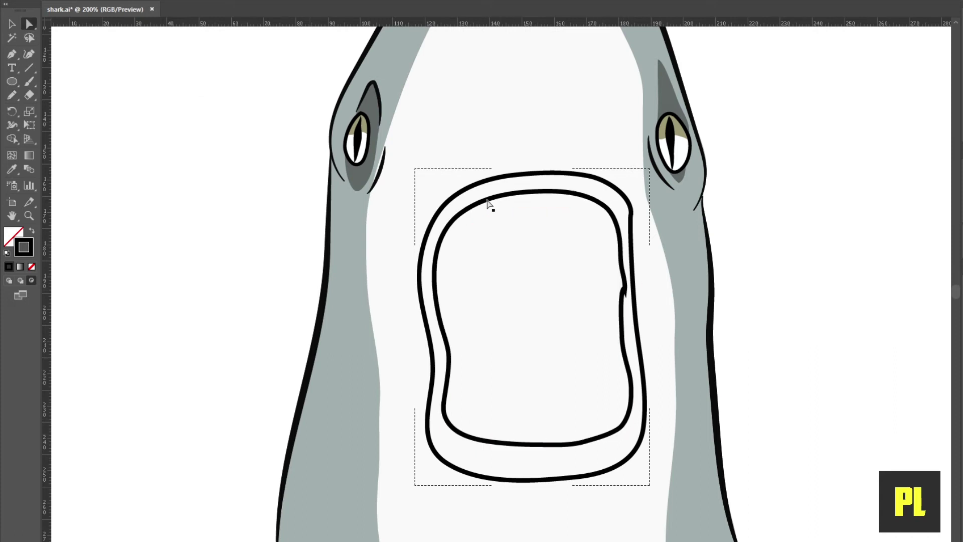
pyautogui.scroll(2, 715, 305)
pyautogui.scroll(3, 544, 287)
pyautogui.press('p')
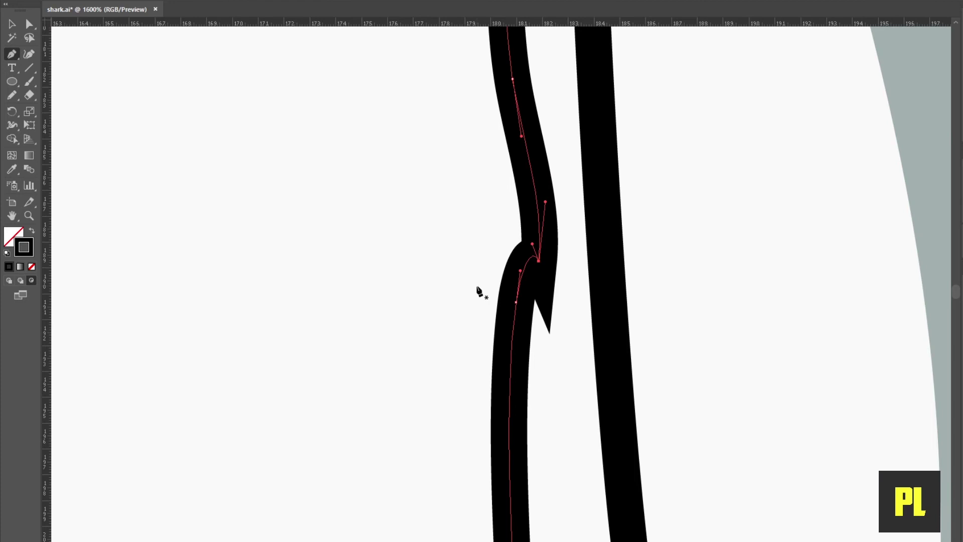
pyautogui.click(540, 264)
pyautogui.scroll(-4, 539, 264)
pyautogui.click(29, 24)
pyautogui.click(655, 168)
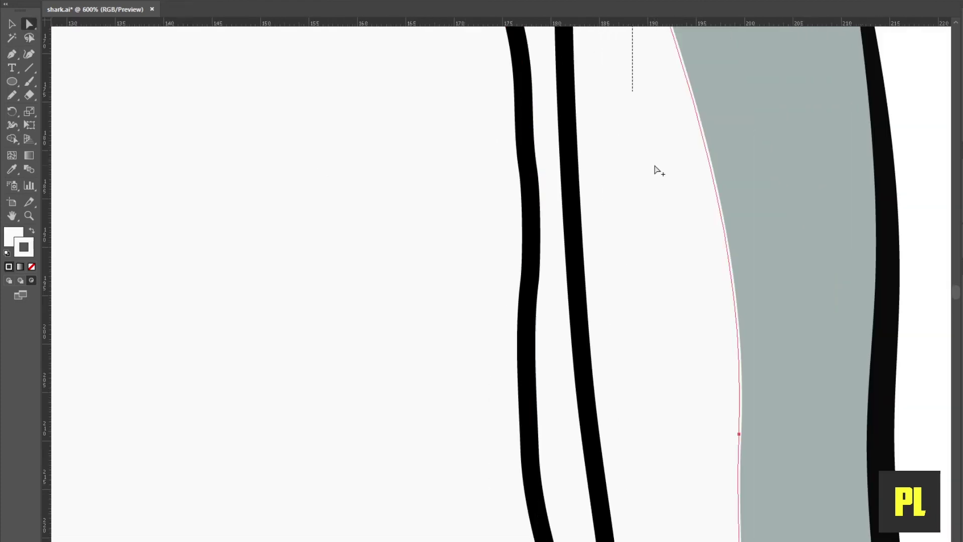
pyautogui.scroll(-4, 767, 181)
pyautogui.scroll(-1, 765, 207)
pyautogui.scroll(1, 766, 208)
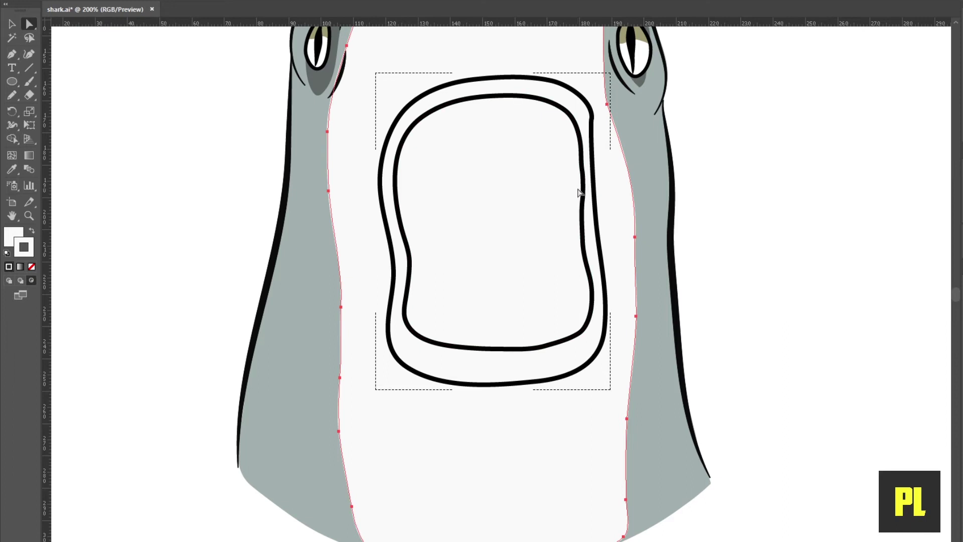
pyautogui.scroll(-1, 453, 103)
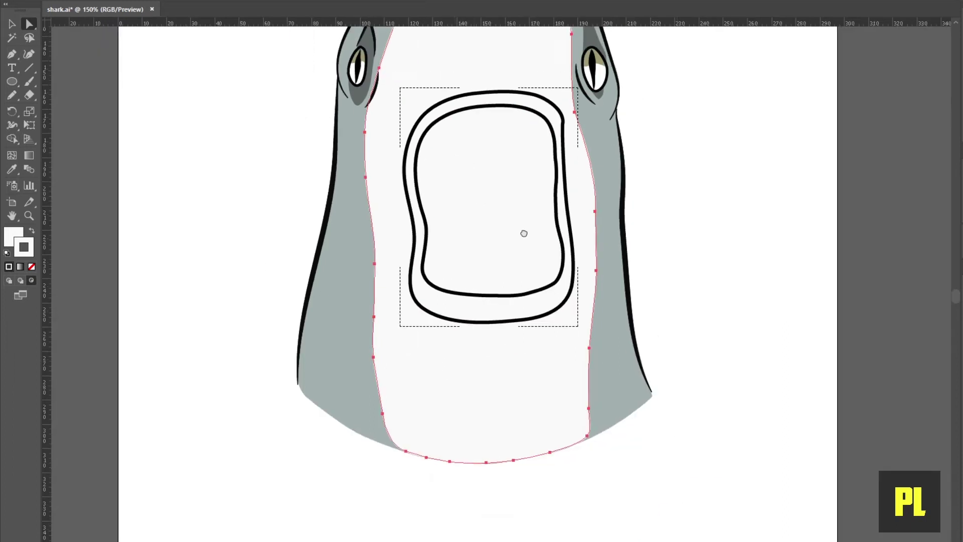
pyautogui.scroll(-1, 713, 217)
pyautogui.click(602, 330)
pyautogui.press('Delete')
pyautogui.scroll(1, 557, 282)
pyautogui.click(627, 258)
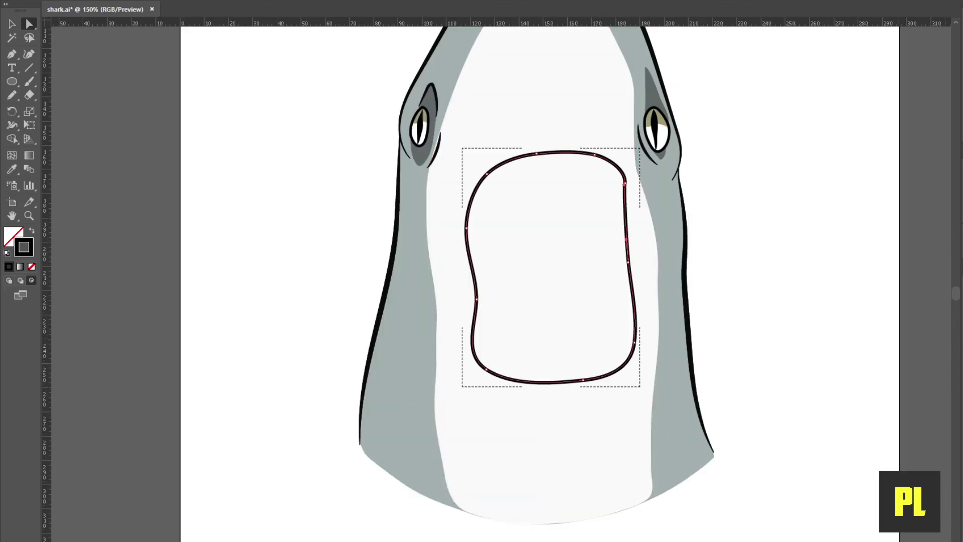
# Drag the upper-right anchor's handle and nudge the anchor left to round the mouth corner.
pyautogui.click(625, 184)
pyautogui.scroll(4, 625, 184)
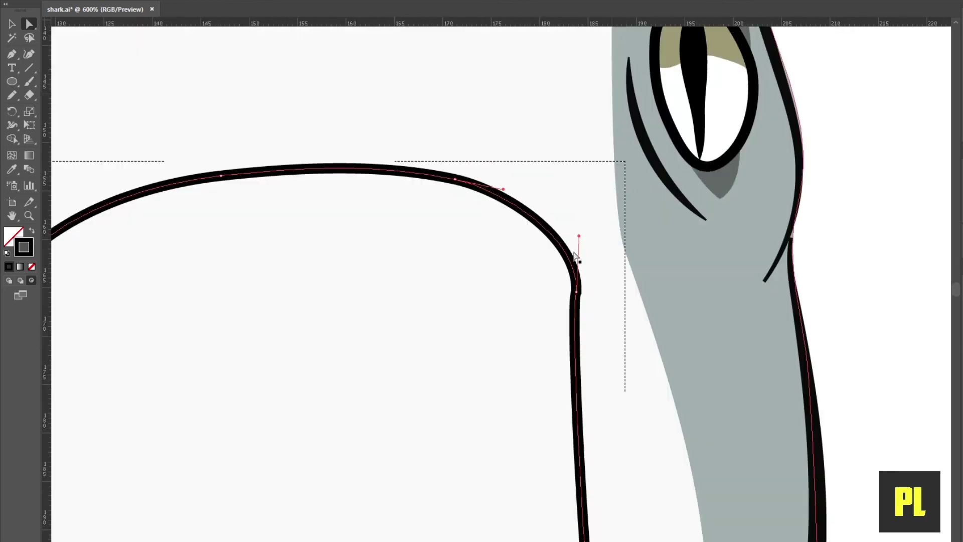
pyautogui.moveTo(579, 235); pyautogui.dragTo(565, 225)
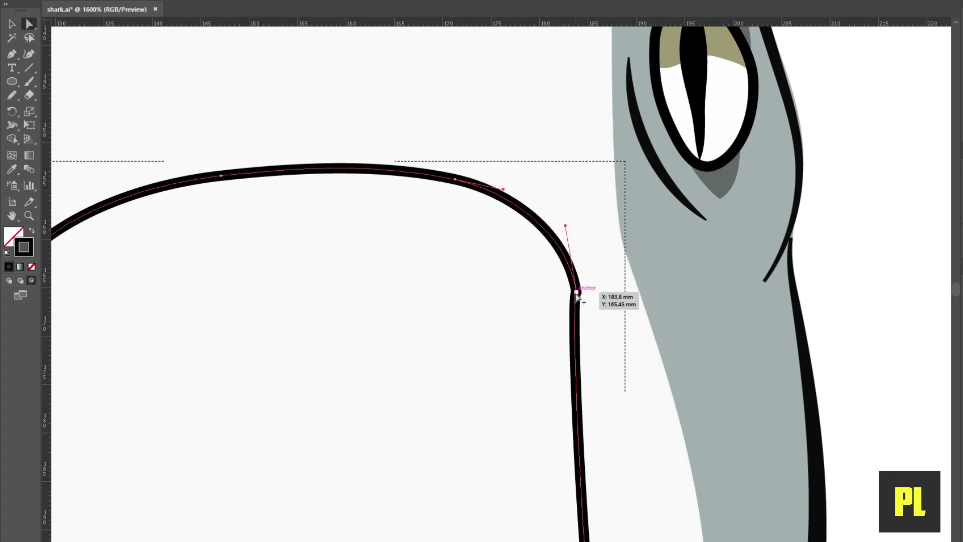
pyautogui.scroll(3, 577, 296)
pyautogui.moveTo(572, 323); pyautogui.dragTo(570, 324)
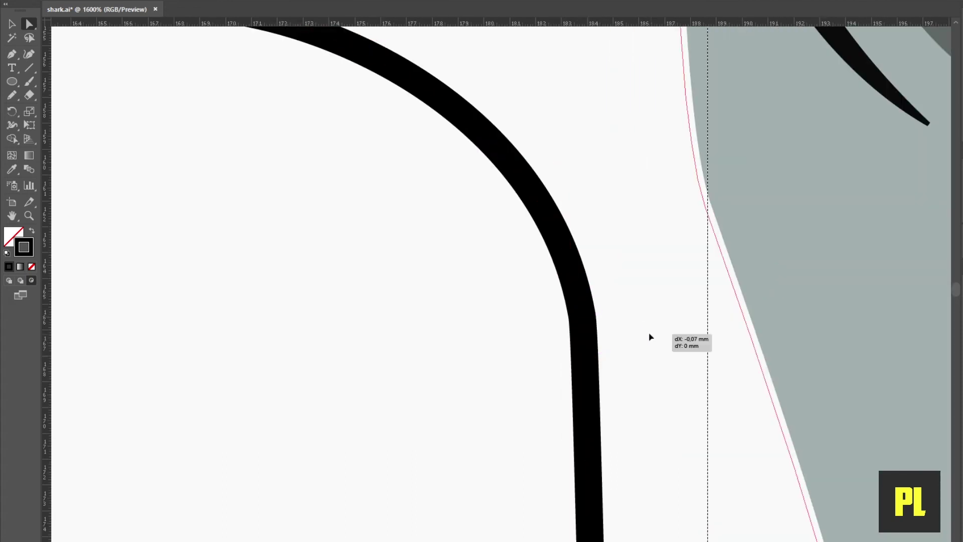
pyautogui.scroll(-4, 650, 337)
pyautogui.scroll(-1, 640, 327)
pyautogui.scroll(-1, 576, 240)
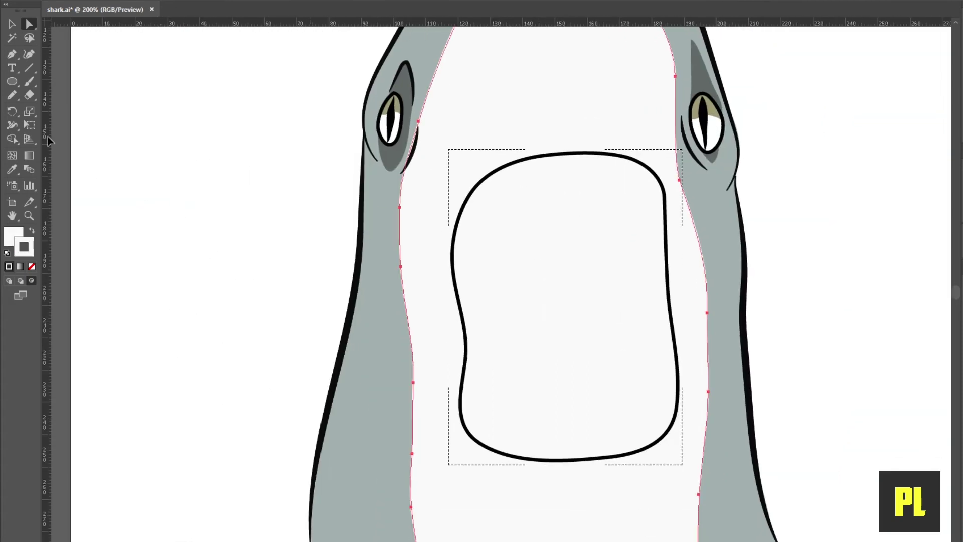
# Try removing the belly fill, undo it, and deselect everything.
pyautogui.click(14, 95)
pyautogui.click(31, 266)
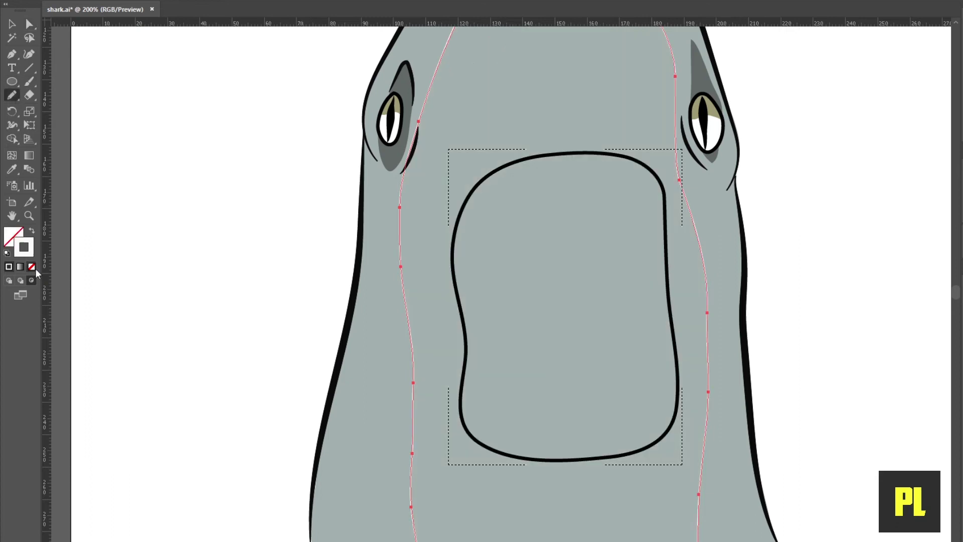
pyautogui.hotkey('ctrl', 'z')
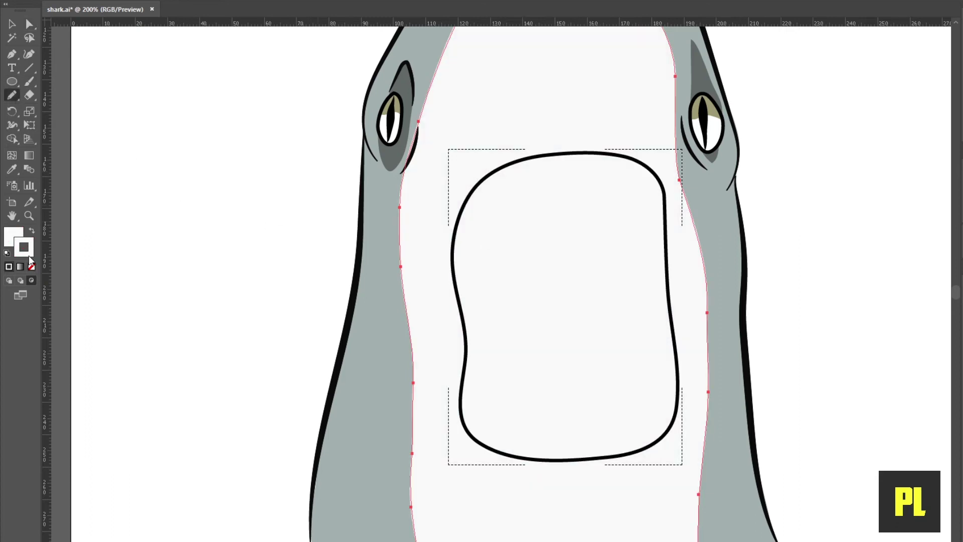
pyautogui.click(29, 23)
pyautogui.click(483, 189)
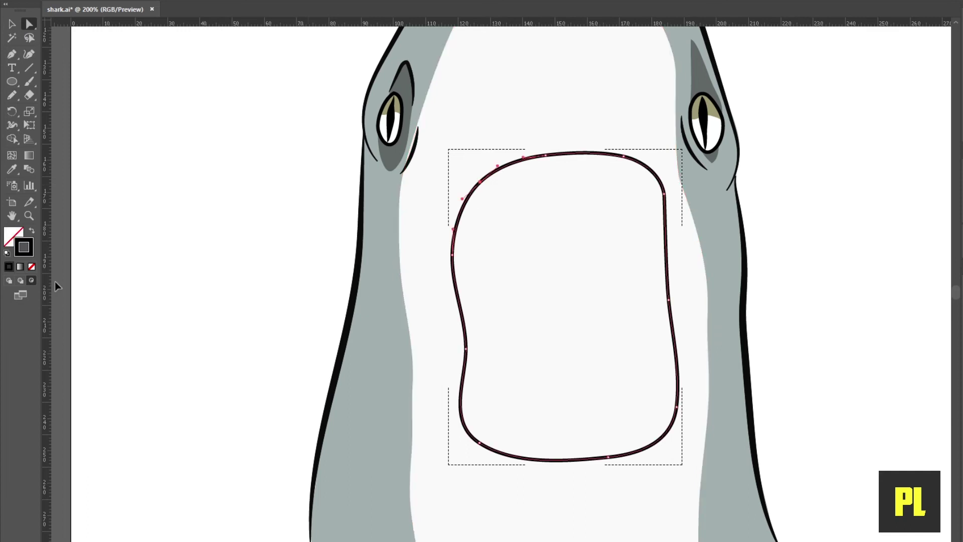
pyautogui.hotkey('ctrl', 'shift', 'a')
pyautogui.click(11, 96)
# Pencil the upper inner mouth edge and a curve around the mouth's bottom.
pyautogui.keyDown('ctrl'); pyautogui.click(516, 194); pyautogui.keyUp('ctrl')
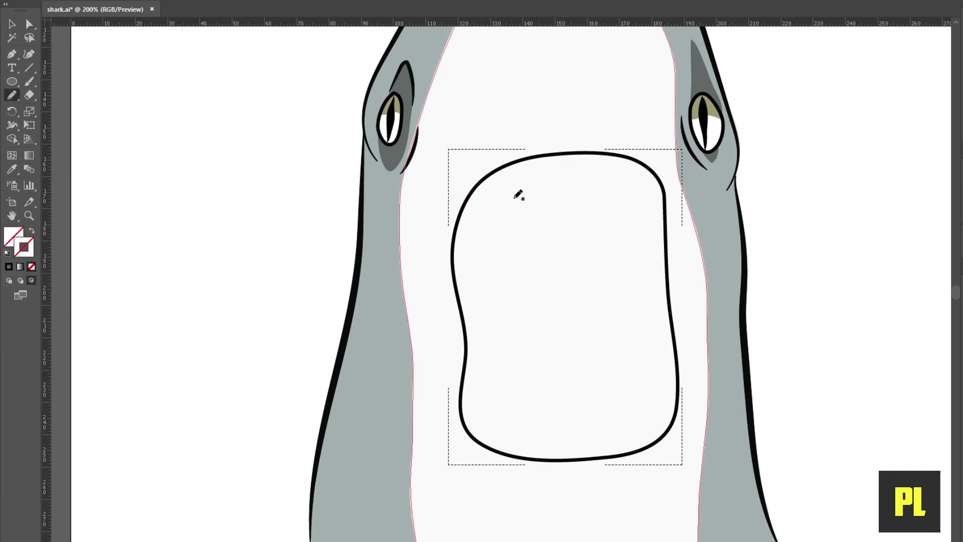
pyautogui.moveTo(662, 267)
pyautogui.mouseDown()
pyautogui.moveTo(647, 202)
pyautogui.moveTo(597, 178)
pyautogui.moveTo(503, 192)
pyautogui.mouseUp()
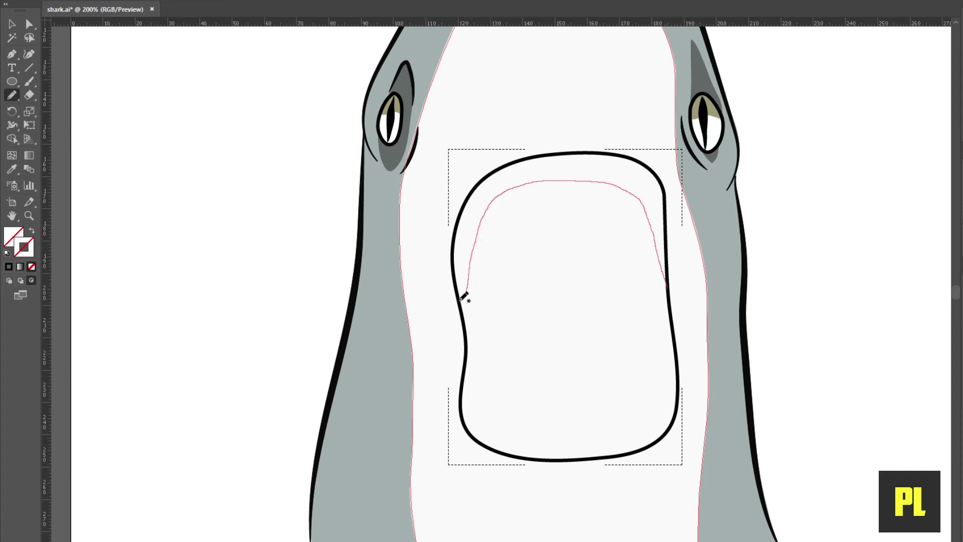
pyautogui.moveTo(512, 163)
pyautogui.mouseDown()
pyautogui.moveTo(566, 154)
pyautogui.moveTo(666, 225)
pyautogui.moveTo(665, 291)
pyautogui.moveTo(641, 223)
pyautogui.moveTo(576, 189)
pyautogui.moveTo(509, 202)
pyautogui.moveTo(473, 263)
pyautogui.moveTo(465, 314)
pyautogui.moveTo(507, 150)
pyautogui.moveTo(679, 245)
pyautogui.moveTo(690, 340)
pyautogui.mouseUp()
pyautogui.moveTo(456, 339)
pyautogui.mouseDown()
pyautogui.moveTo(454, 404)
pyautogui.moveTo(617, 481)
pyautogui.moveTo(694, 365)
pyautogui.moveTo(668, 325)
pyautogui.moveTo(608, 414)
pyautogui.moveTo(491, 390)
pyautogui.moveTo(464, 328)
pyautogui.mouseUp()
# Fill the upper and lower inner mouth shapes with matching purple.
pyautogui.press('a')
pyautogui.click(544, 202)
pyautogui.click(555, 195)
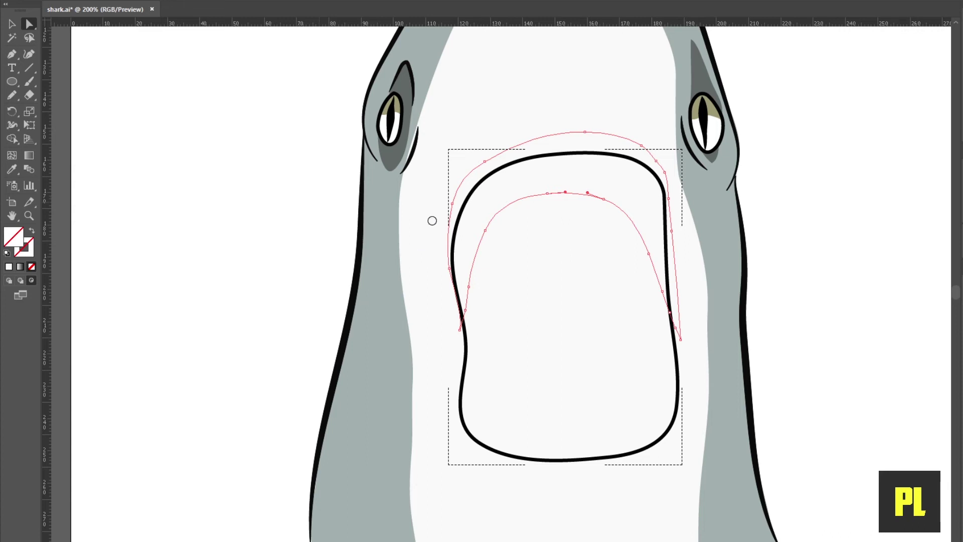
pyautogui.click(434, 376)
pyautogui.click(625, 423)
pyautogui.click(12, 169)
pyautogui.click(557, 176)
pyautogui.click(28, 25)
# Select the outer black mouth outline and the shape inside it.
pyautogui.scroll(-2, 655, 325)
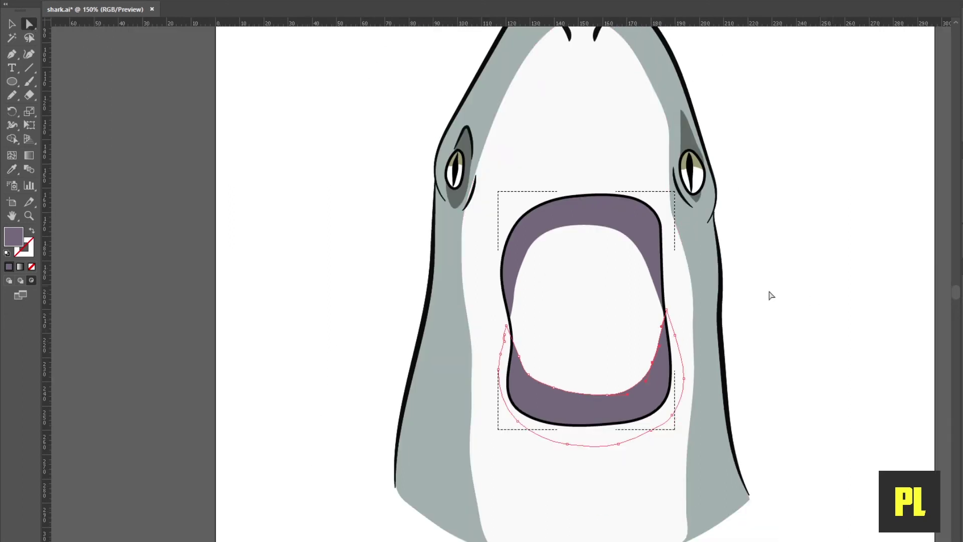
pyautogui.scroll(-1, 767, 296)
pyautogui.scroll(5, 617, 333)
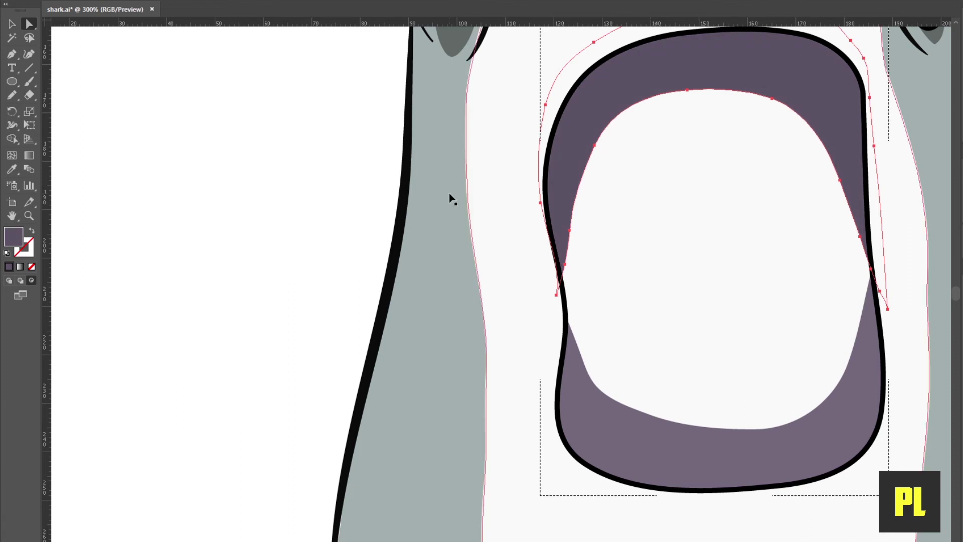
pyautogui.click(639, 342)
pyautogui.click(566, 317)
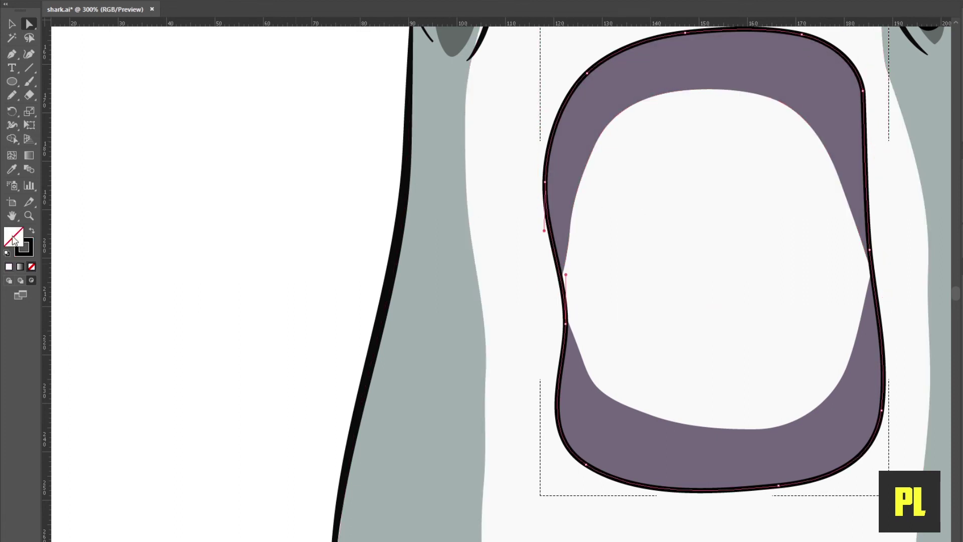
pyautogui.scroll(-2, 736, 242)
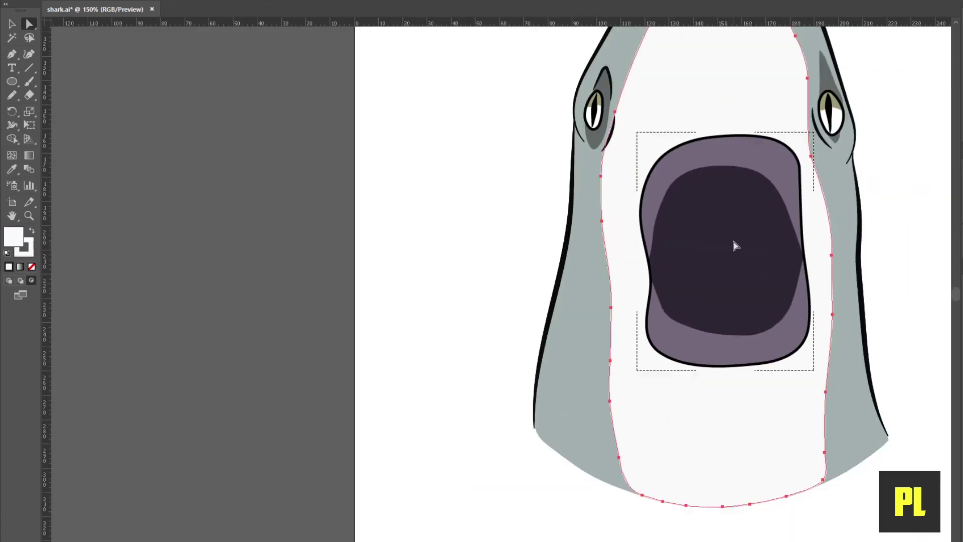
pyautogui.scroll(-1, 849, 236)
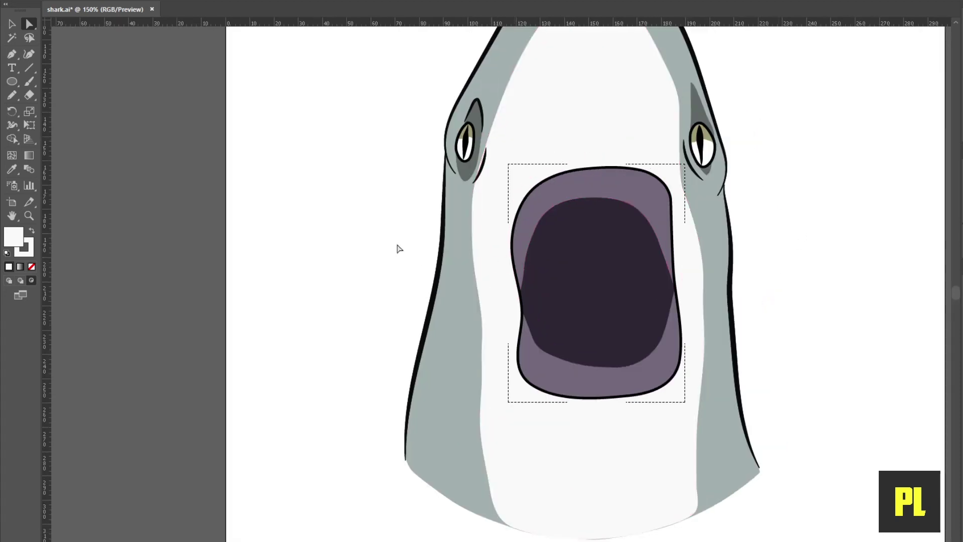
# Draw a stroke-less dark purple blob deep in the throat, sampling the mouth's colour.
pyautogui.click(29, 82)
pyautogui.click(31, 266)
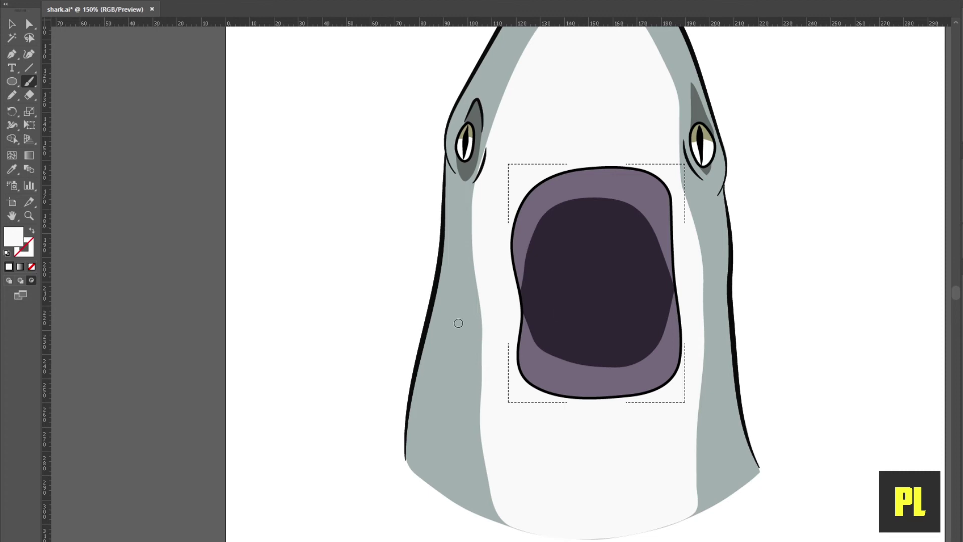
pyautogui.press('i')
pyautogui.click(632, 208)
pyautogui.press('b')
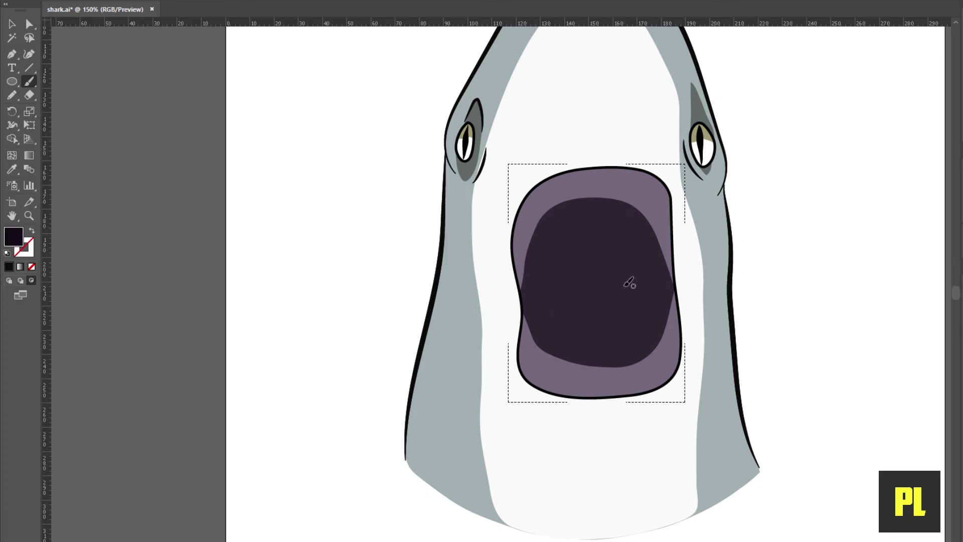
pyautogui.click(12, 95)
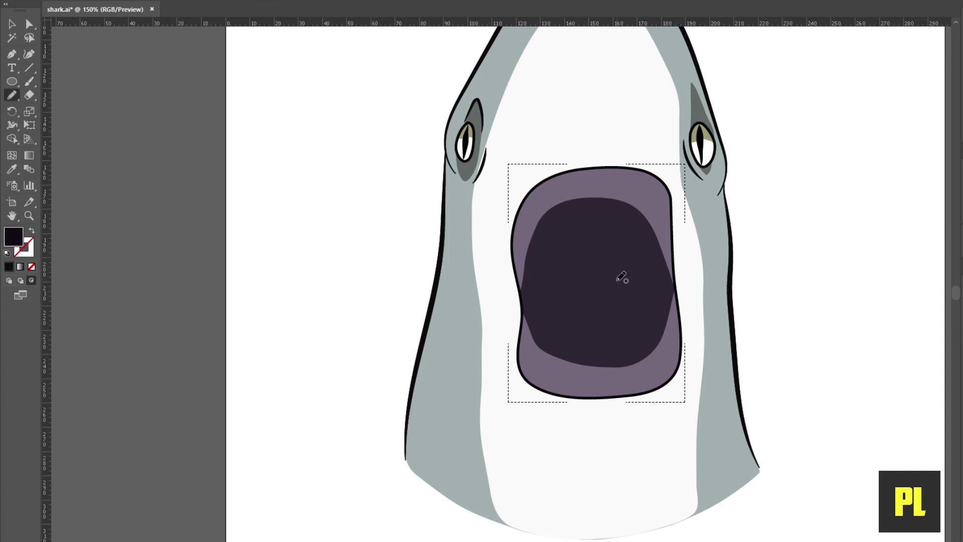
pyautogui.moveTo(621, 281)
pyautogui.mouseDown()
pyautogui.moveTo(570, 281)
pyautogui.moveTo(641, 295)
pyautogui.moveTo(650, 280)
pyautogui.mouseUp()
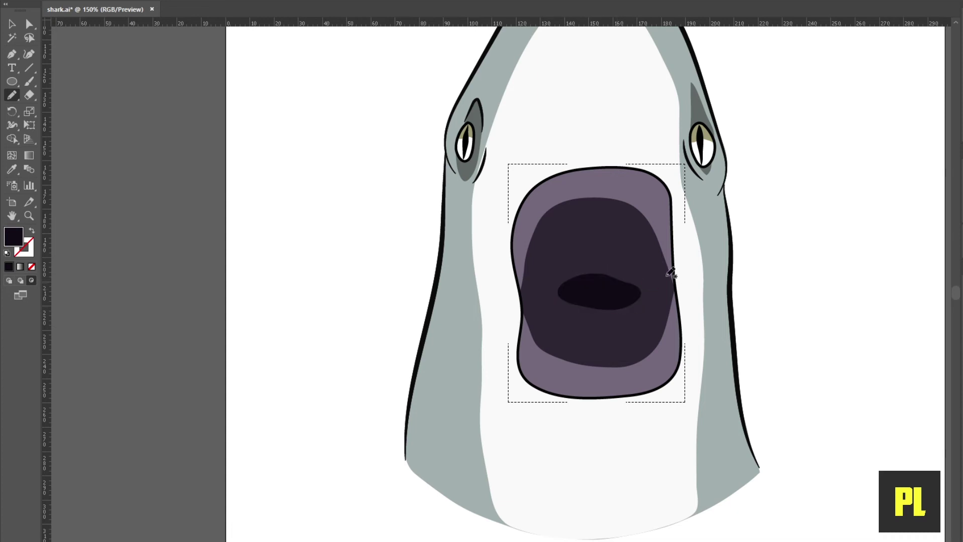
# Paint unfilled black lines around the throat blob with the Paintbrush.
pyautogui.scroll(-1, 338, 217)
pyautogui.click(31, 267)
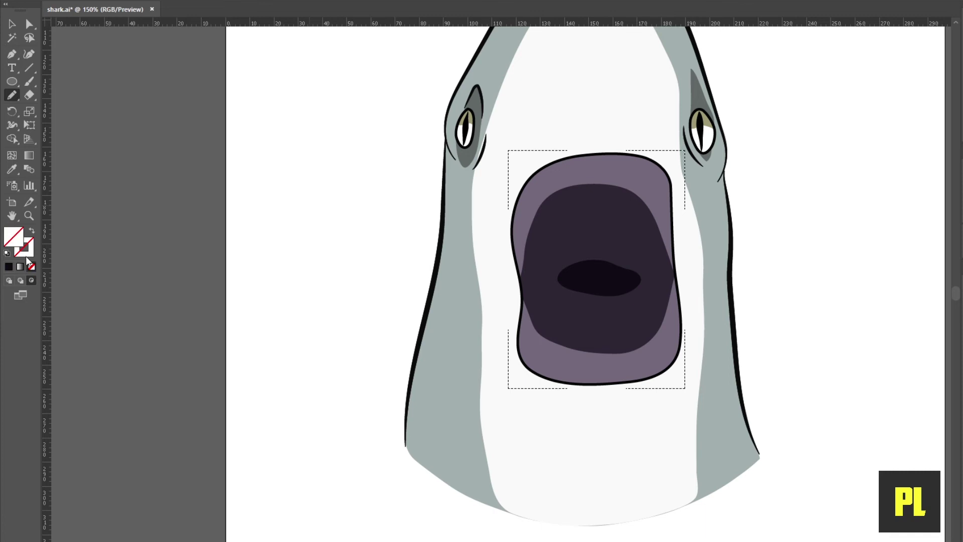
pyautogui.press('b')
pyautogui.click(7, 253)
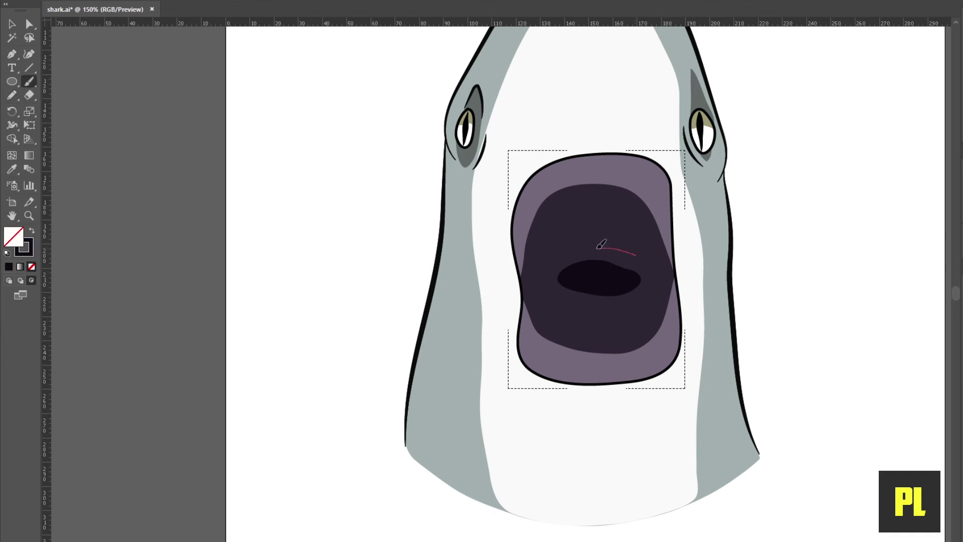
pyautogui.moveTo(549, 267); pyautogui.dragTo(551, 290)
pyautogui.moveTo(609, 309); pyautogui.dragTo(612, 309)
pyautogui.moveTo(628, 307); pyautogui.dragTo(646, 301)
# Draw curved wrinkle strokes across the upper and lower-right mouth, redoing a misplaced one.
pyautogui.moveTo(649, 260); pyautogui.dragTo(650, 262)
pyautogui.moveTo(646, 240); pyautogui.dragTo(635, 232)
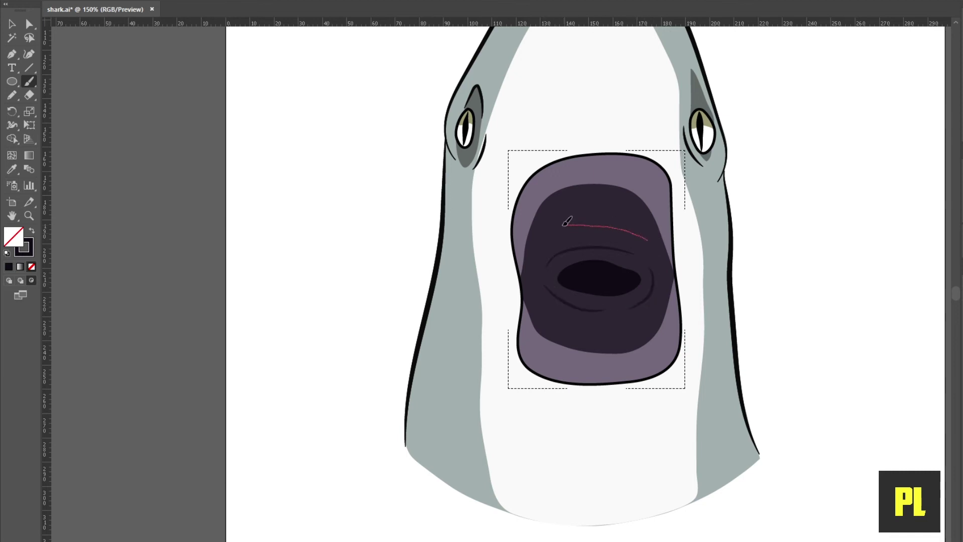
pyautogui.hotkey('ctrl', 'z')
pyautogui.moveTo(646, 239); pyautogui.dragTo(547, 239)
pyautogui.moveTo(539, 279); pyautogui.dragTo(539, 282)
pyautogui.moveTo(595, 327); pyautogui.dragTo(671, 302)
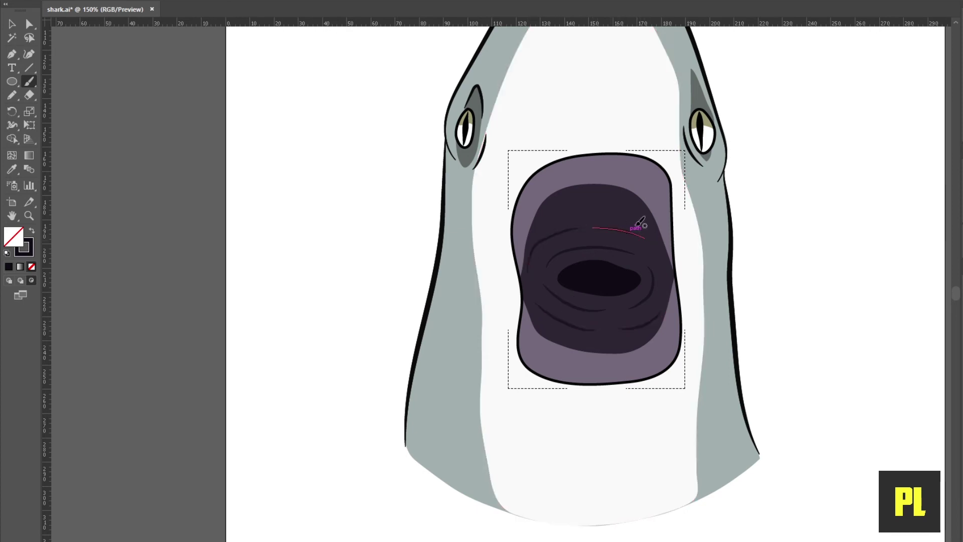
pyautogui.moveTo(641, 210); pyautogui.dragTo(544, 213)
# Select all the new wrinkle lines with the Direct Selection tool to inspect them.
pyautogui.hotkey('ctrl', '-')
pyautogui.hotkey('ctrl', '=')
pyautogui.hotkey('ctrl', '=')
pyautogui.hotkey('ctrl', '=')
pyautogui.click(28, 23)
pyautogui.click(550, 211)
pyautogui.keyDown('shift'); pyautogui.click(559, 133); pyautogui.keyUp('shift')
pyautogui.keyDown('shift'); pyautogui.click(592, 174); pyautogui.keyUp('shift')
pyautogui.keyDown('shift'); pyautogui.click(444, 190); pyautogui.keyUp('shift')
pyautogui.keyDown('shift'); pyautogui.click(491, 326); pyautogui.keyUp('shift')
pyautogui.keyDown('shift'); pyautogui.click(469, 358); pyautogui.keyUp('shift')
pyautogui.keyDown('shift'); pyautogui.click(649, 357); pyautogui.keyUp('shift')
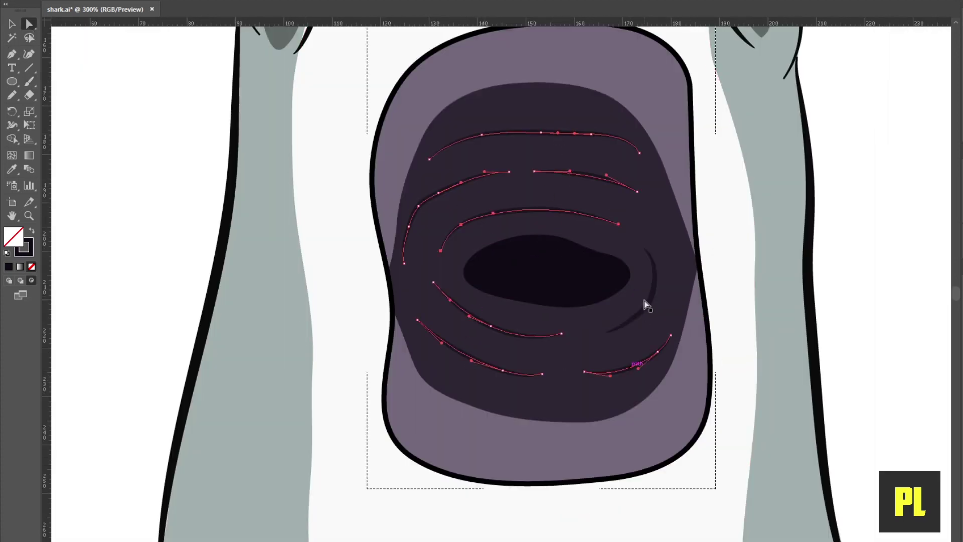
pyautogui.hotkey('ctrl', '-')
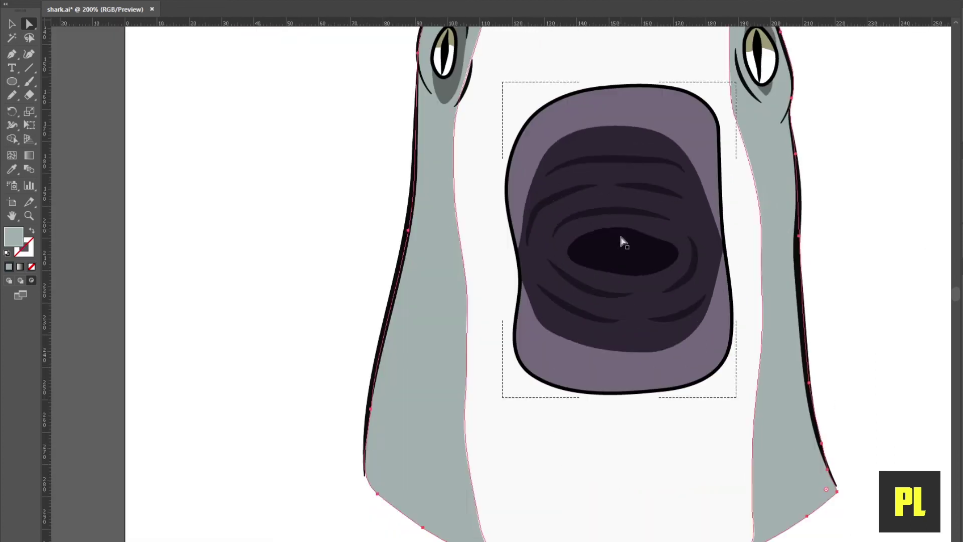
# Outline the first white teeth on the upper-right gum with the Pencil.
pyautogui.click(620, 236)
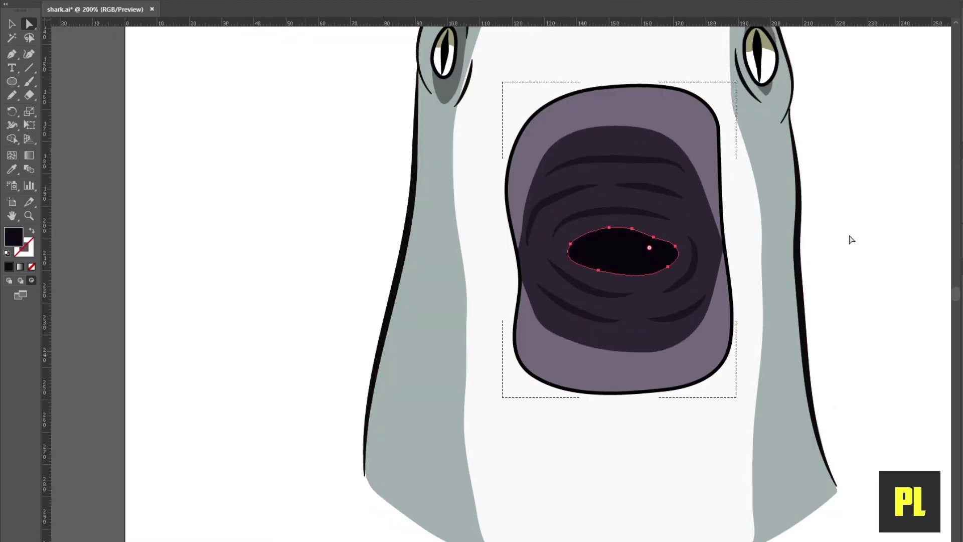
pyautogui.scroll(-1, 851, 239)
pyautogui.moveTo(736, 258); pyautogui.dragTo(635, 308)
pyautogui.click(14, 97)
pyautogui.scroll(2, 609, 245)
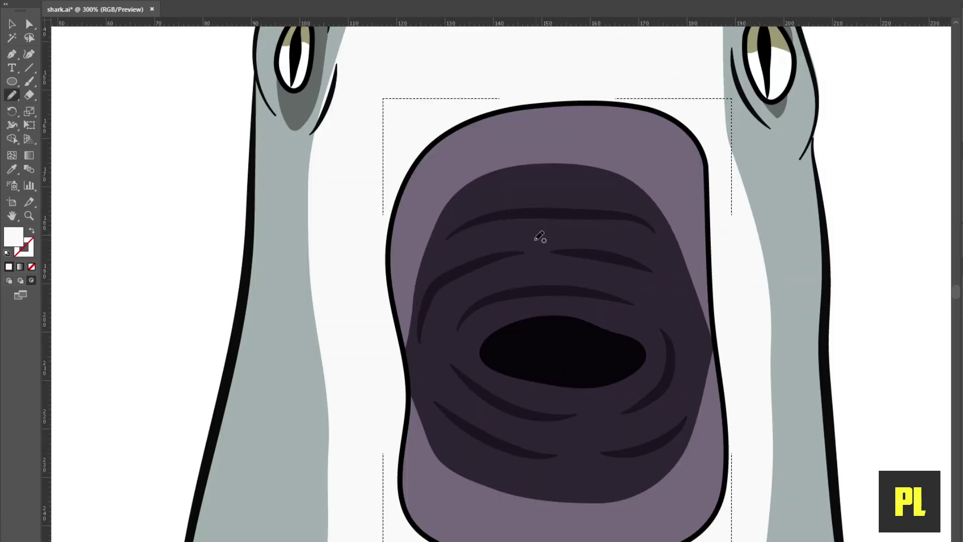
pyautogui.scroll(1, 539, 236)
pyautogui.moveTo(756, 238)
pyautogui.mouseDown()
pyautogui.moveTo(715, 260)
pyautogui.moveTo(731, 215)
pyautogui.mouseUp()
pyautogui.moveTo(754, 245); pyautogui.dragTo(751, 243)
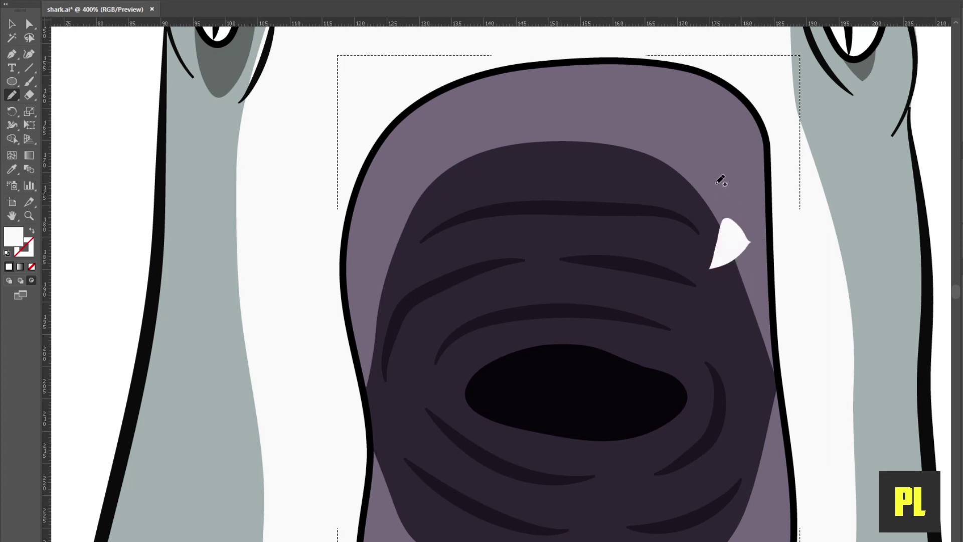
pyautogui.moveTo(706, 209)
pyautogui.mouseDown()
pyautogui.moveTo(693, 162)
pyautogui.moveTo(661, 164)
pyautogui.moveTo(665, 137)
pyautogui.mouseUp()
pyautogui.hotkey('ctrl', '-')
pyautogui.hotkey('ctrl', '-')
pyautogui.hotkey('ctrl', 'shift', '[')
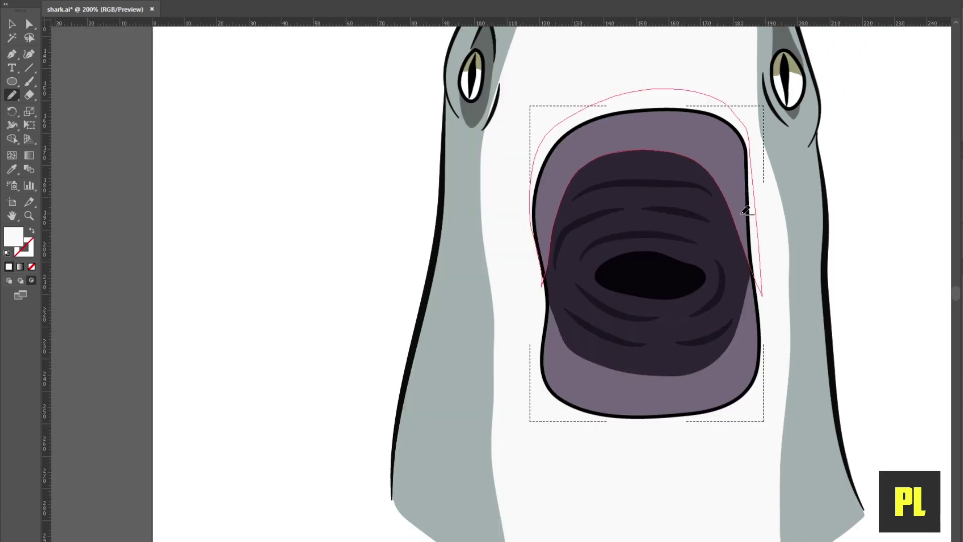
pyautogui.hotkey('ctrl', '+')
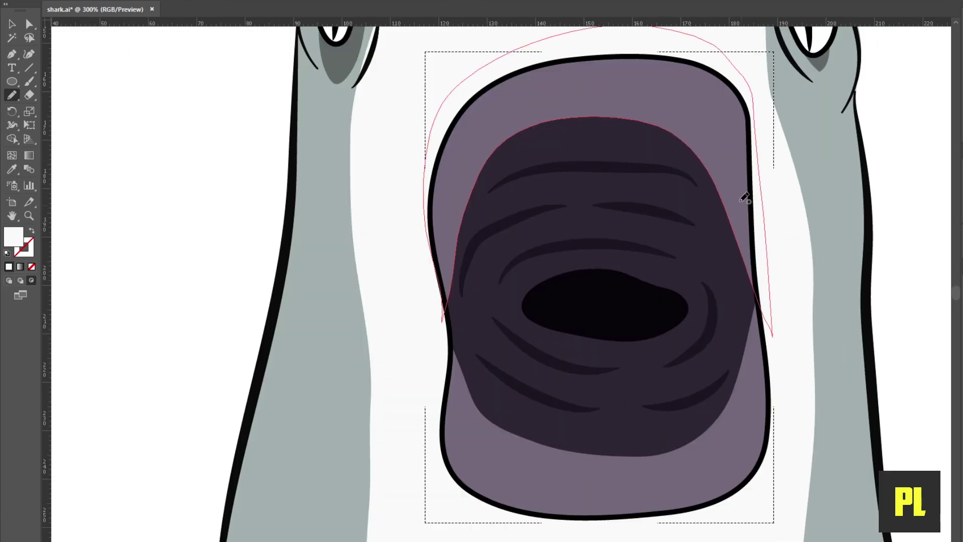
# Draw white teeth along the upper gum from the right side to the top-left.
pyautogui.moveTo(717, 208); pyautogui.dragTo(742, 232)
pyautogui.moveTo(739, 185); pyautogui.dragTo(730, 188)
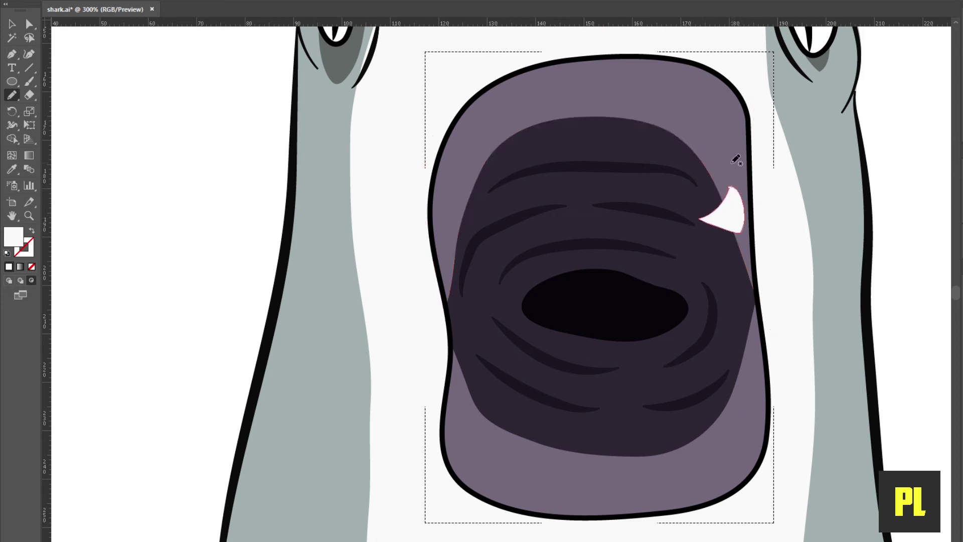
pyautogui.moveTo(697, 145); pyautogui.dragTo(699, 146)
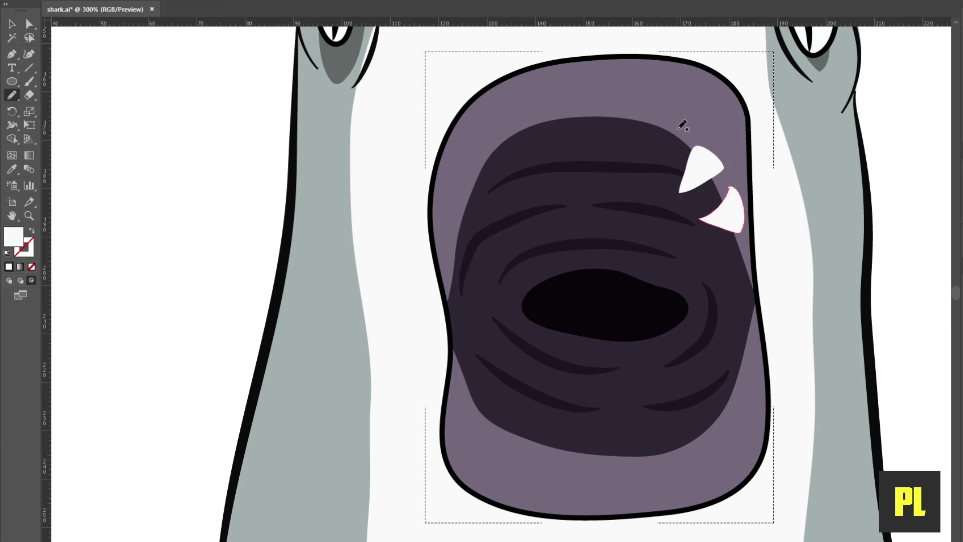
pyautogui.moveTo(672, 112); pyautogui.dragTo(664, 113)
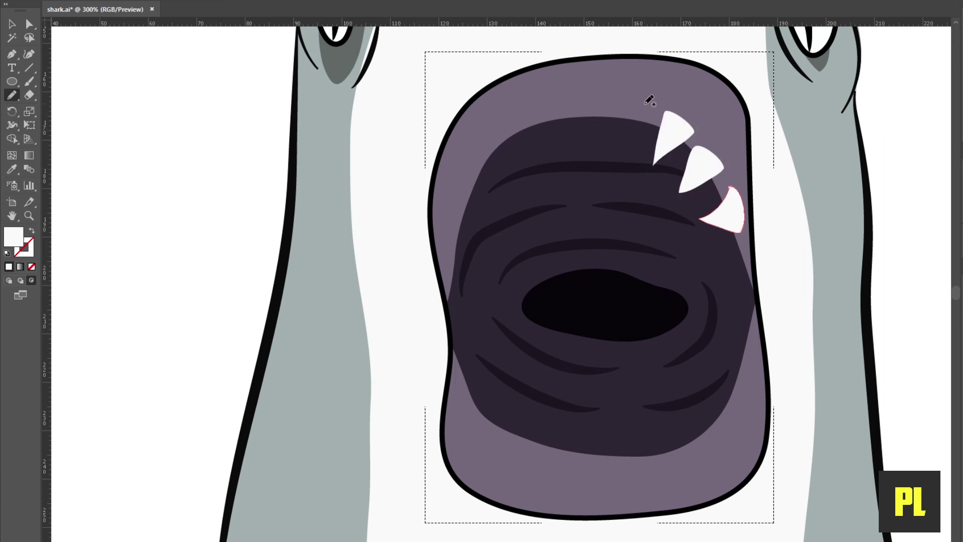
pyautogui.moveTo(608, 97); pyautogui.dragTo(590, 104)
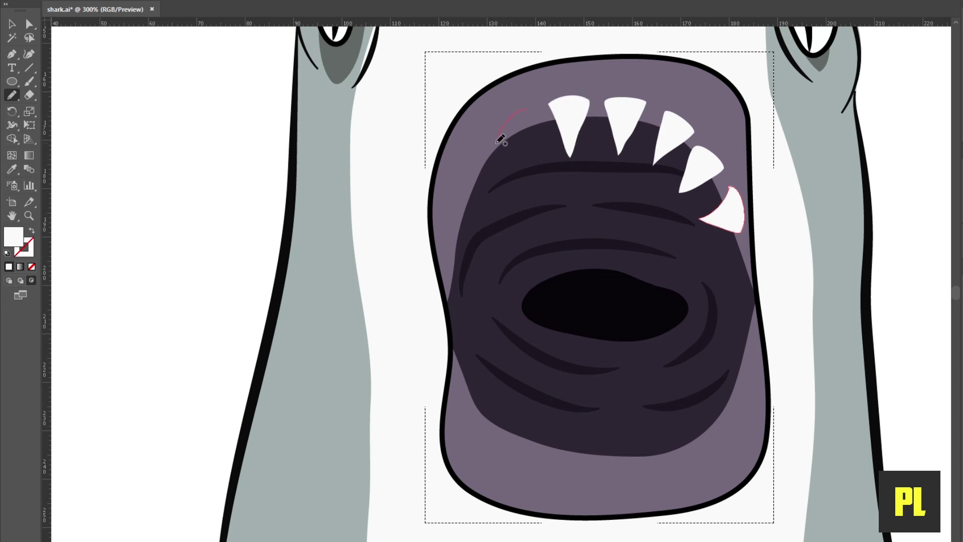
pyautogui.moveTo(500, 138); pyautogui.dragTo(529, 107)
# Add white teeth on the left and lower-left gums.
pyautogui.hscroll(-3, 553, 149)
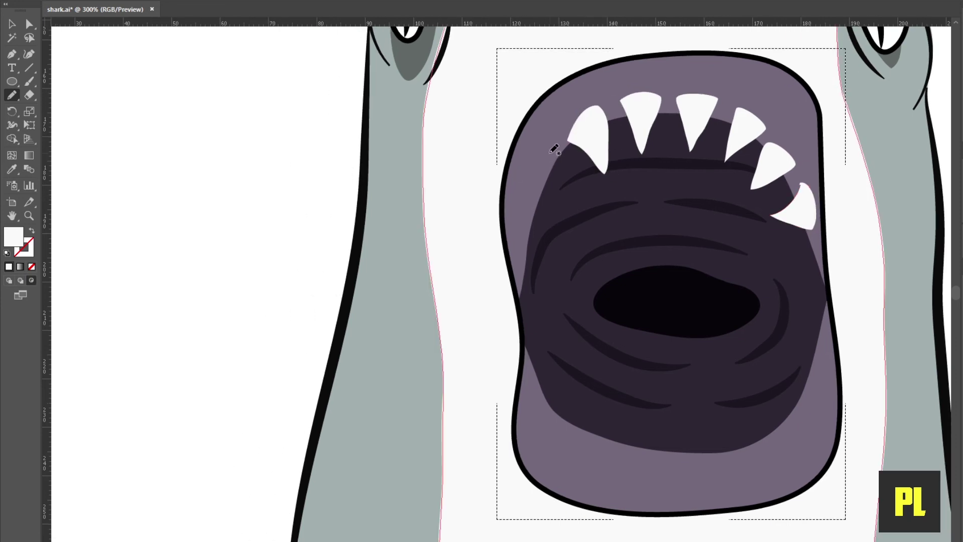
pyautogui.moveTo(533, 189); pyautogui.dragTo(552, 150)
pyautogui.hotkey('ctrl', '-')
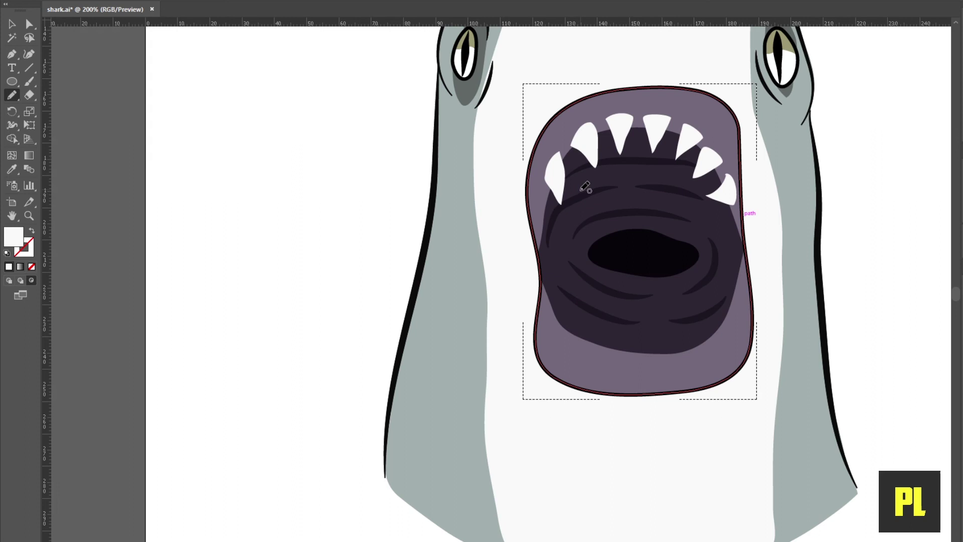
pyautogui.hotkey('ctrl', '=')
pyautogui.moveTo(529, 198); pyautogui.dragTo(533, 202)
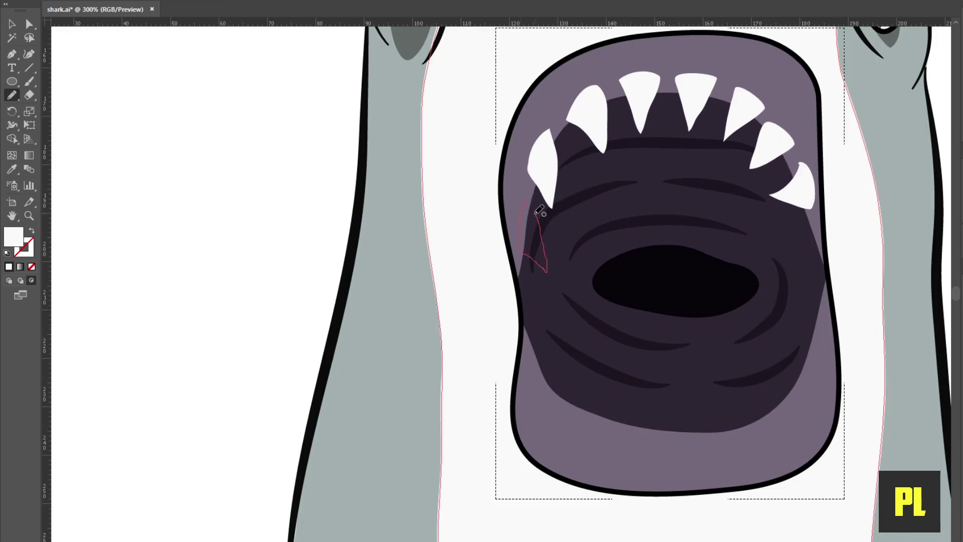
pyautogui.hotkey('ctrl', '-')
pyautogui.scroll(1, 692, 220)
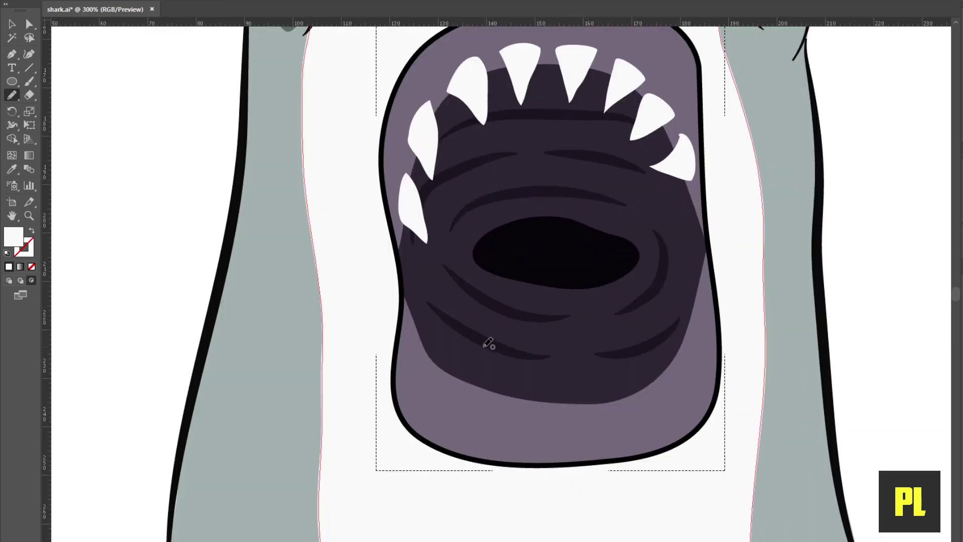
# Add teeth along the bottom and lower-right gums, undoing one misplaced tooth.
pyautogui.moveTo(417, 367)
pyautogui.mouseDown()
pyautogui.moveTo(448, 312)
pyautogui.moveTo(457, 365)
pyautogui.moveTo(418, 370)
pyautogui.mouseUp()
pyautogui.moveTo(509, 406)
pyautogui.mouseDown()
pyautogui.moveTo(492, 351)
pyautogui.moveTo(496, 402)
pyautogui.moveTo(507, 407)
pyautogui.moveTo(544, 344)
pyautogui.moveTo(558, 404)
pyautogui.moveTo(532, 405)
pyautogui.moveTo(552, 378)
pyautogui.moveTo(527, 405)
pyautogui.mouseUp()
pyautogui.hotkey('ctrl', 'z')
pyautogui.moveTo(606, 413)
pyautogui.mouseDown()
pyautogui.moveTo(608, 344)
pyautogui.moveTo(591, 409)
pyautogui.moveTo(613, 415)
pyautogui.mouseUp()
pyautogui.moveTo(657, 358)
pyautogui.mouseDown()
pyautogui.moveTo(638, 404)
pyautogui.moveTo(660, 401)
pyautogui.mouseUp()
pyautogui.moveTo(664, 308); pyautogui.dragTo(692, 355)
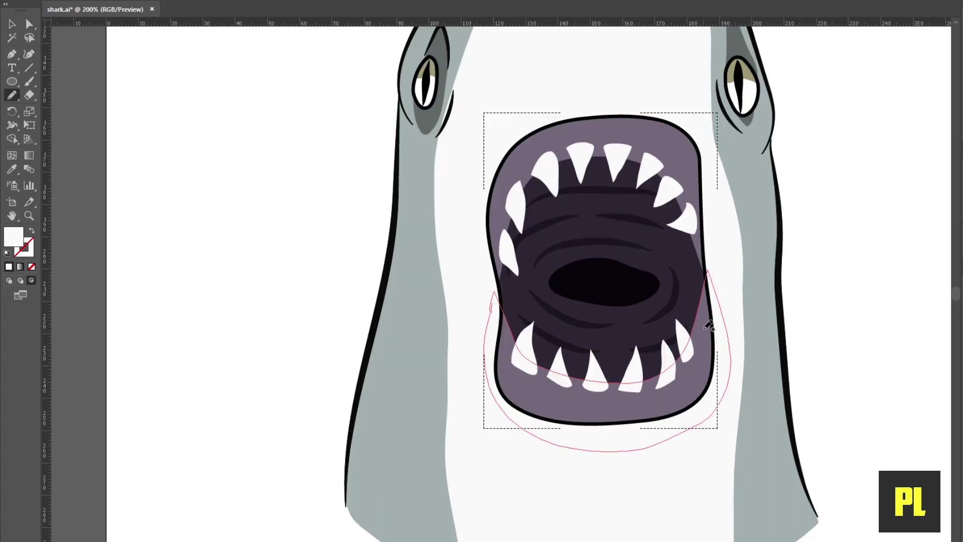
pyautogui.moveTo(703, 307)
pyautogui.mouseDown()
pyautogui.moveTo(681, 321)
pyautogui.moveTo(708, 310)
pyautogui.mouseUp()
pyautogui.hotkey('ctrl', '0')
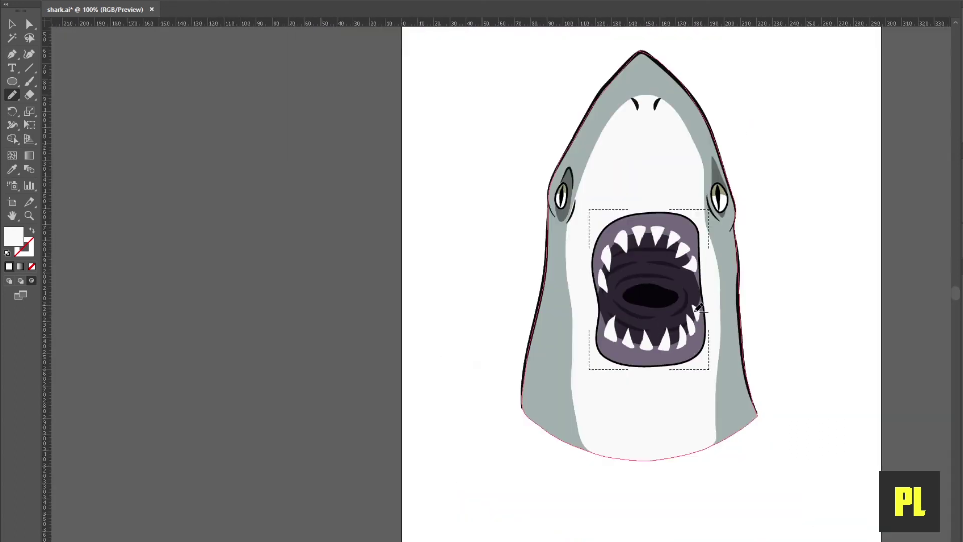
pyautogui.hotkey('ctrl', '=')
pyautogui.hotkey('ctrl', '=')
pyautogui.hotkey('ctrl', '=')
pyautogui.hotkey('ctrl', '-')
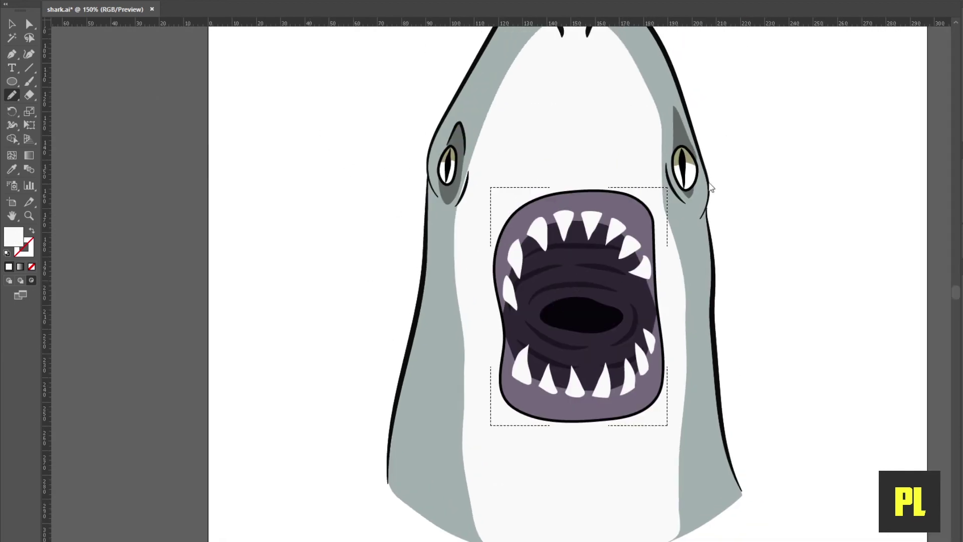
# Draw black shadow shapes above and below the throat opening.
pyautogui.keyDown('ctrl'); pyautogui.click(588, 317); pyautogui.keyUp('ctrl')
pyautogui.moveTo(608, 288)
pyautogui.mouseDown()
pyautogui.moveTo(616, 293)
pyautogui.moveTo(608, 284)
pyautogui.mouseUp()
pyautogui.moveTo(622, 339)
pyautogui.mouseDown()
pyautogui.moveTo(633, 339)
pyautogui.moveTo(561, 351)
pyautogui.mouseUp()
pyautogui.moveTo(597, 247)
pyautogui.mouseDown()
pyautogui.moveTo(568, 248)
pyautogui.moveTo(556, 265)
pyautogui.moveTo(621, 265)
pyautogui.mouseUp()
pyautogui.hotkey('ctrl', '+')
# Select the black shadow shapes with the Direct Selection tool.
pyautogui.hotkey('ctrl', '+')
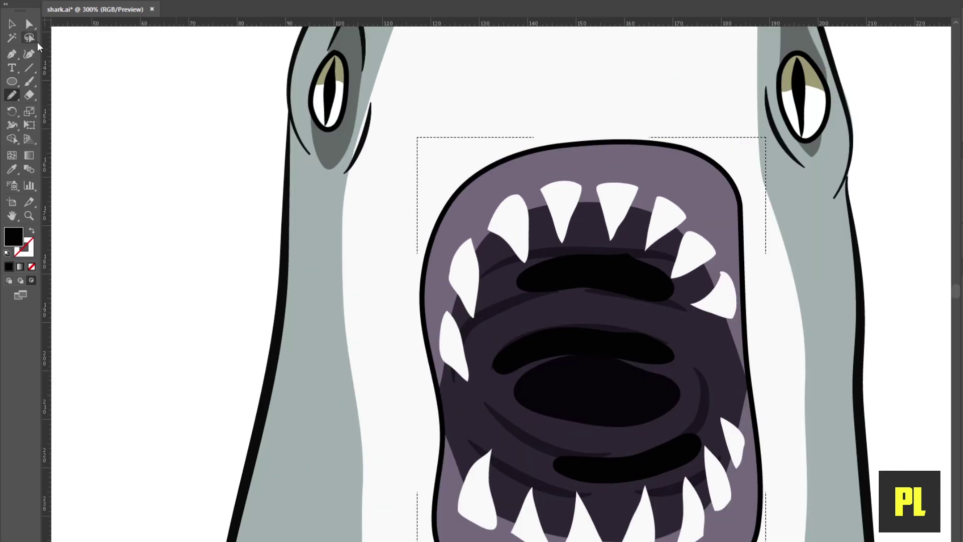
pyautogui.press('v')
pyautogui.hotkey('ctrl', '+')
pyautogui.click(881, 291)
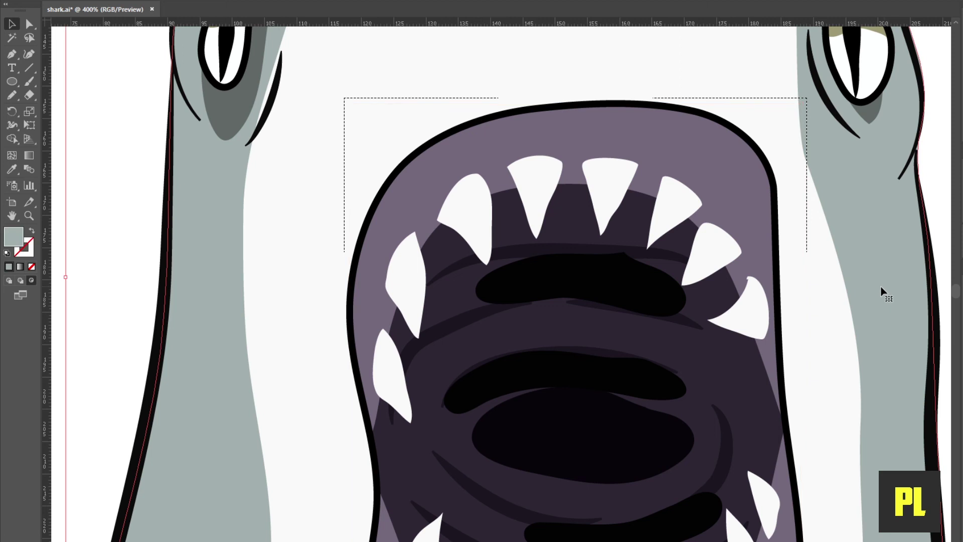
pyautogui.press('a')
pyautogui.click(547, 290)
pyautogui.click(561, 376)
pyautogui.click(638, 516)
pyautogui.keyDown('shift'); pyautogui.click(577, 376); pyautogui.keyUp('shift')
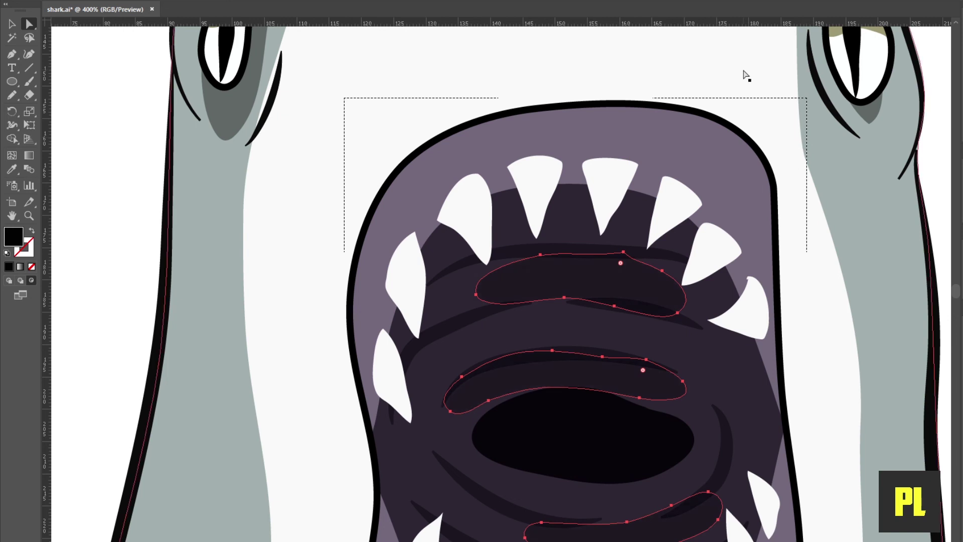
# Add the mouth's wrinkle lines to the selection.
pyautogui.scroll(-3, 720, 269)
pyautogui.scroll(-3, 692, 301)
pyautogui.scroll(5, 521, 336)
pyautogui.click(521, 334)
pyautogui.keyDown('shift'); pyautogui.click(802, 281); pyautogui.keyUp('shift')
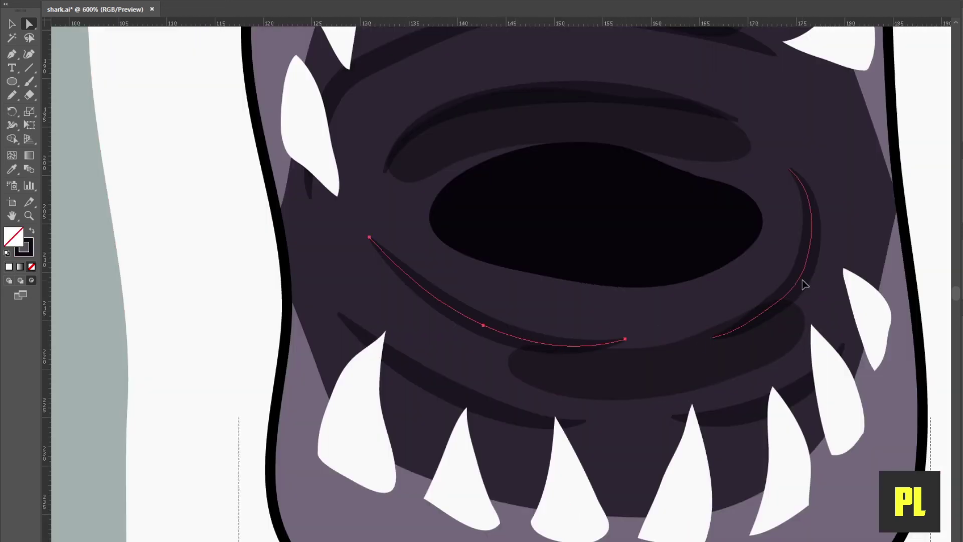
pyautogui.keyDown('shift'); pyautogui.click(388, 170); pyautogui.keyUp('shift')
pyautogui.keyDown('shift'); pyautogui.click(502, 125); pyautogui.keyUp('shift')
pyautogui.scroll(5, 551, 226)
pyautogui.keyDown('shift'); pyautogui.click(479, 236); pyautogui.keyUp('shift')
pyautogui.keyDown('shift'); pyautogui.click(709, 228); pyautogui.keyUp('shift')
# Add the left and top teeth and upper wrinkles to the selection.
pyautogui.keyDown('shift'); pyautogui.click(346, 321); pyautogui.keyUp('shift')
pyautogui.keyDown('shift'); pyautogui.click(376, 190); pyautogui.keyUp('shift')
pyautogui.keyDown('shift'); pyautogui.click(719, 226); pyautogui.keyUp('shift')
pyautogui.keyDown('shift'); pyautogui.click(602, 144); pyautogui.keyUp('shift')
pyautogui.keyDown('shift'); pyautogui.click(481, 80); pyautogui.keyUp('shift')
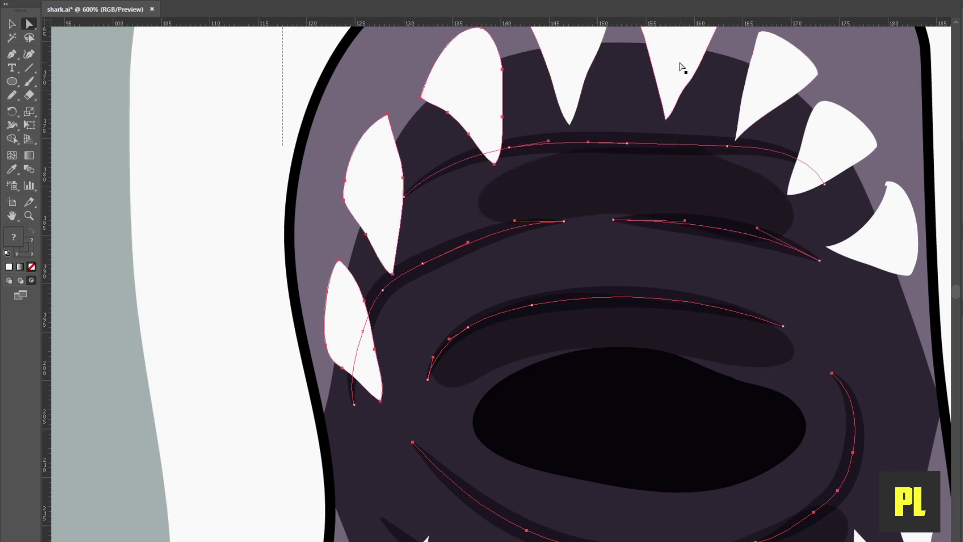
pyautogui.keyDown('shift'); pyautogui.click(760, 85); pyautogui.keyUp('shift')
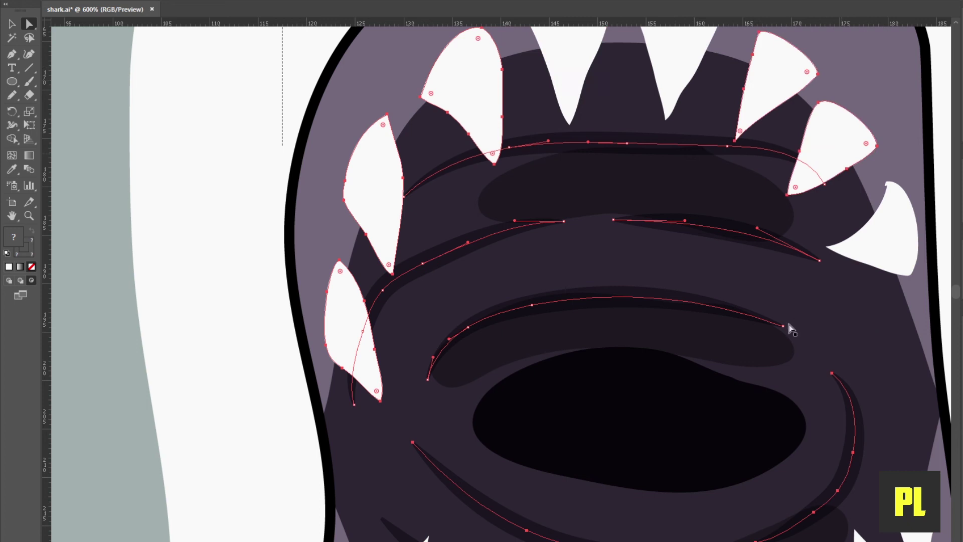
# Check a curved wrinkle inside the mouth, then deselect the crease lines.
pyautogui.scroll(-2, 822, 301)
pyautogui.scroll(-2, 731, 282)
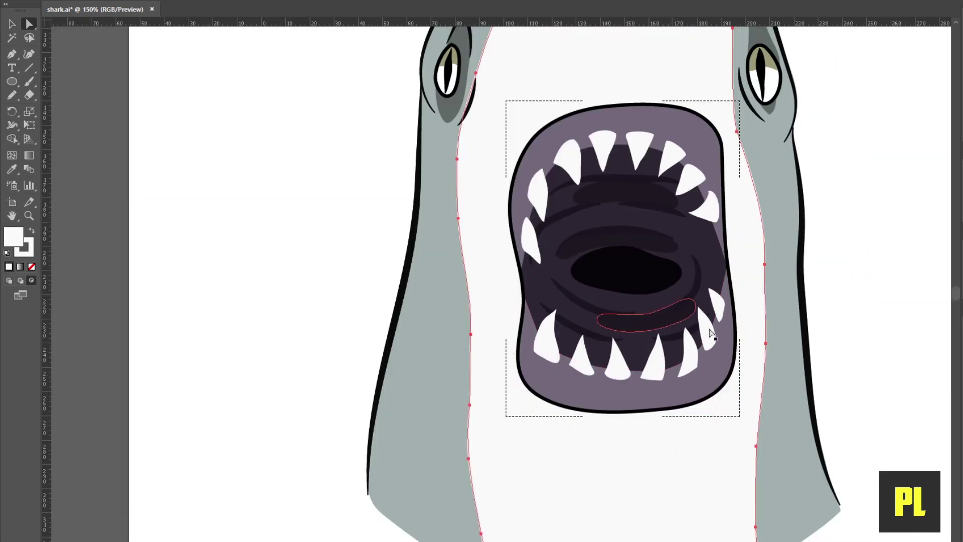
pyautogui.scroll(2, 711, 334)
pyautogui.click(670, 274)
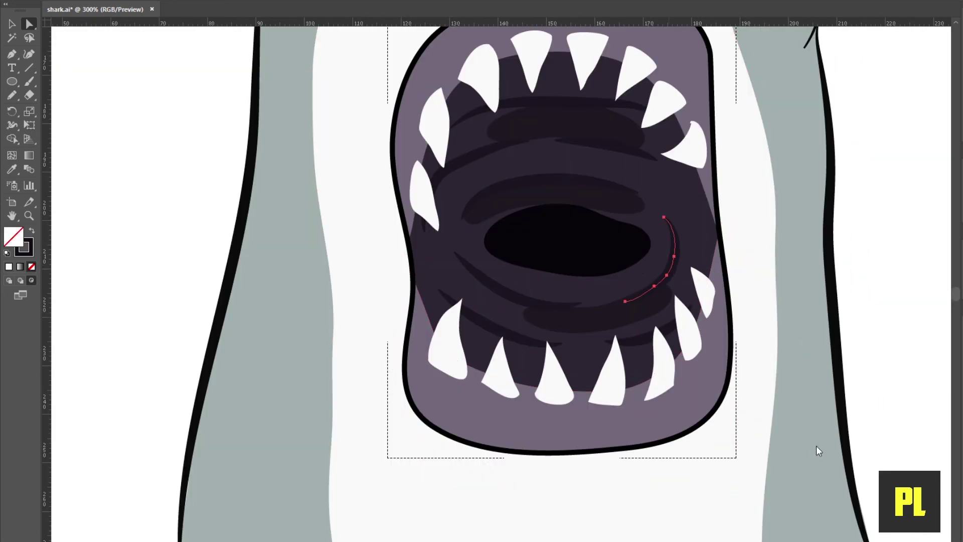
pyautogui.scroll(-2, 825, 412)
pyautogui.scroll(-1, 837, 351)
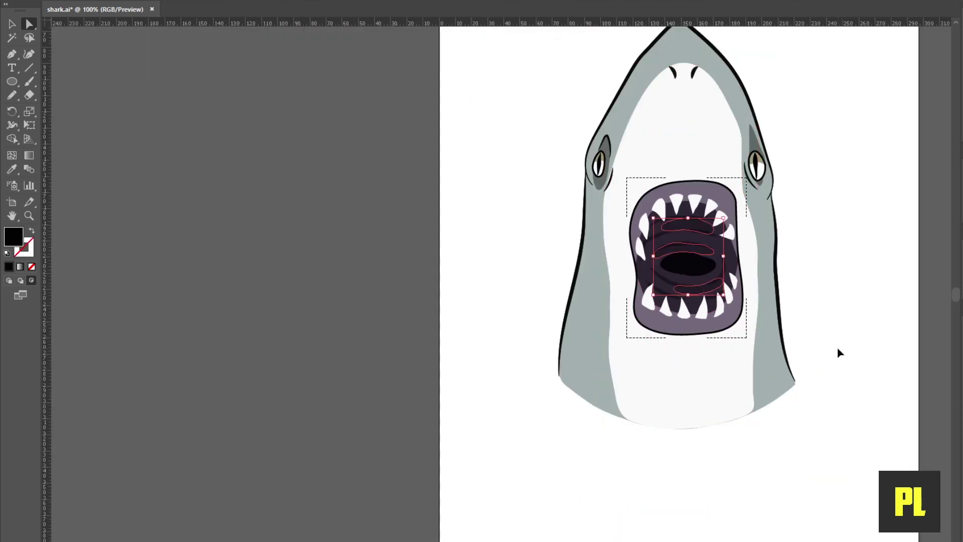
pyautogui.click(837, 347)
pyautogui.scroll(1, 845, 286)
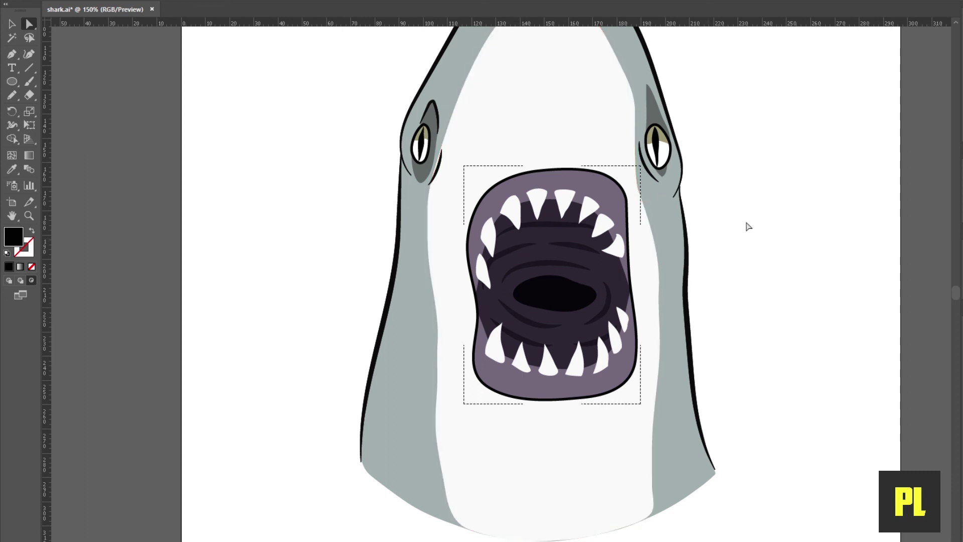
# Deselect everything so brush strokes are no longer drawn inside the mouth.
pyautogui.press('b')
pyautogui.scroll(1, 595, 158)
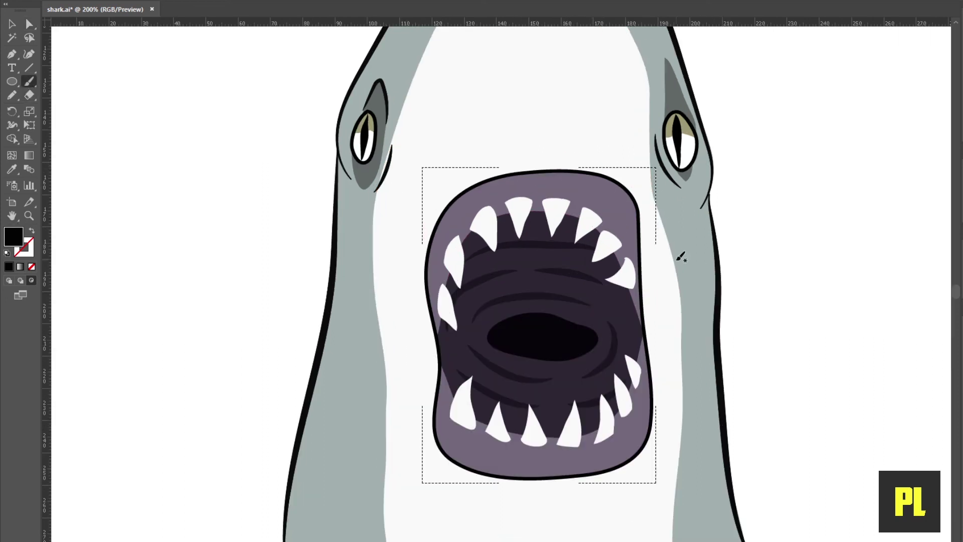
pyautogui.moveTo(694, 348); pyautogui.dragTo(696, 351)
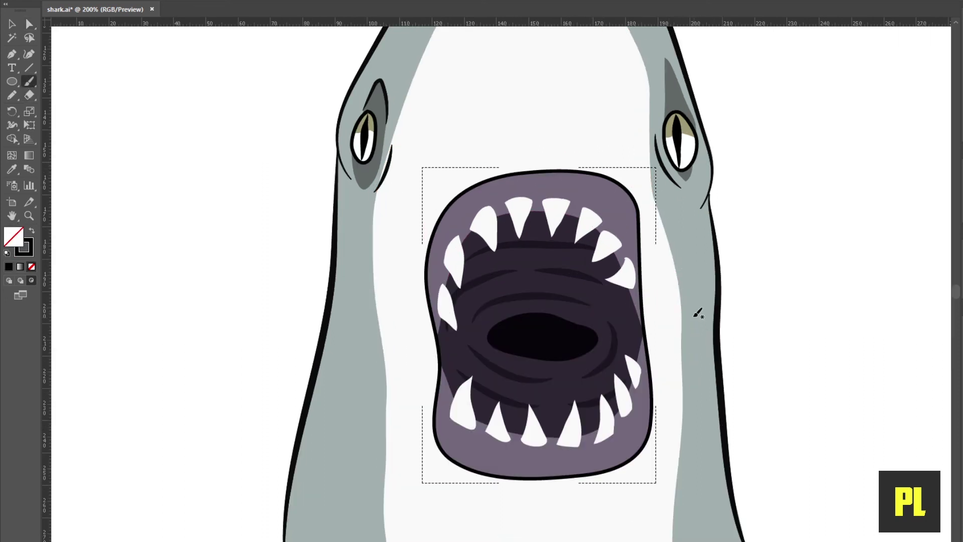
pyautogui.press('a')
pyautogui.click(9, 281)
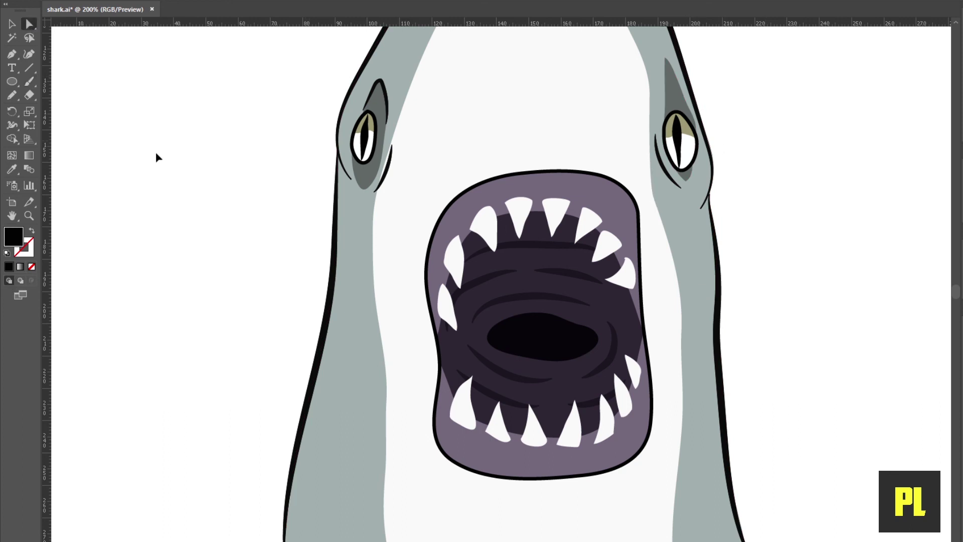
pyautogui.click(34, 86)
# Draw black wrinkle strokes down the right cheek and beside the right eye.
pyautogui.moveTo(685, 321); pyautogui.dragTo(688, 379)
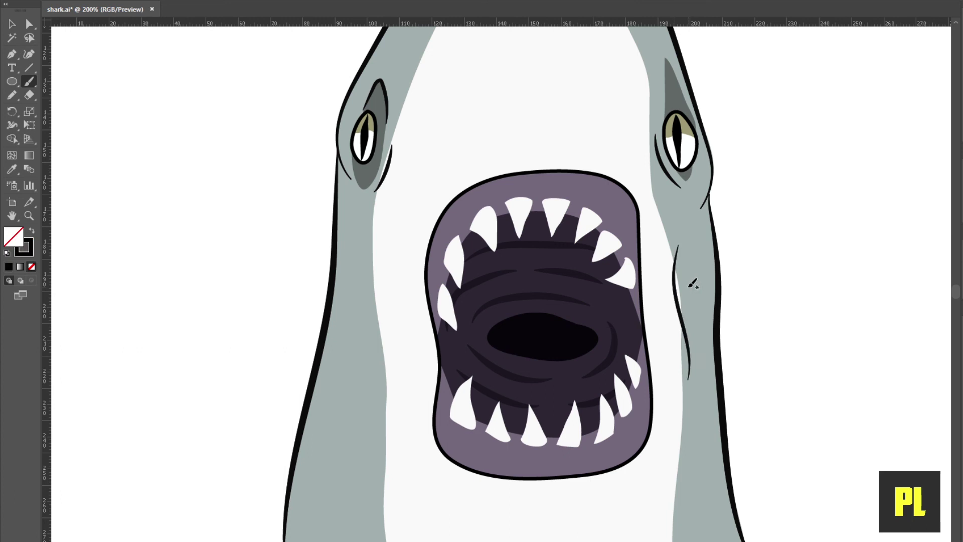
pyautogui.moveTo(693, 311); pyautogui.dragTo(698, 341)
pyautogui.scroll(1, 627, 215)
pyautogui.scroll(1, 646, 166)
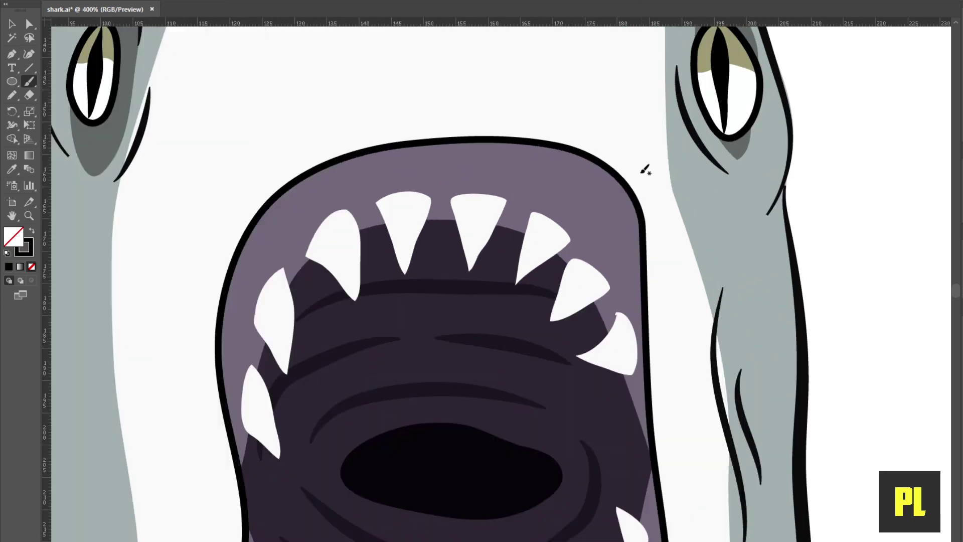
pyautogui.moveTo(692, 259); pyautogui.dragTo(575, 163)
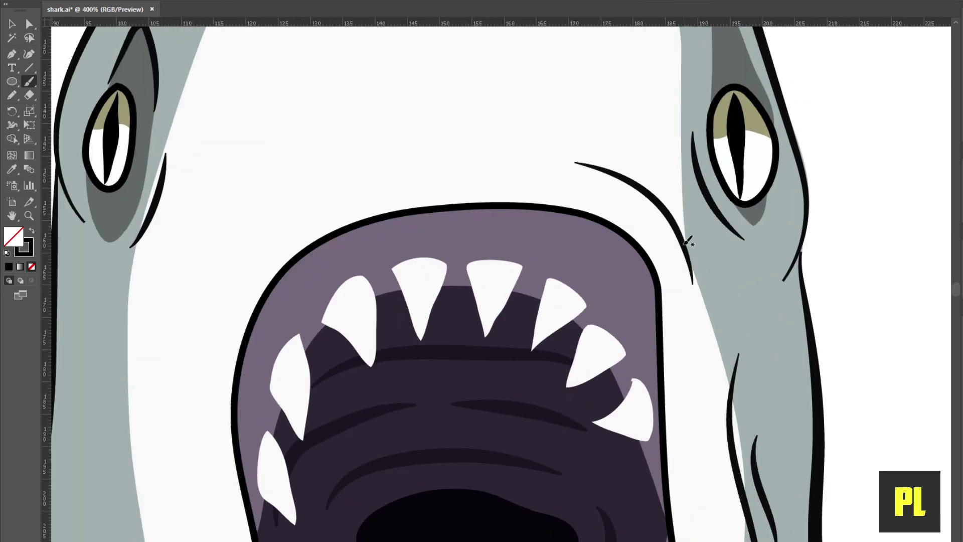
pyautogui.moveTo(682, 203)
pyautogui.mouseDown()
pyautogui.moveTo(633, 162)
pyautogui.moveTo(651, 157)
pyautogui.mouseUp()
pyautogui.scroll(-1, 552, 175)
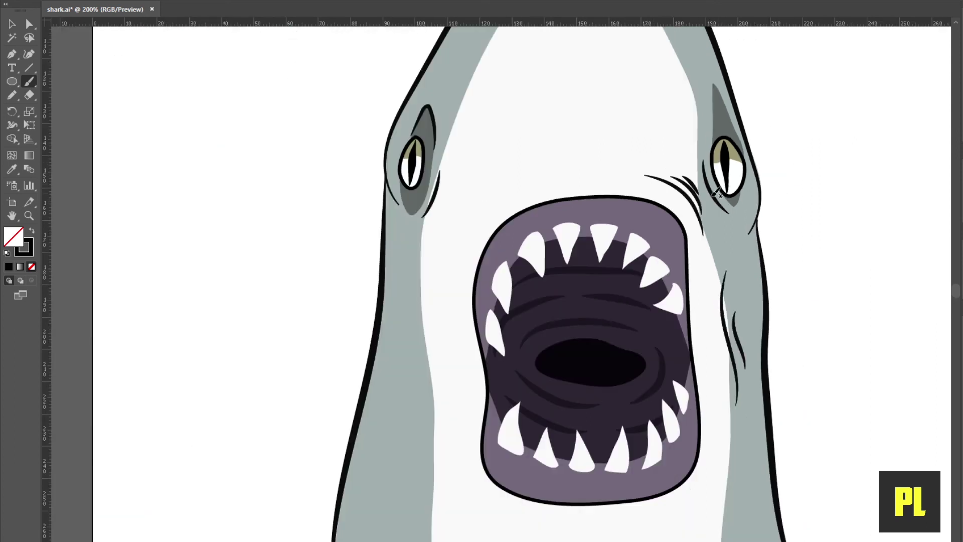
pyautogui.scroll(-1, 551, 175)
# Add wrinkle strokes above the mouth and at its upper-left corner.
pyautogui.moveTo(551, 174); pyautogui.dragTo(656, 210)
pyautogui.moveTo(733, 201); pyautogui.dragTo(681, 206)
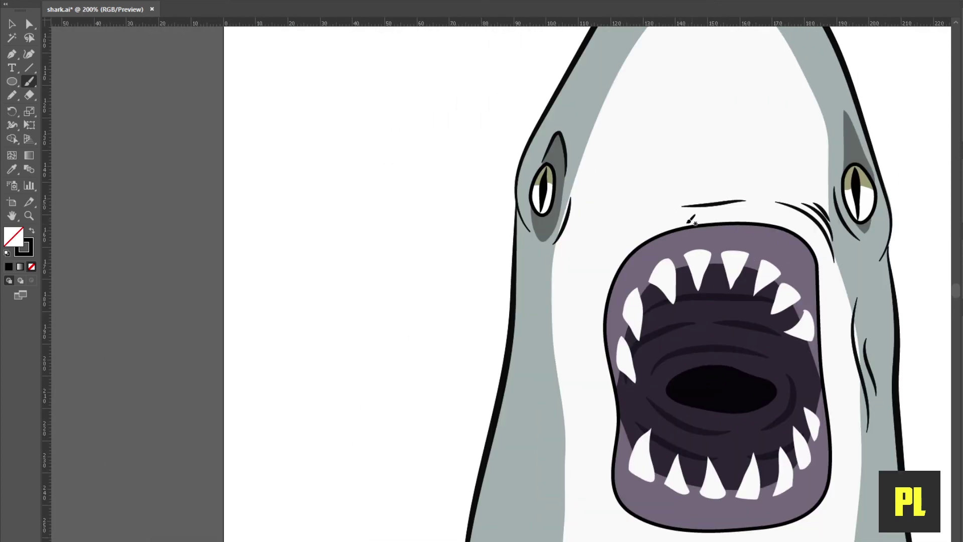
pyautogui.moveTo(625, 229); pyautogui.dragTo(604, 257)
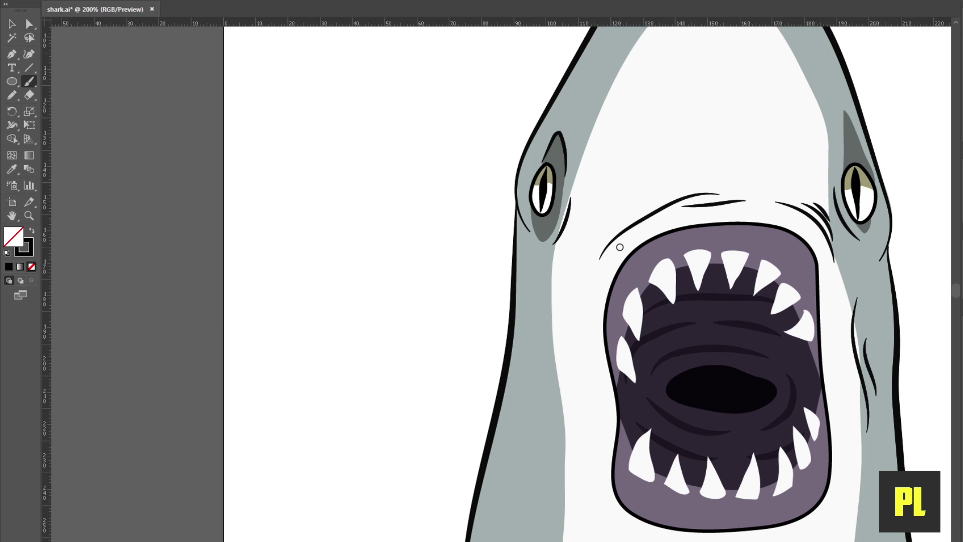
pyautogui.scroll(-2, 618, 245)
pyautogui.scroll(2, 652, 220)
pyautogui.moveTo(681, 219); pyautogui.dragTo(638, 224)
pyautogui.moveTo(589, 253); pyautogui.dragTo(581, 265)
pyautogui.scroll(-2, 585, 264)
pyautogui.scroll(2, 611, 274)
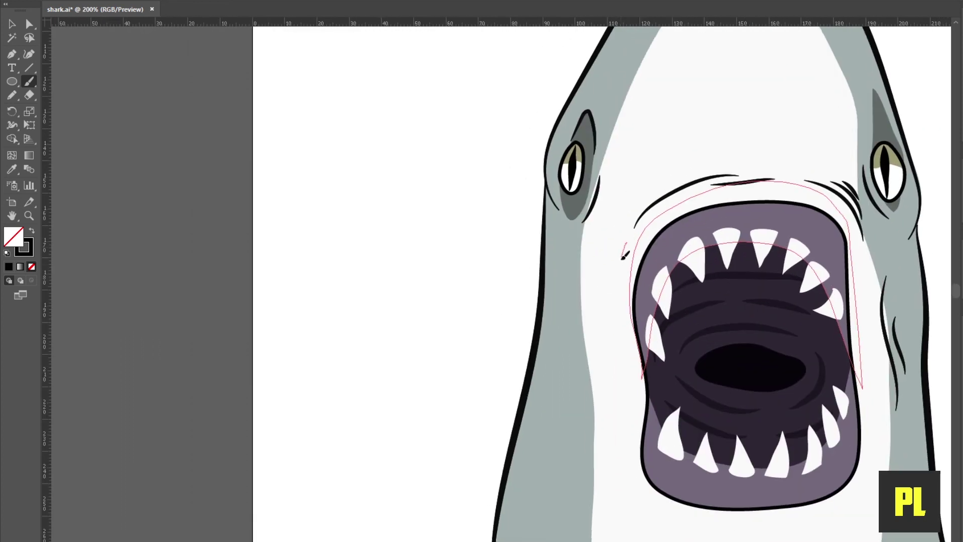
# Draw three curved wrinkle lines to the left of the mouth.
pyautogui.scroll(-2, 624, 331)
pyautogui.moveTo(626, 338); pyautogui.dragTo(633, 415)
pyautogui.scroll(2, 611, 273)
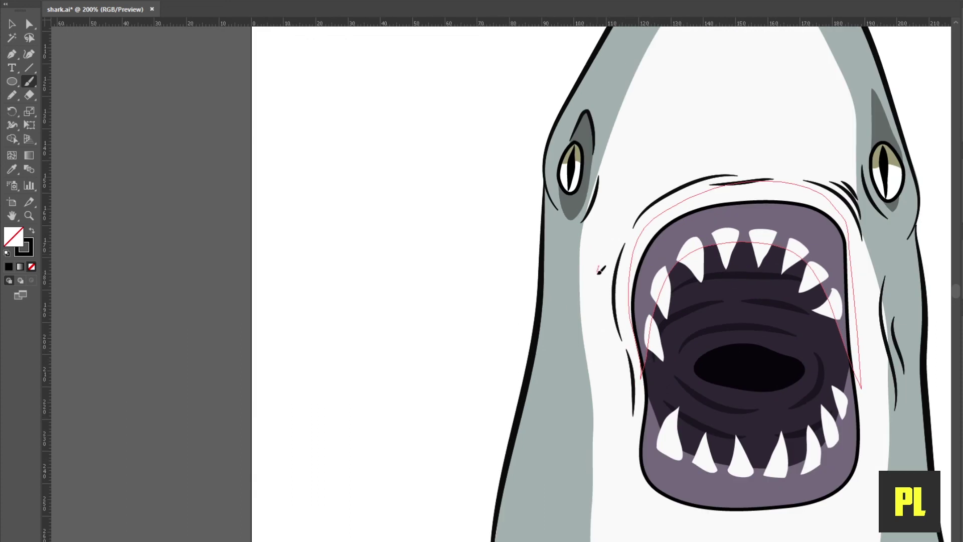
pyautogui.moveTo(598, 271); pyautogui.dragTo(618, 371)
pyautogui.scroll(-2, 618, 371)
pyautogui.scroll(2, 573, 278)
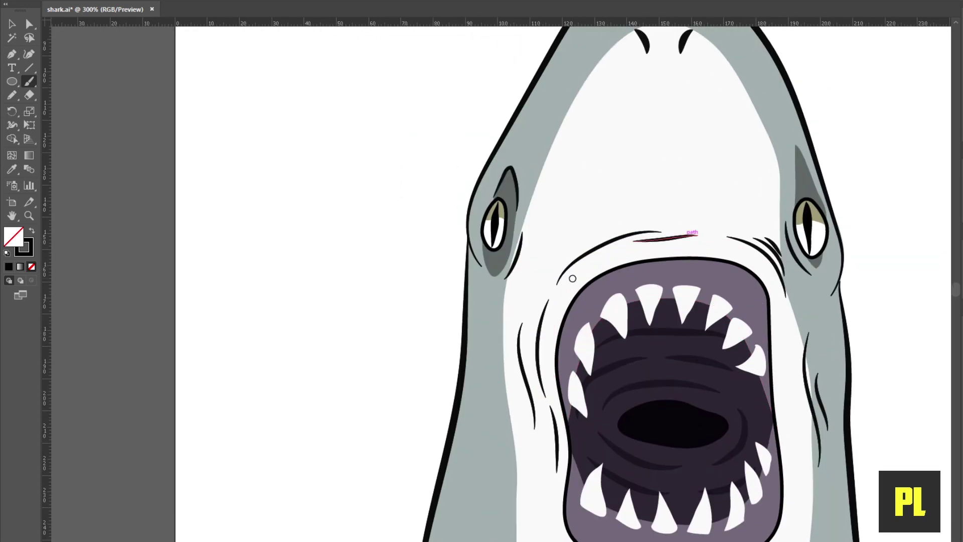
pyautogui.scroll(1, 572, 278)
pyautogui.moveTo(541, 255); pyautogui.dragTo(512, 318)
# Add a short wrinkle stroke, then select the eye wrinkle and the white belly shape.
pyautogui.moveTo(532, 235); pyautogui.dragTo(505, 263)
pyautogui.press('a')
pyautogui.keyDown('shift'); pyautogui.click(873, 235); pyautogui.keyUp('shift')
pyautogui.click(792, 164)
pyautogui.hotkey('ctrl', '-')
pyautogui.hotkey('ctrl', '-')
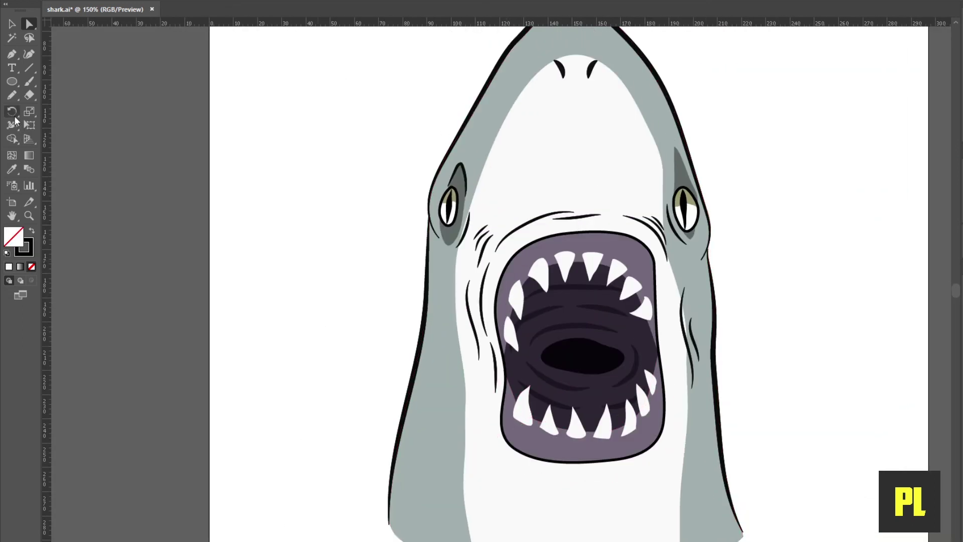
# Brush two wrinkle lines beside the mouth and one below it.
pyautogui.press('b')
pyautogui.scroll(-5, 482, 296)
pyautogui.moveTo(511, 343); pyautogui.dragTo(514, 343)
pyautogui.moveTo(613, 334); pyautogui.dragTo(612, 335)
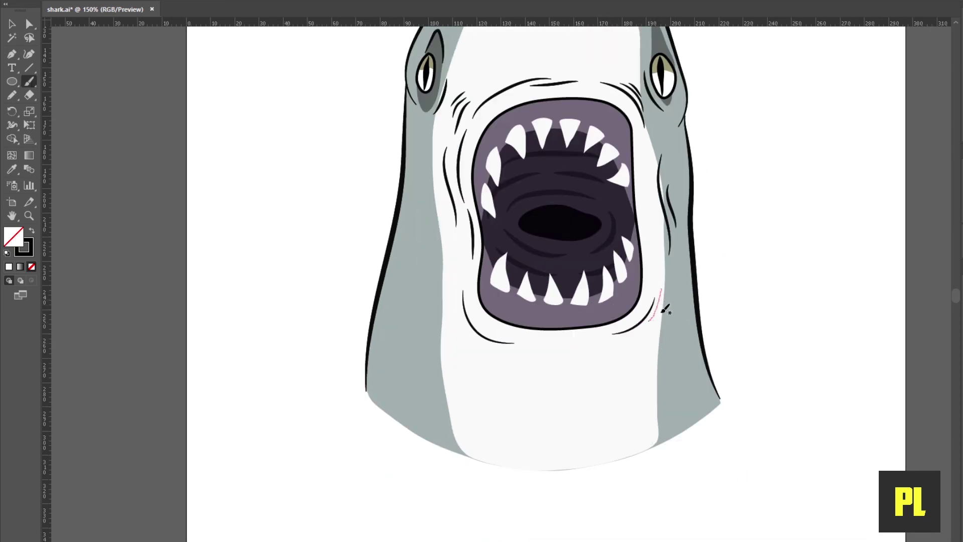
pyautogui.moveTo(502, 350); pyautogui.dragTo(516, 352)
# Draw four short horizontal crease lines on the snout below the nostrils.
pyautogui.hotkey('ctrl', '0')
pyautogui.scroll(2, 554, 413)
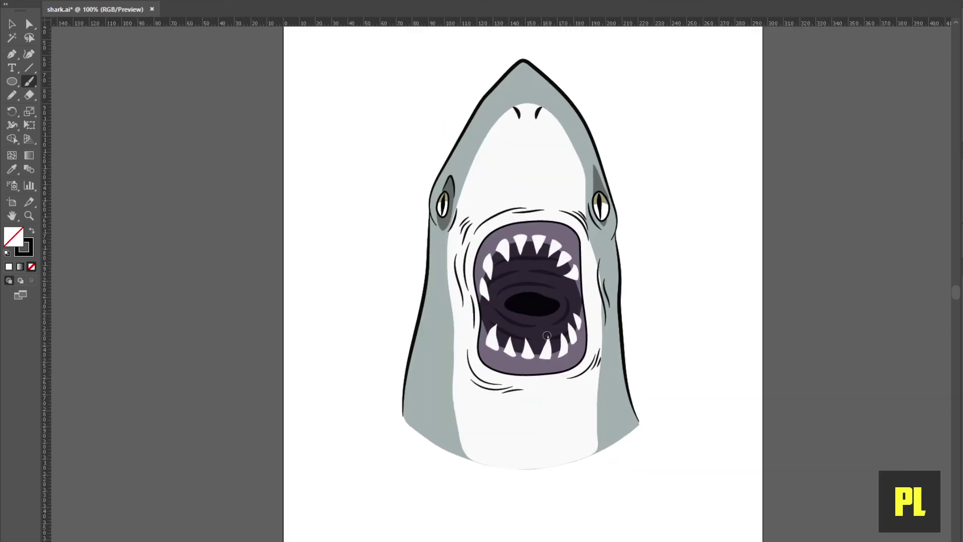
pyautogui.scroll(2, 554, 414)
pyautogui.scroll(2, 554, 413)
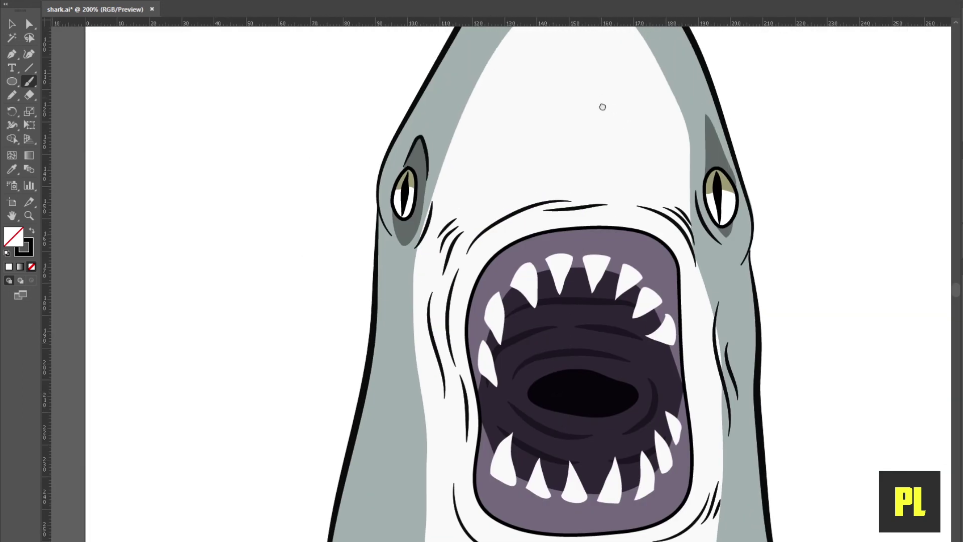
pyautogui.scroll(3, 602, 106)
pyautogui.moveTo(643, 160); pyautogui.dragTo(544, 161)
pyautogui.moveTo(617, 172); pyautogui.dragTo(566, 172)
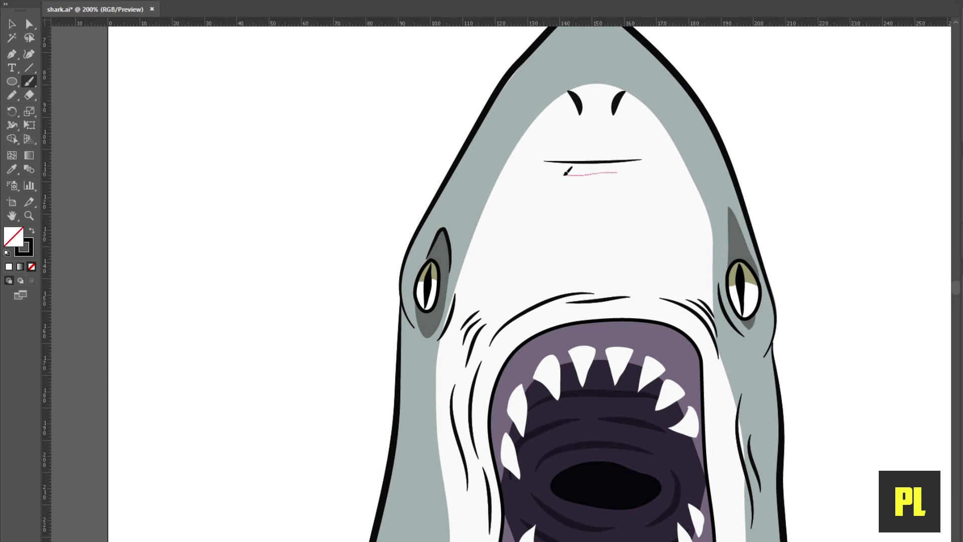
pyautogui.moveTo(633, 184); pyautogui.dragTo(569, 187)
pyautogui.moveTo(620, 150); pyautogui.dragTo(564, 151)
# Add a short curved wrinkle below the mouth and recentre the view on the head.
pyautogui.hotkey('ctrl', '1')
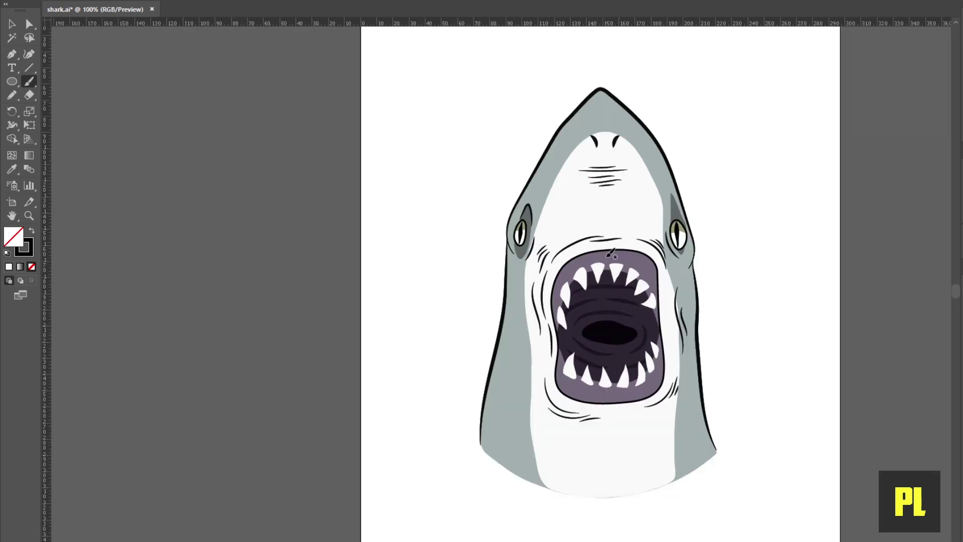
pyautogui.scroll(-2, 604, 301)
pyautogui.scroll(-2, 581, 309)
pyautogui.scroll(1, 574, 312)
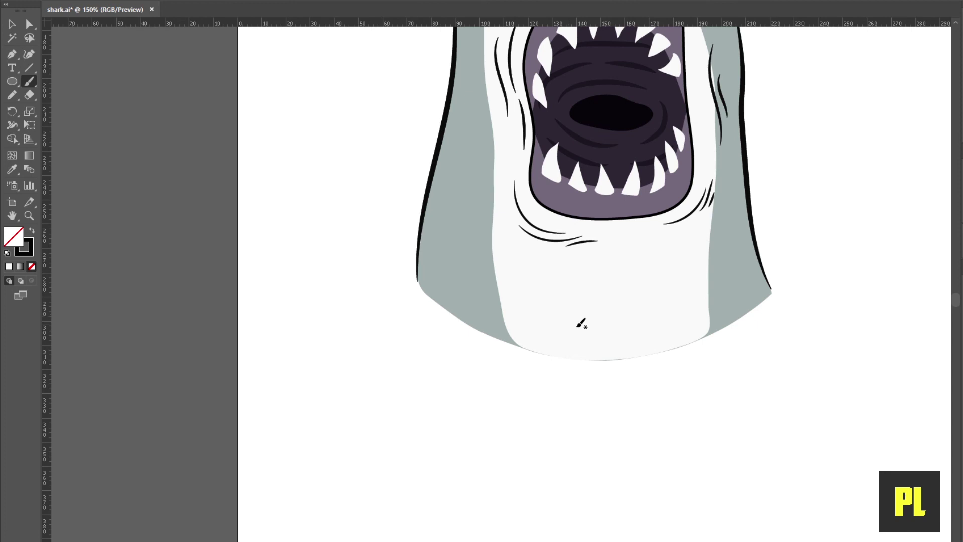
pyautogui.moveTo(689, 226); pyautogui.dragTo(619, 240)
pyautogui.hotkey('ctrl', '1')
pyautogui.scroll(3, 578, 188)
pyautogui.hscroll(2, 577, 188)
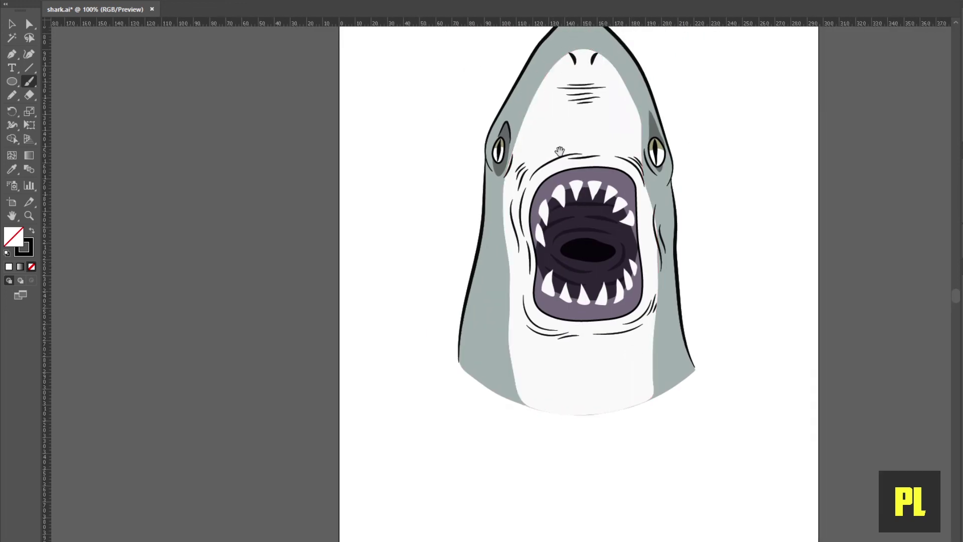
pyautogui.moveTo(559, 151); pyautogui.dragTo(565, 214)
# With Direct Selection at actual-size view, select the small cheek line beside the mouth.
pyautogui.press('v')
pyautogui.press('a')
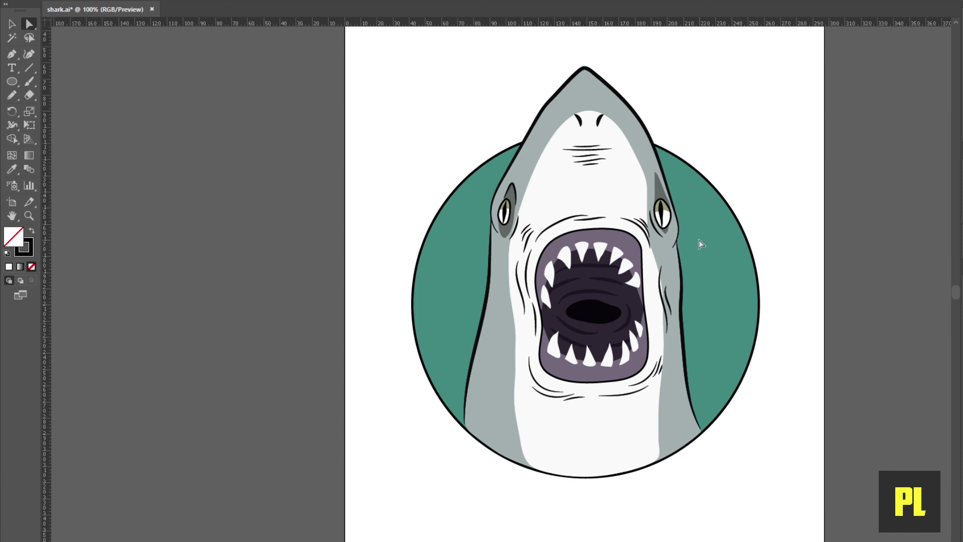
pyautogui.hotkey('ctrl', '0')
pyautogui.hotkey('ctrl', '1')
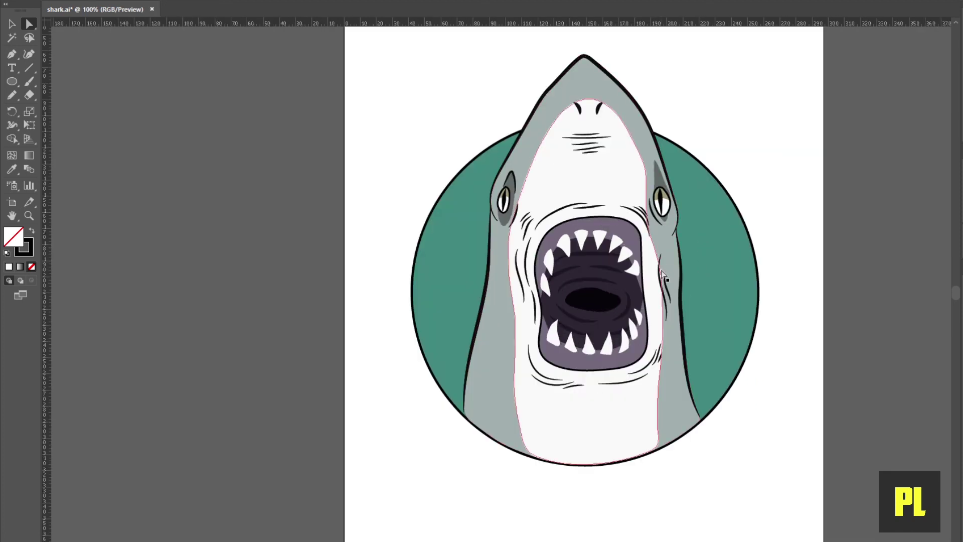
pyautogui.click(661, 274)
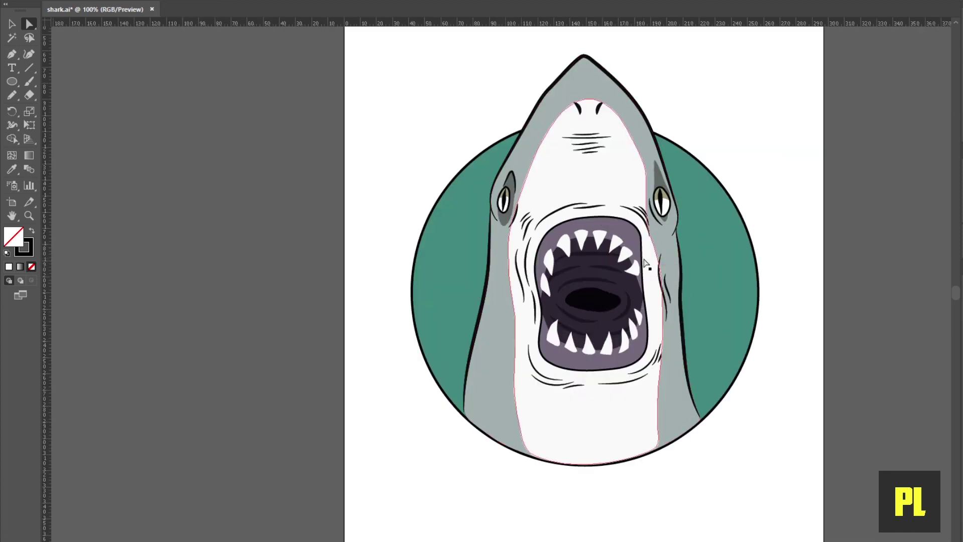